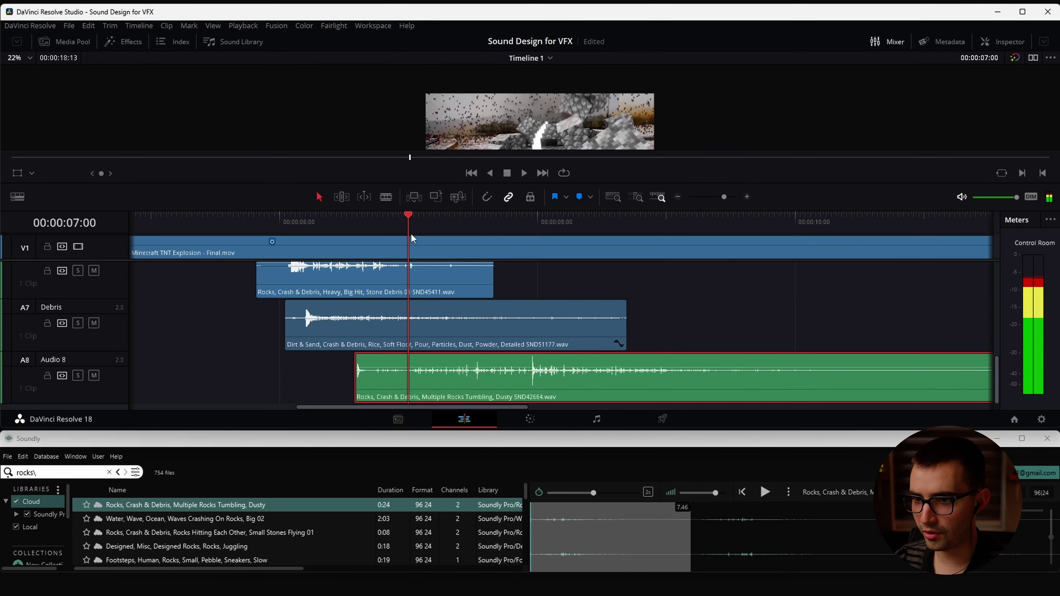
Shift the Multiple Rocks Tumbling clip on Audio 8 earlier so its first hit lines up with the hit on A7
scroll(504, 148, up, 2)
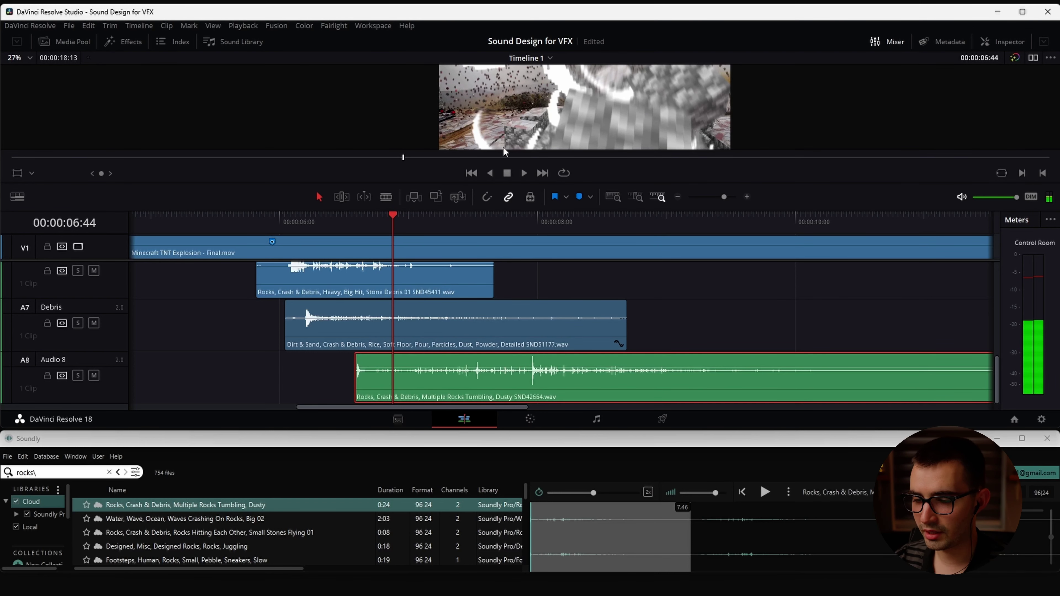
scroll(492, 129, up, 4)
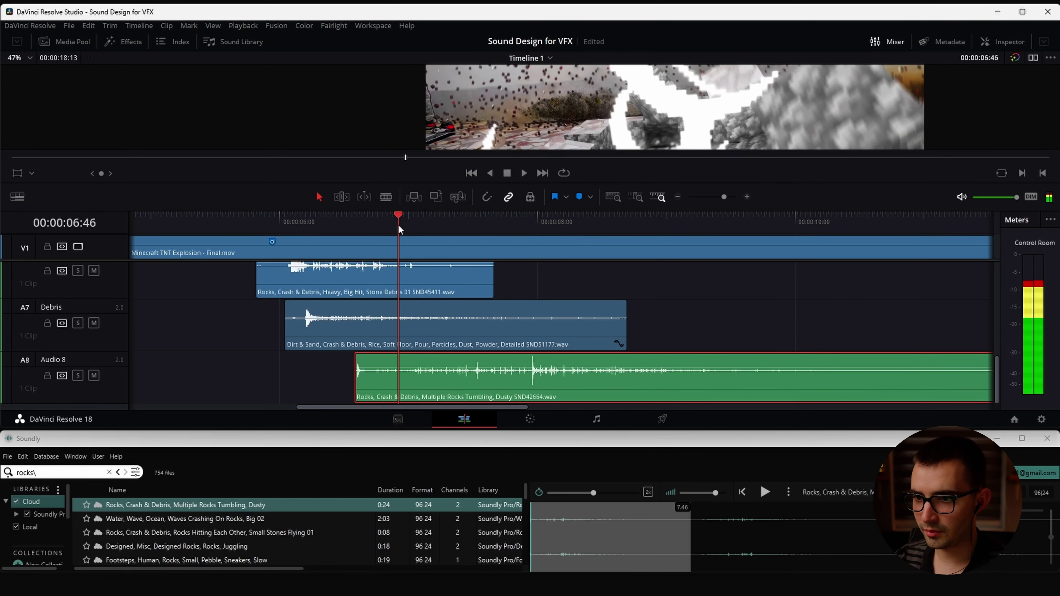
drag(500, 383, 474, 384)
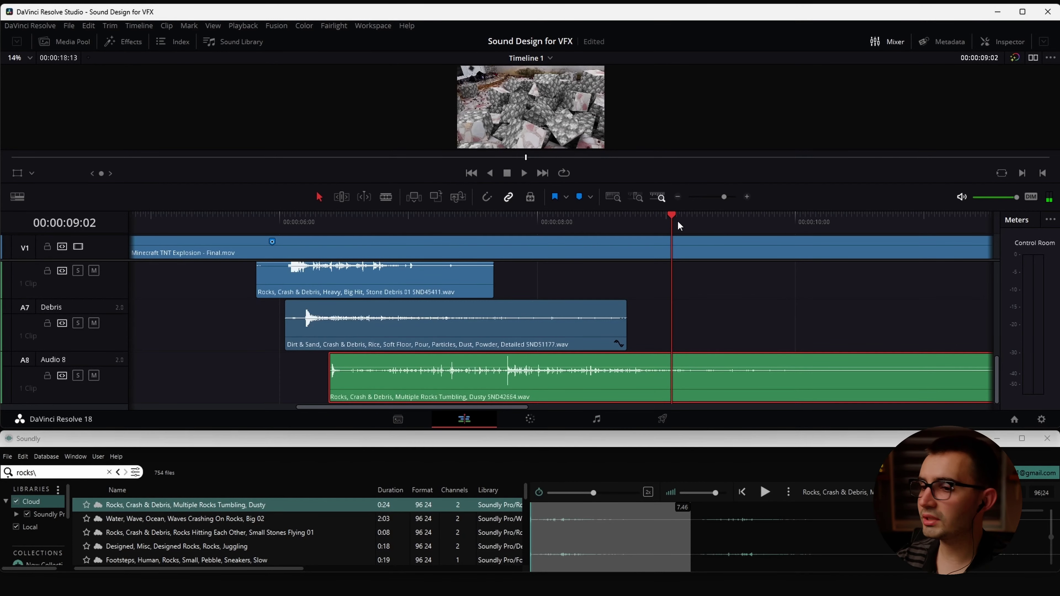
drag(678, 226, 519, 238)
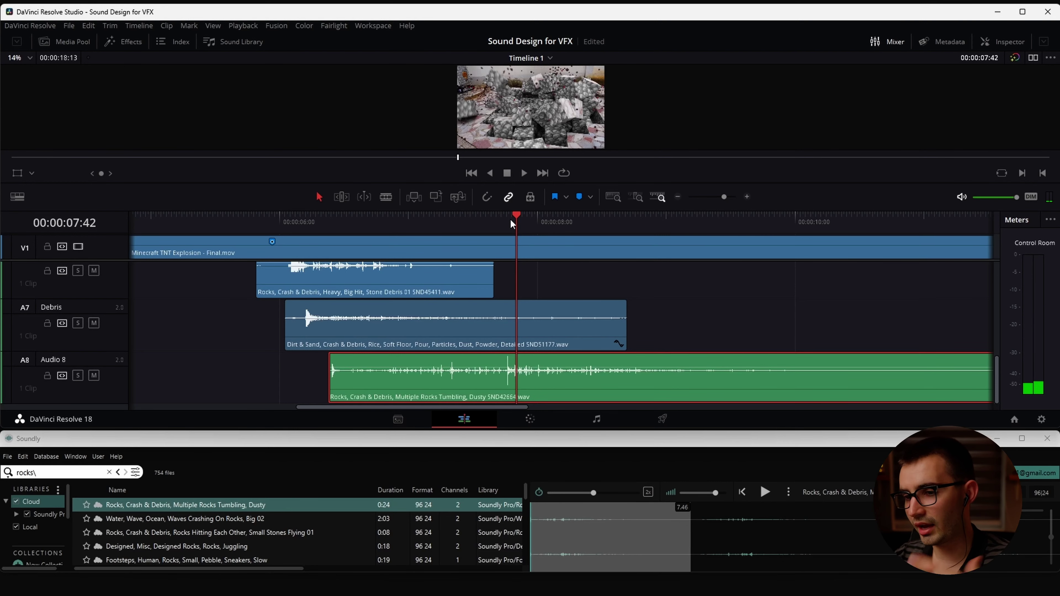
drag(504, 229, 607, 246)
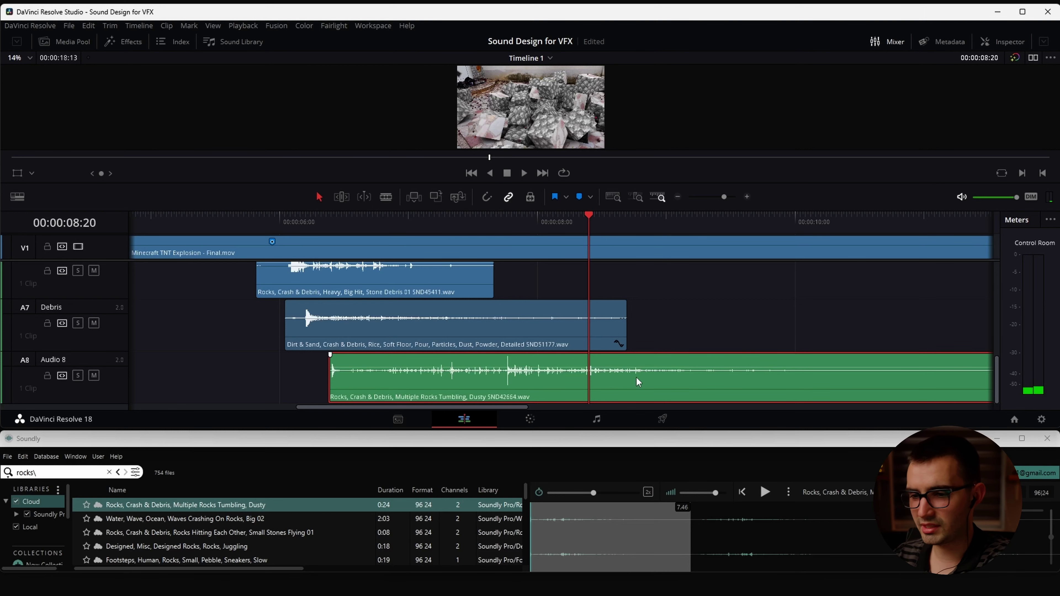
drag(591, 385, 564, 383)
click(492, 229)
key(space)
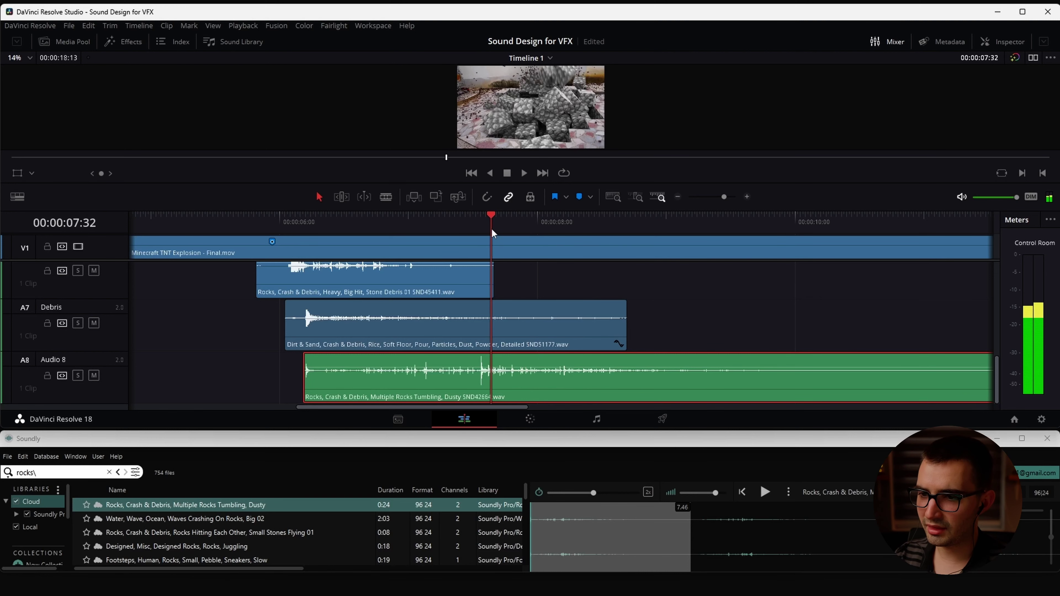
key(space)
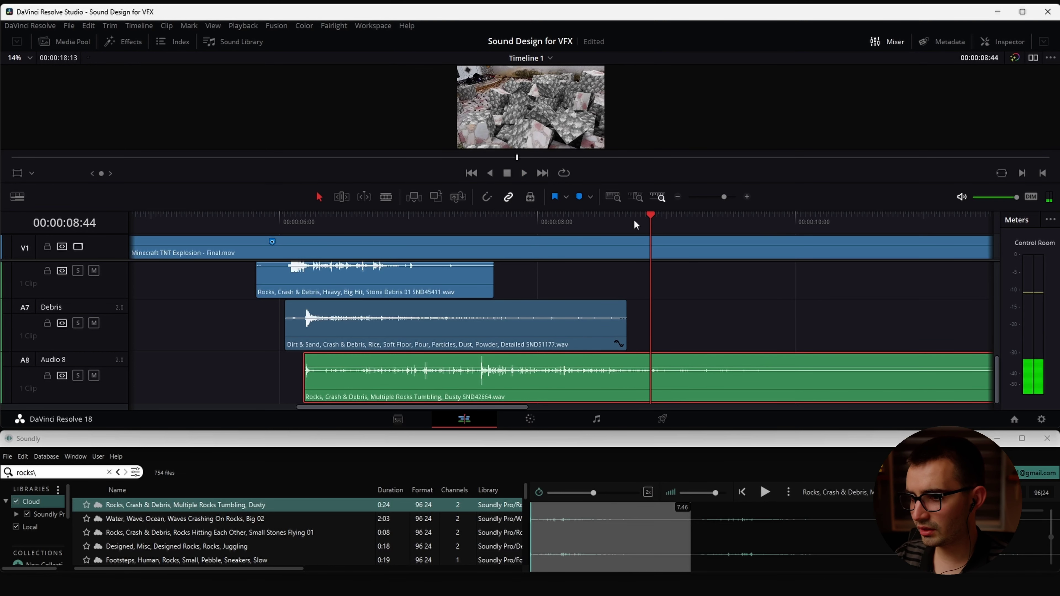
Cut off the Audio 8 rocks clip after about 00:00:08:40 and fade out its end
click(641, 226)
key(ctrl+b)
click(692, 383)
key(Delete)
drag(639, 355, 577, 356)
click(489, 223)
key(space)
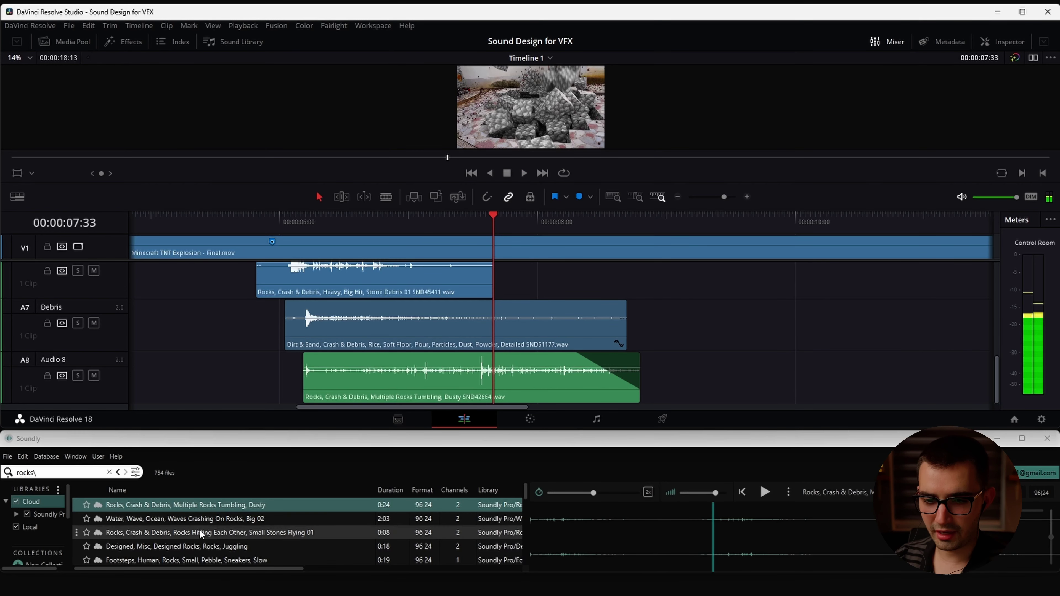
Add a 4.28-second later section of the Multiple Rocks Tumbling sound to Audio 8 after the existing clip and fade it in
drag(758, 527, 848, 528)
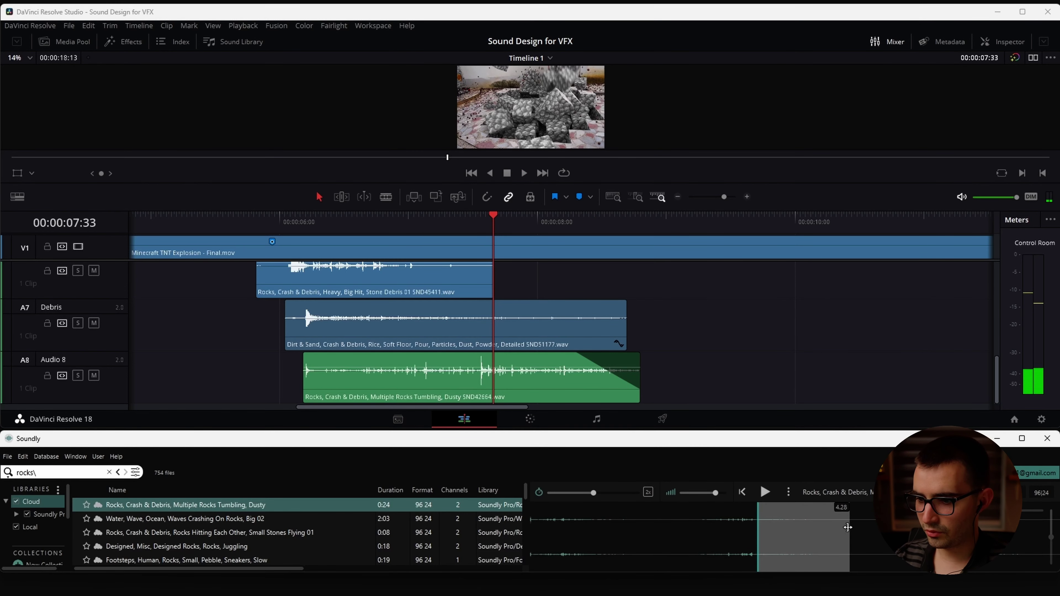
drag(778, 531, 728, 372)
scroll(552, 332, right, 5)
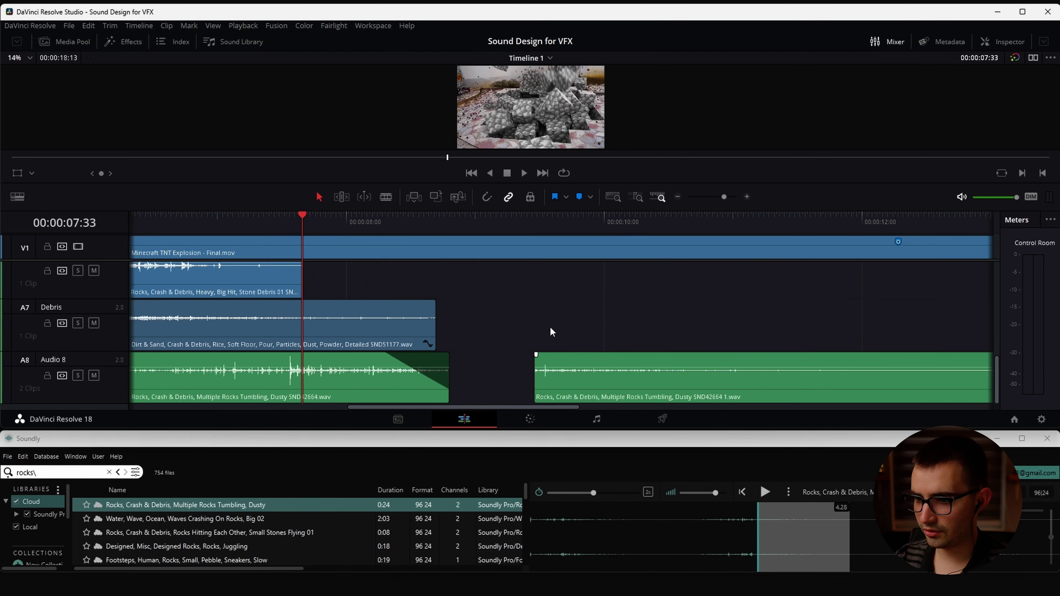
drag(534, 376, 650, 376)
key(ctrl+z)
drag(533, 354, 626, 352)
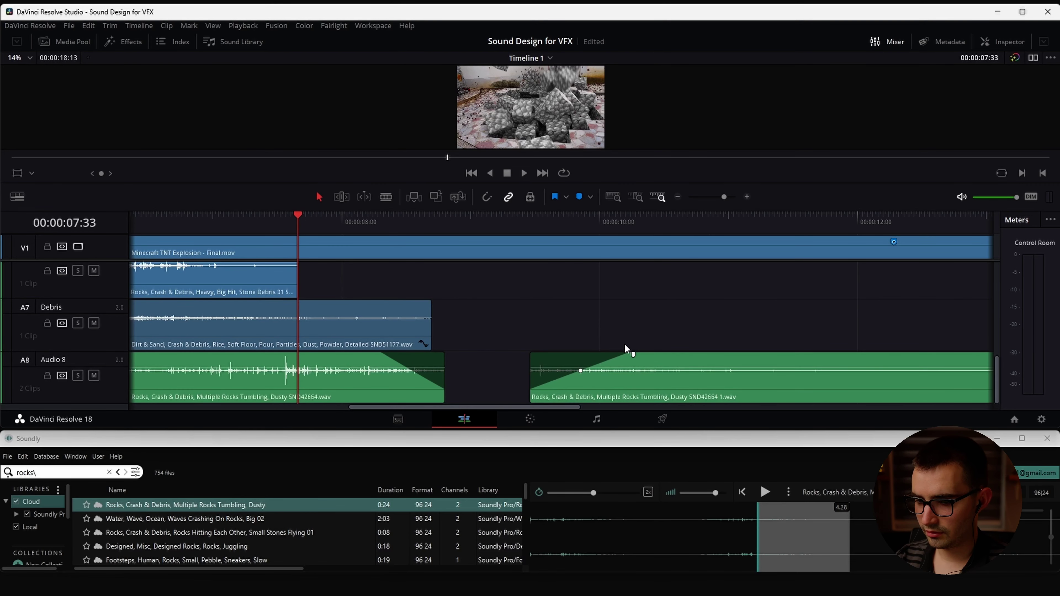
Move the new rocks clip up to the A6 Debris track, directly after the Heavy, Big Hit clip, and play it
scroll(627, 352, down, 2)
drag(796, 376, 783, 286)
scroll(768, 334, up, 3)
drag(761, 386, 634, 317)
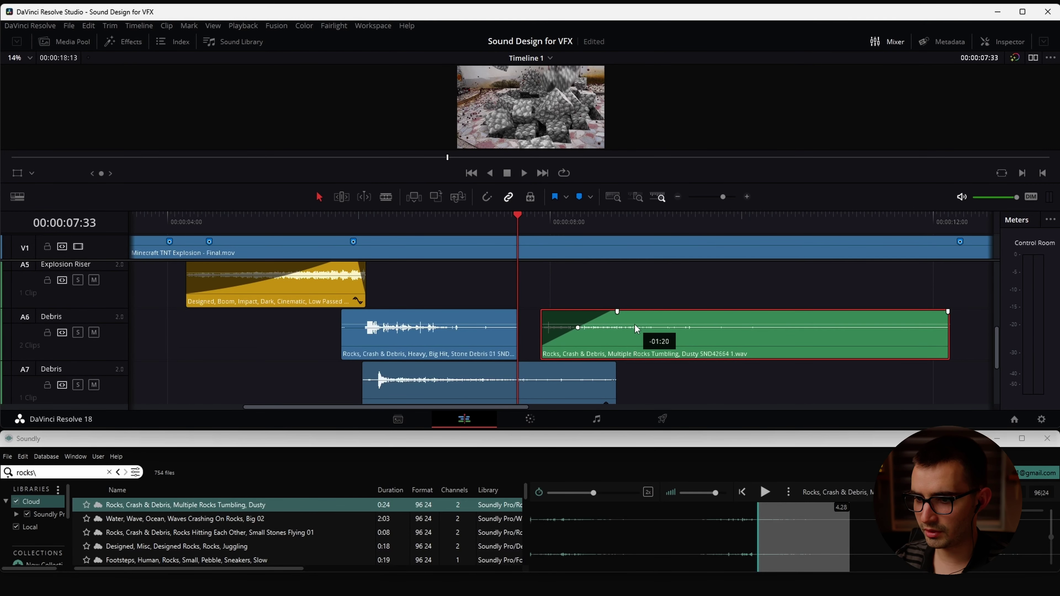
scroll(605, 340, down, 1)
key(space)
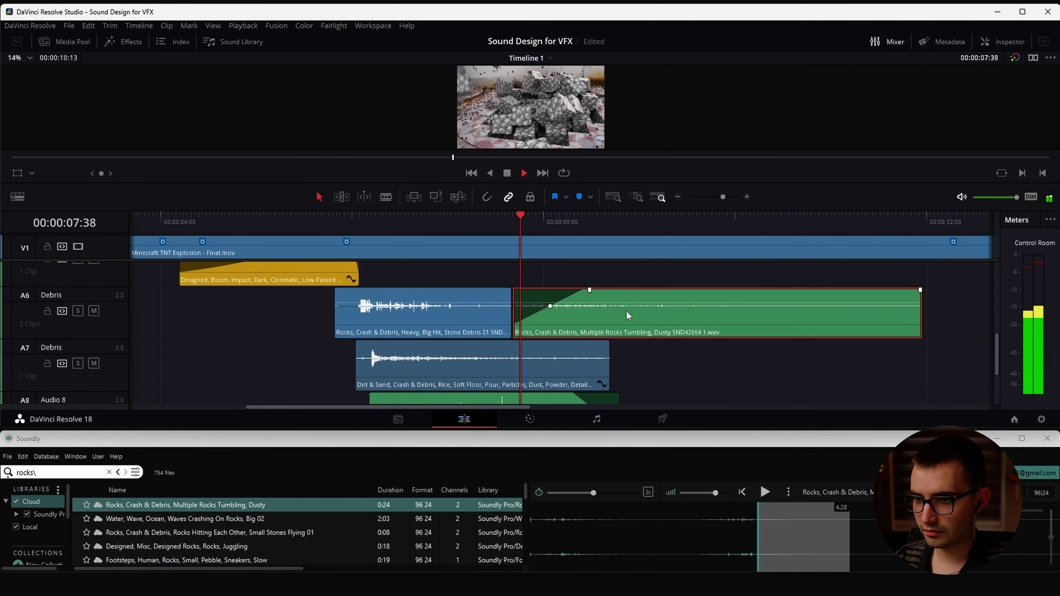
Shorten the new A6 rocks clip to about half its length and fade out its end
click(917, 307)
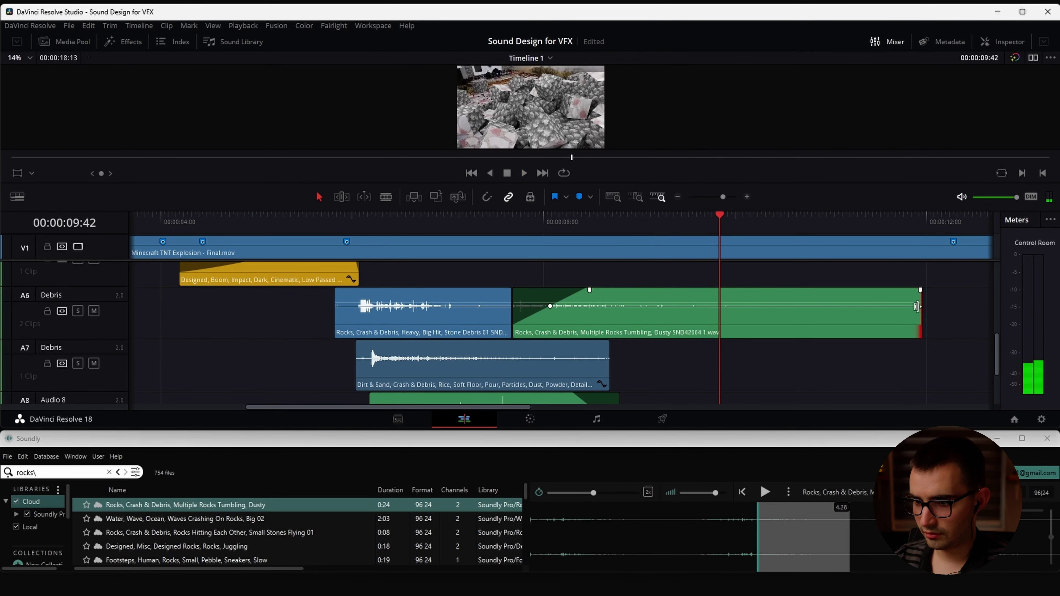
drag(917, 307, 608, 288)
click(526, 219)
key(space)
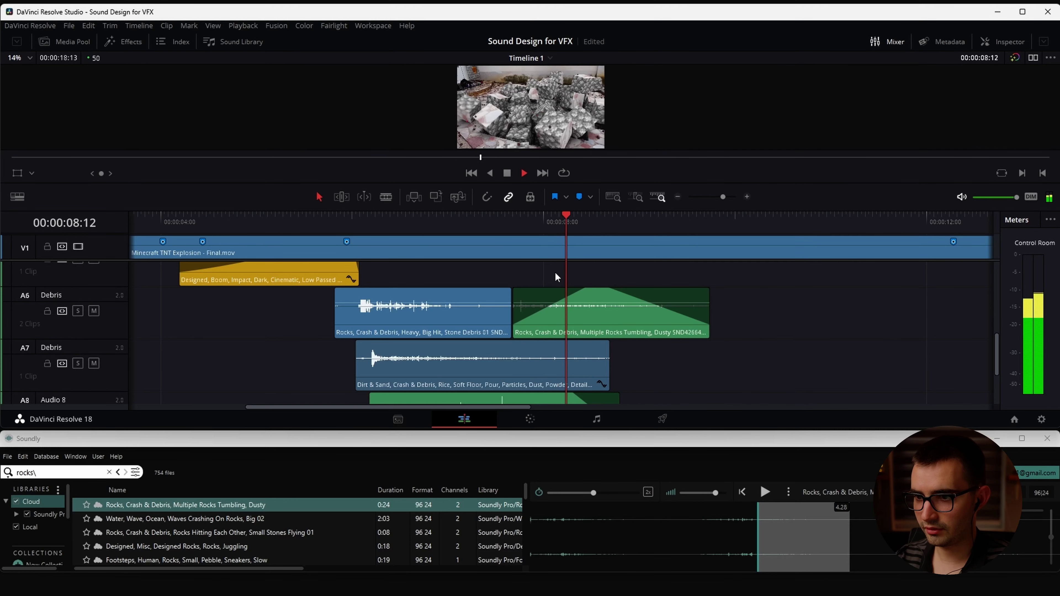
Switch to Soundly, audition the Designed Rocks, Juggling sound, and search the library for "heavy rock"
click(217, 547)
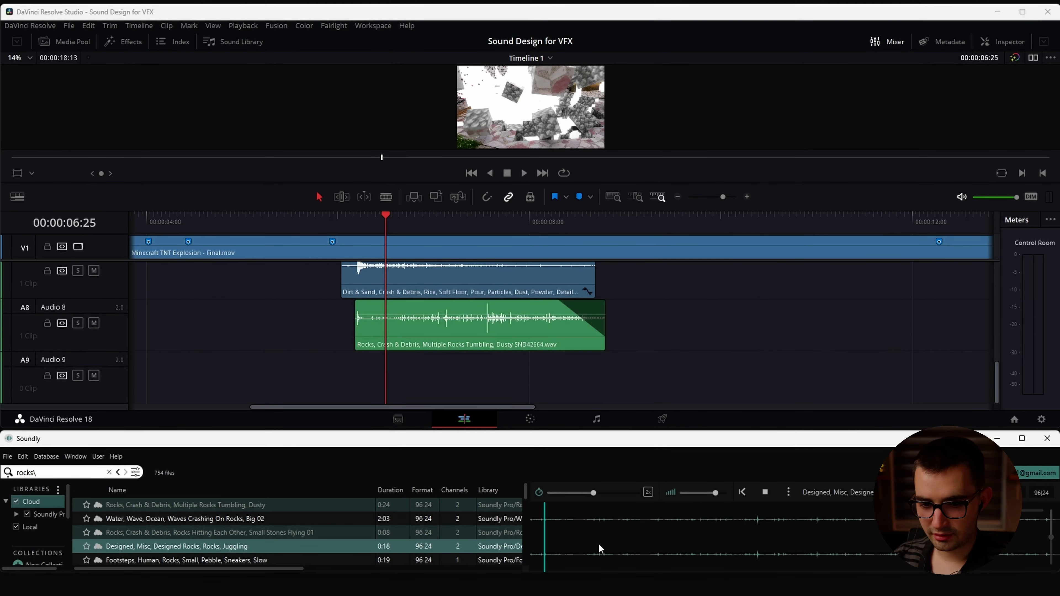
key(space)
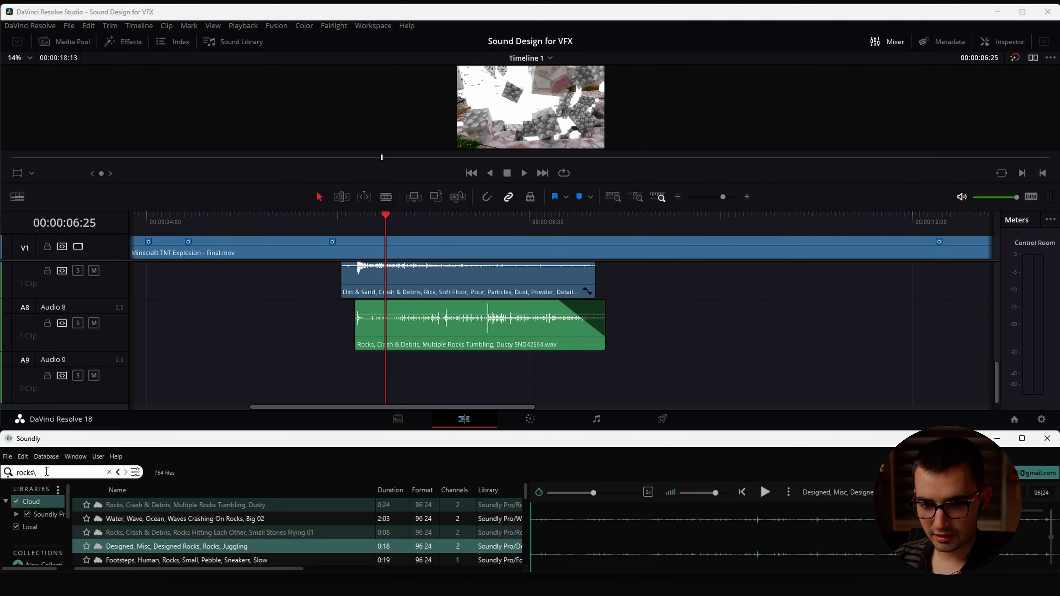
key(ctrl+a)
text(heavy rock)
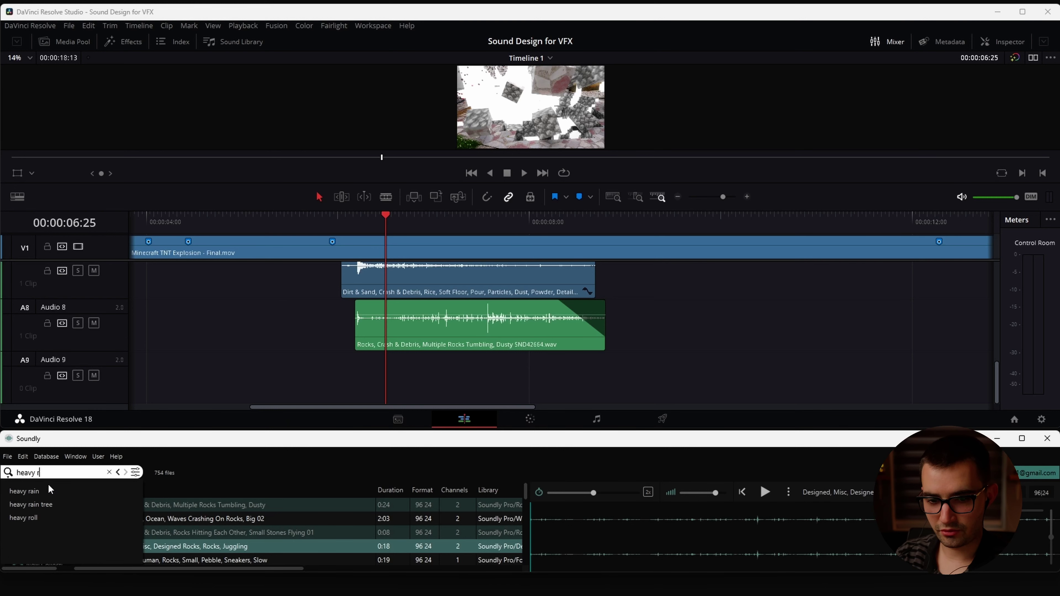
key(Return)
Audition the Junkyard, Heavy Impact, Stone, Wood, Metal Debris x3 sound and place its first 3.10 seconds on Audio 9 at the Explosion marker
click(184, 535)
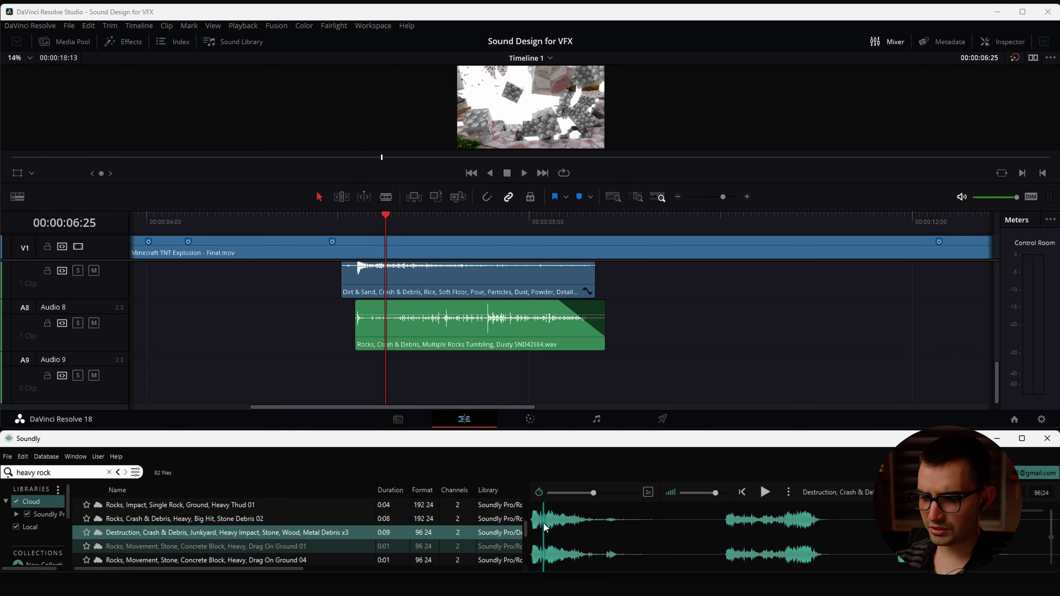
click(543, 524)
key(space)
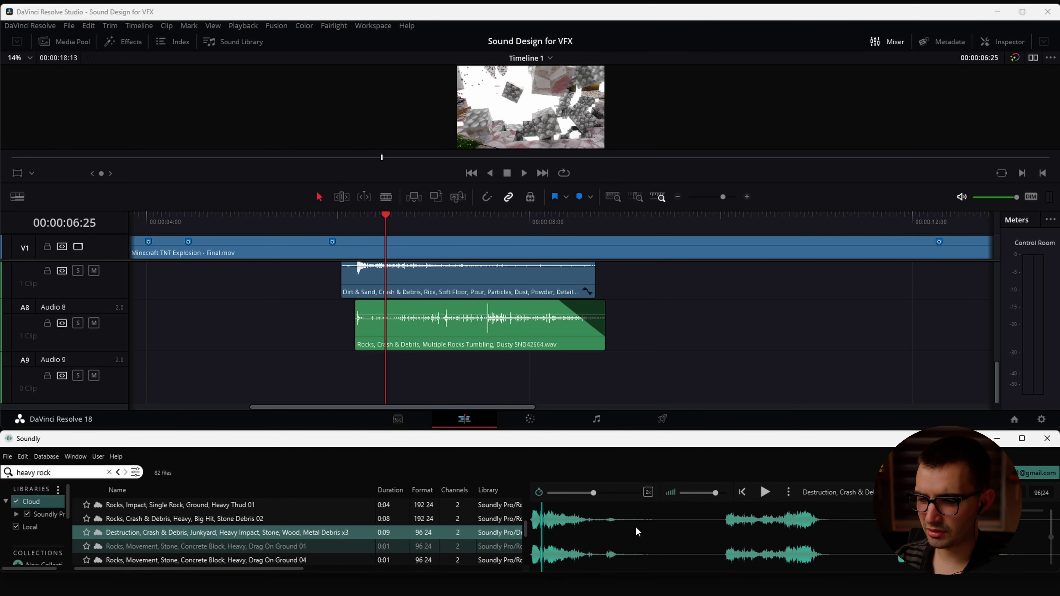
drag(635, 532, 501, 367)
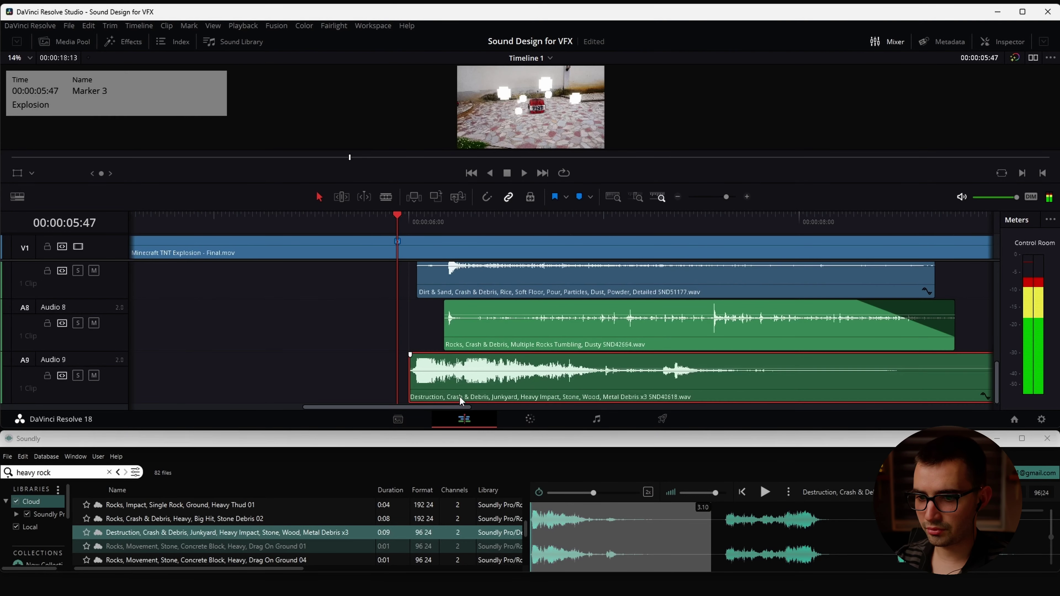
drag(459, 396, 446, 395)
key(space)
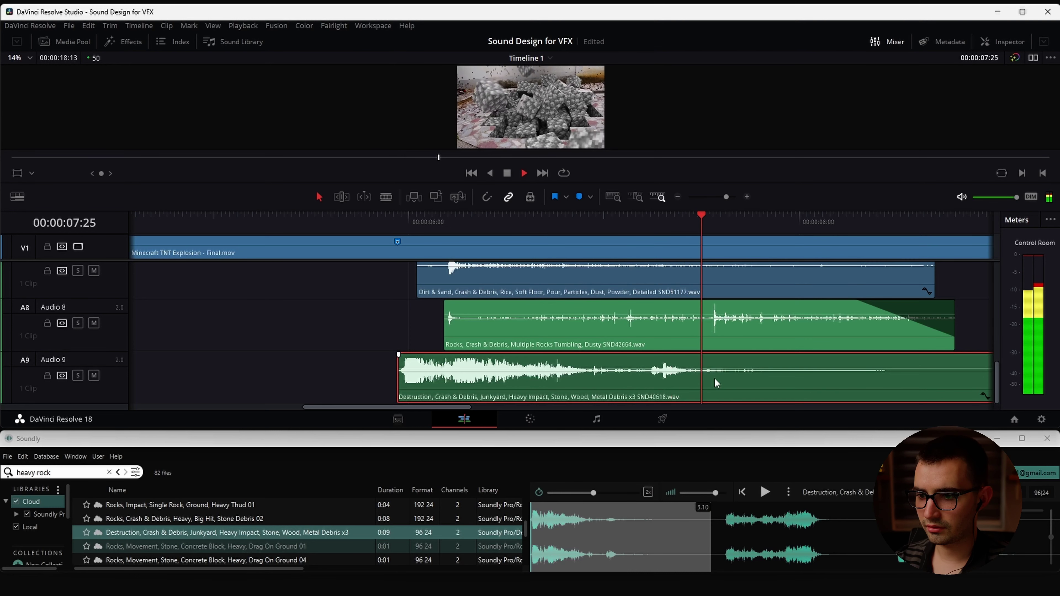
key(space)
scroll(917, 368, right, 3)
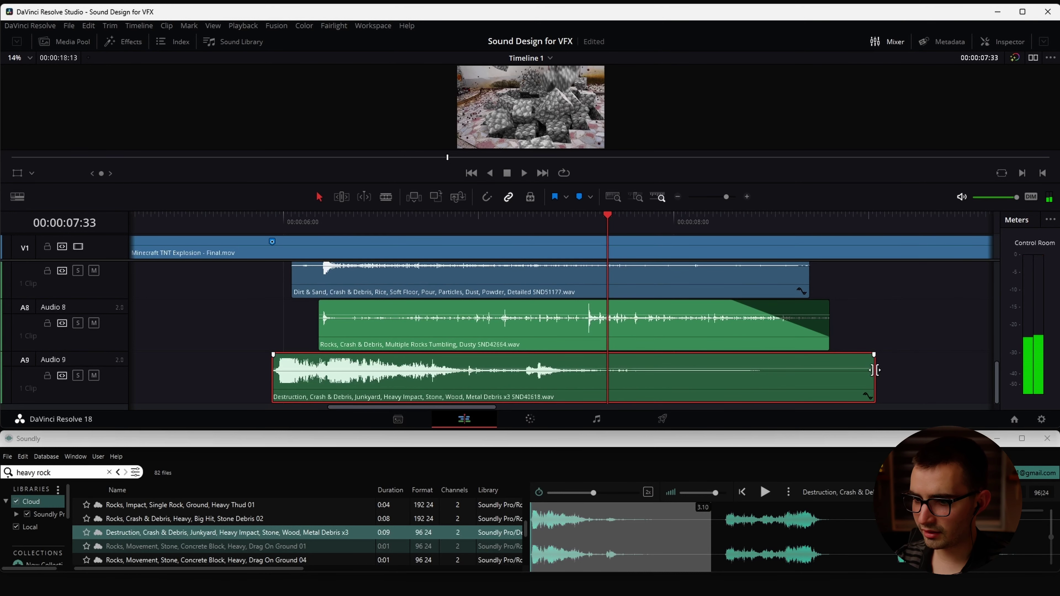
drag(875, 370, 459, 356)
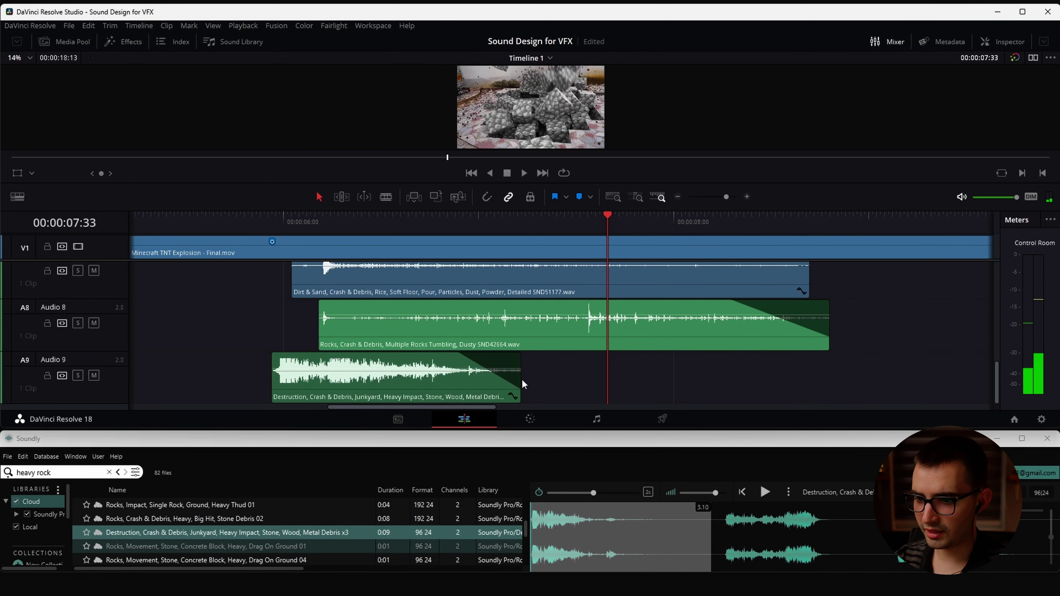
key(ctrl+z)
key(ctrl+z)
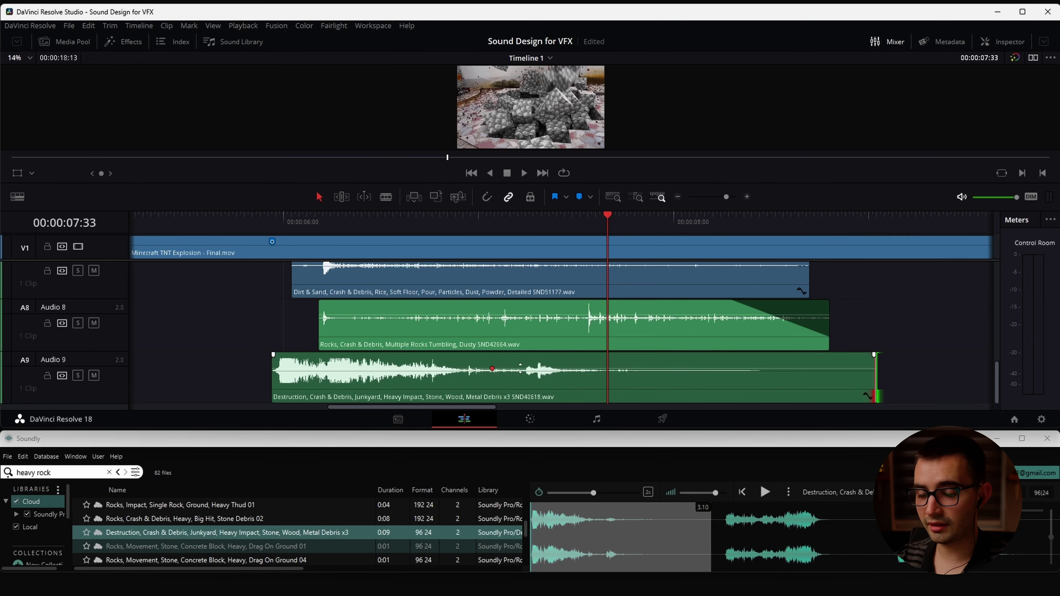
Keyframe the Audio 9 clip's volume to drop steeply just after 00:00:07:00, and solo the track to listen to it
drag(524, 369, 519, 390)
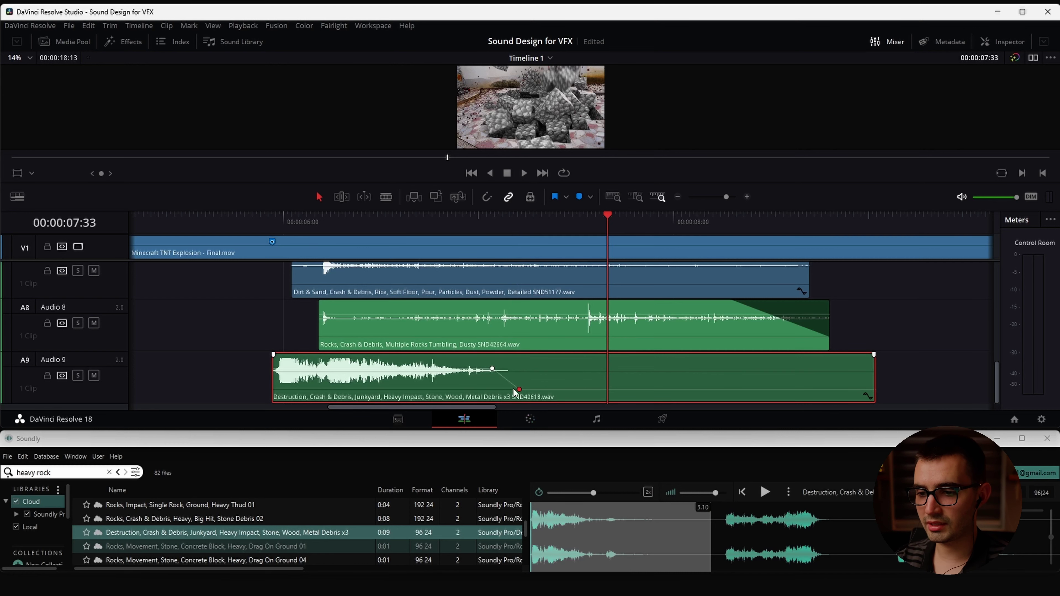
key(slash)
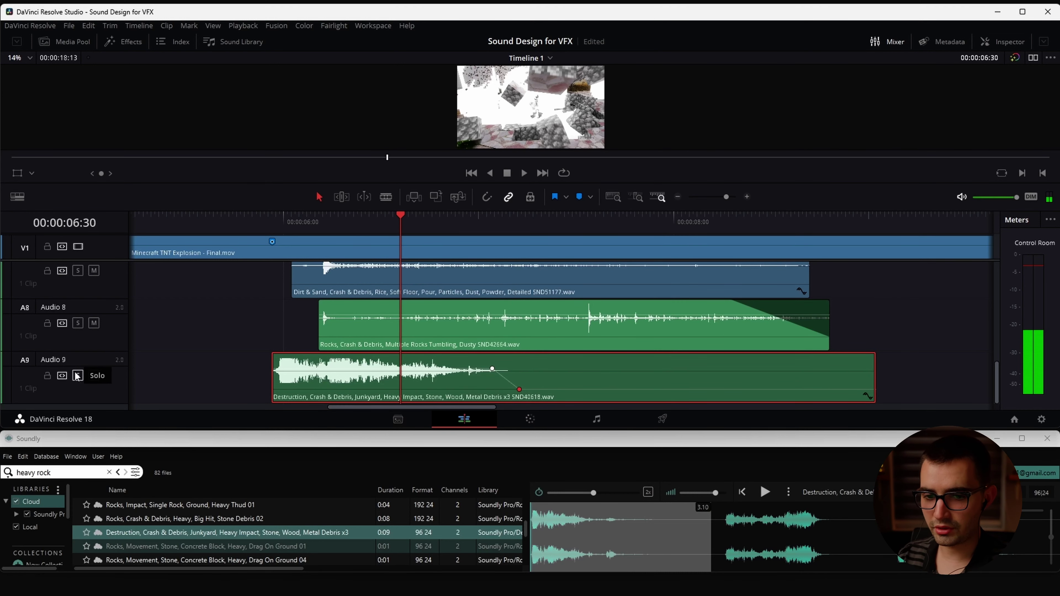
click(77, 375)
drag(411, 218, 220, 240)
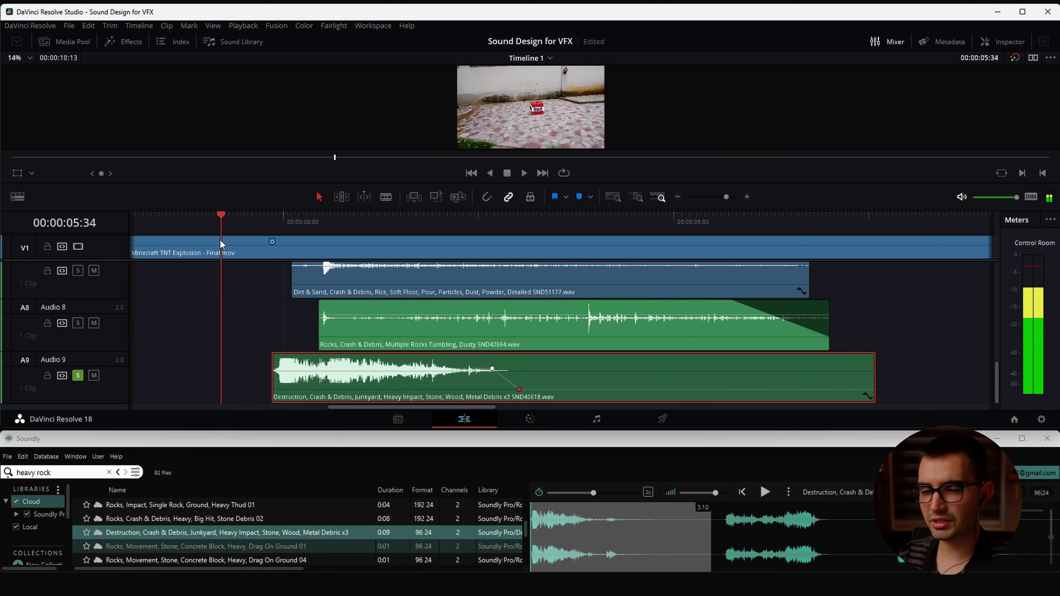
key(space)
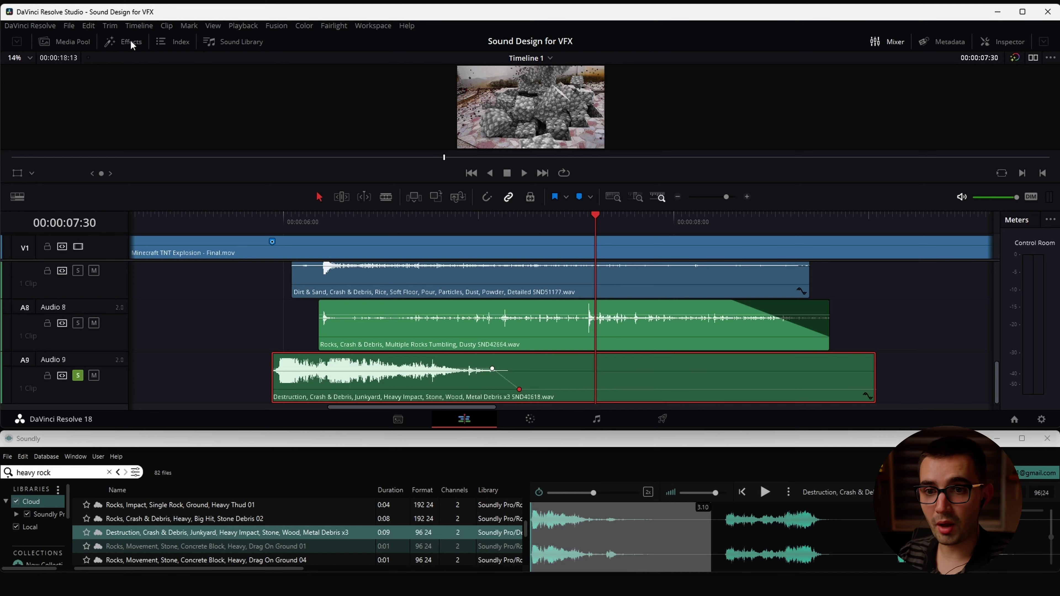
Find the Fairlight FX Reverb effect and apply it to the destruction clip on Audio 9
click(130, 40)
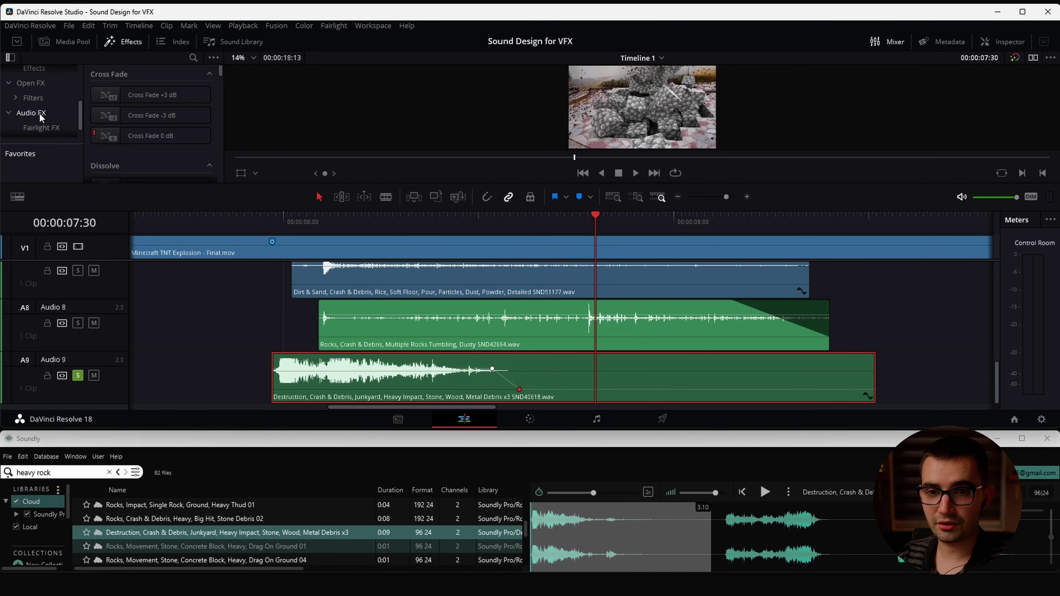
click(39, 113)
click(194, 58)
text(rever)
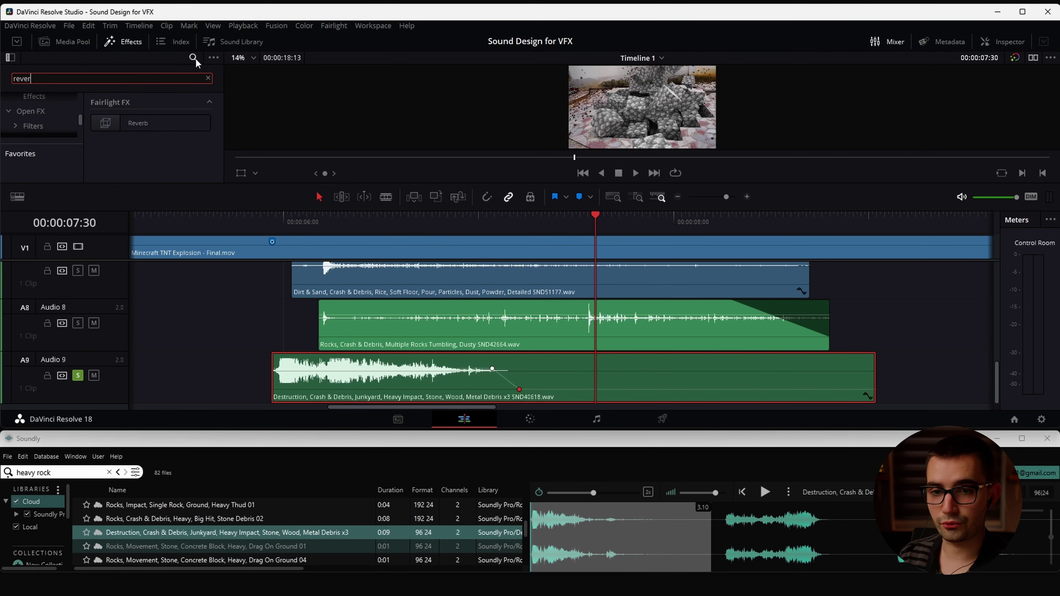
text(b)
drag(138, 123, 504, 379)
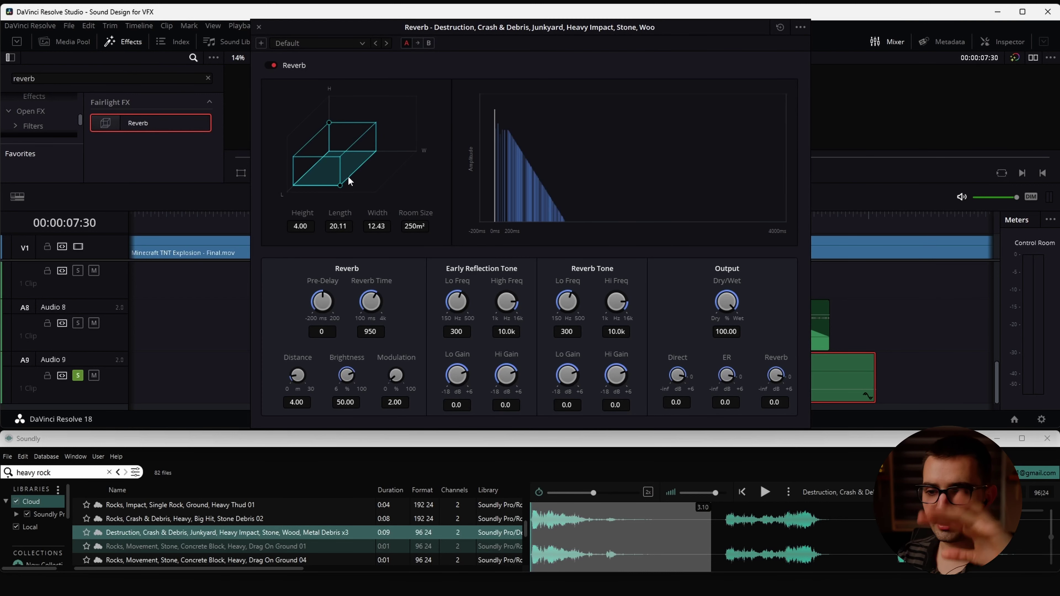
Load the Cathedral reverb preset and shrink the room to a length of about 19.10 and a width of about 22.96
click(292, 46)
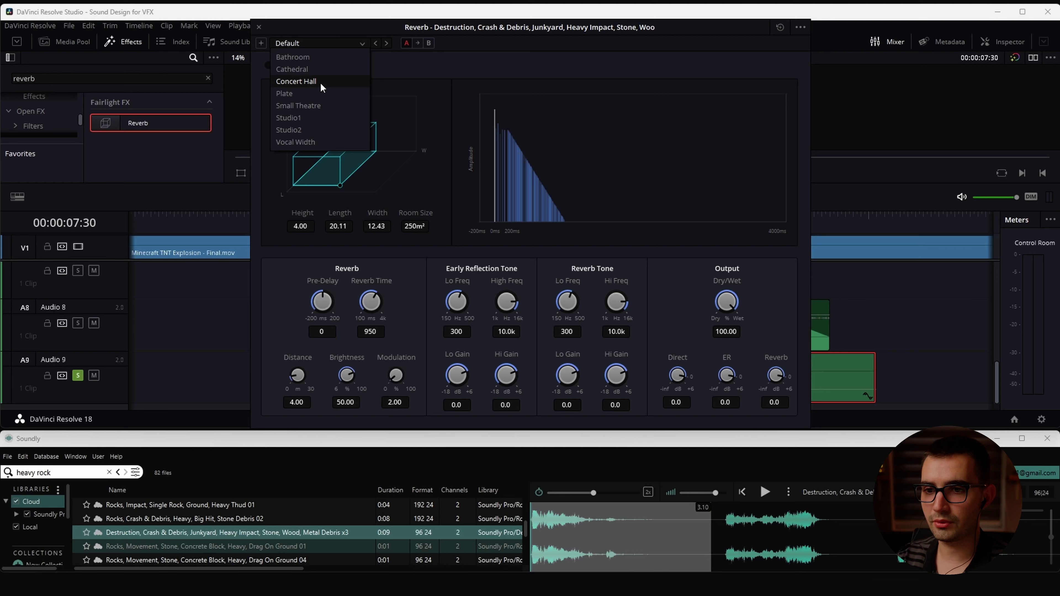
click(320, 69)
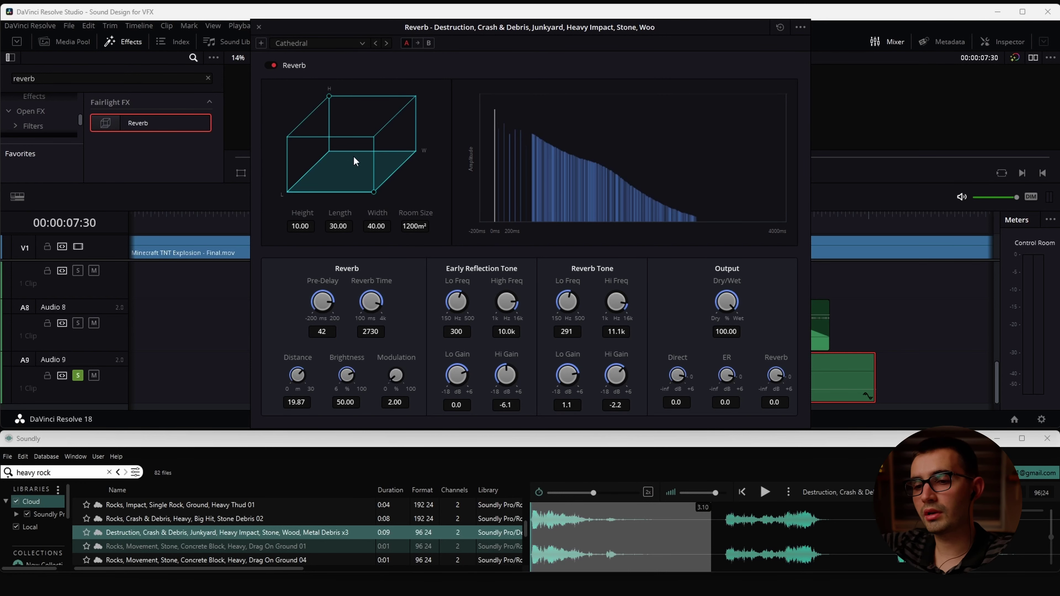
mouse_move(381, 192)
mouse_down()
mouse_move(350, 174)
mouse_move(377, 192)
mouse_move(365, 186)
mouse_up()
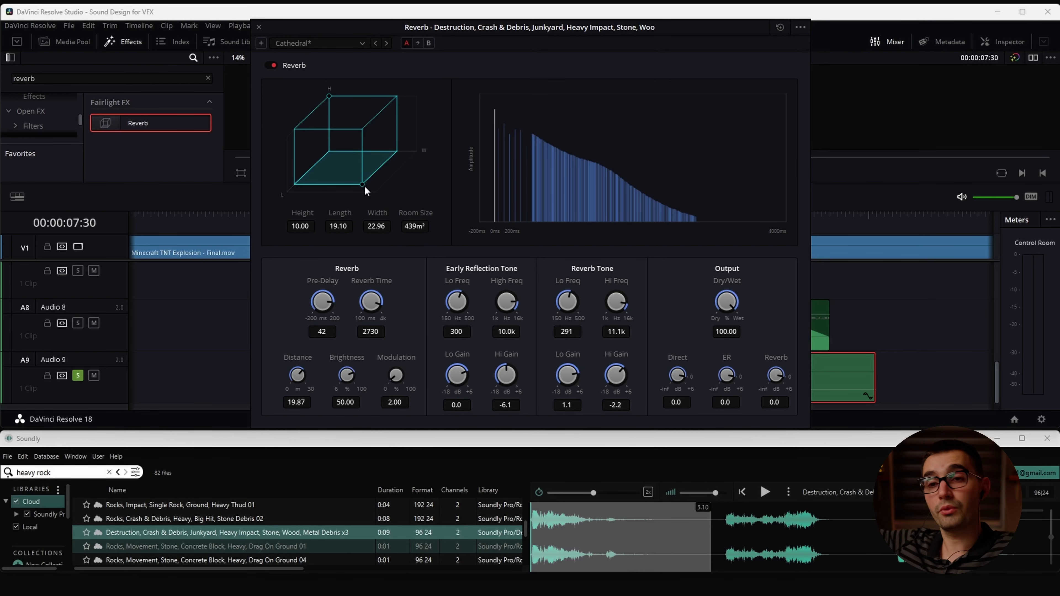
Set the destruction clip's reverb time to about 2549 ms
drag(371, 302, 357, 331)
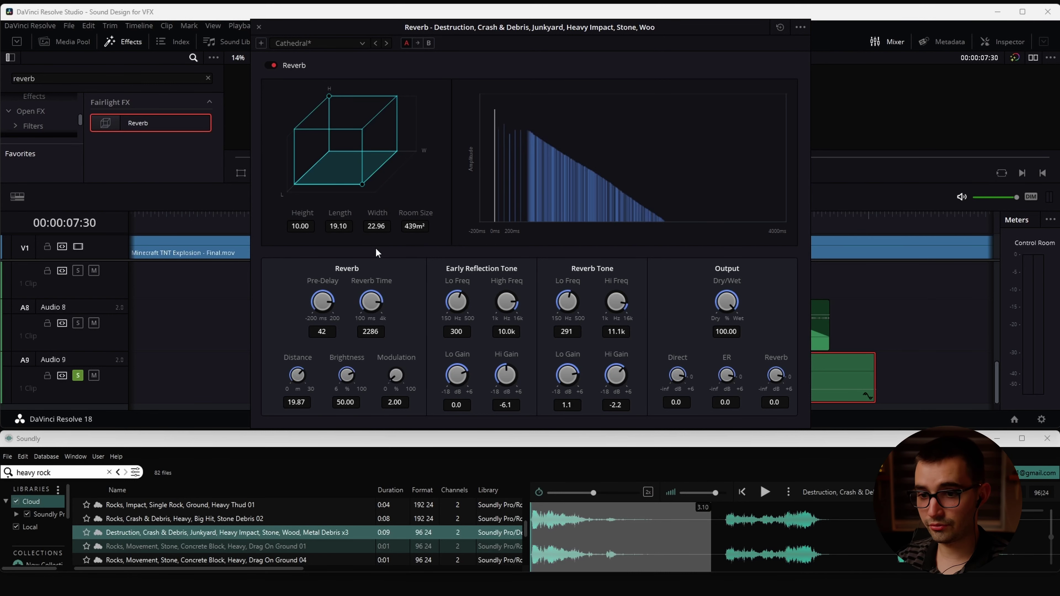
drag(342, 265, 400, 264)
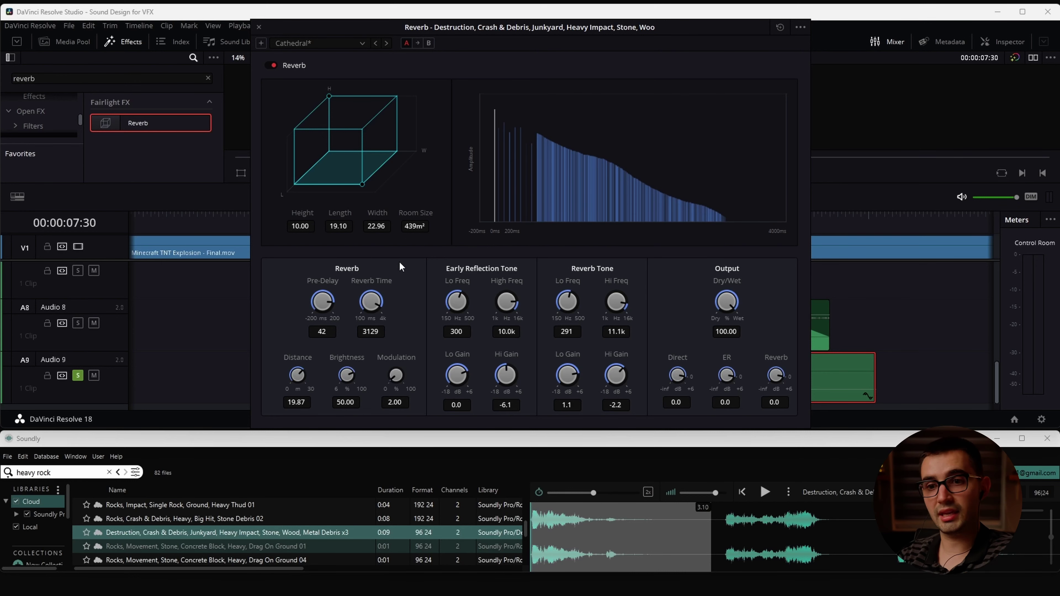
drag(374, 317, 378, 322)
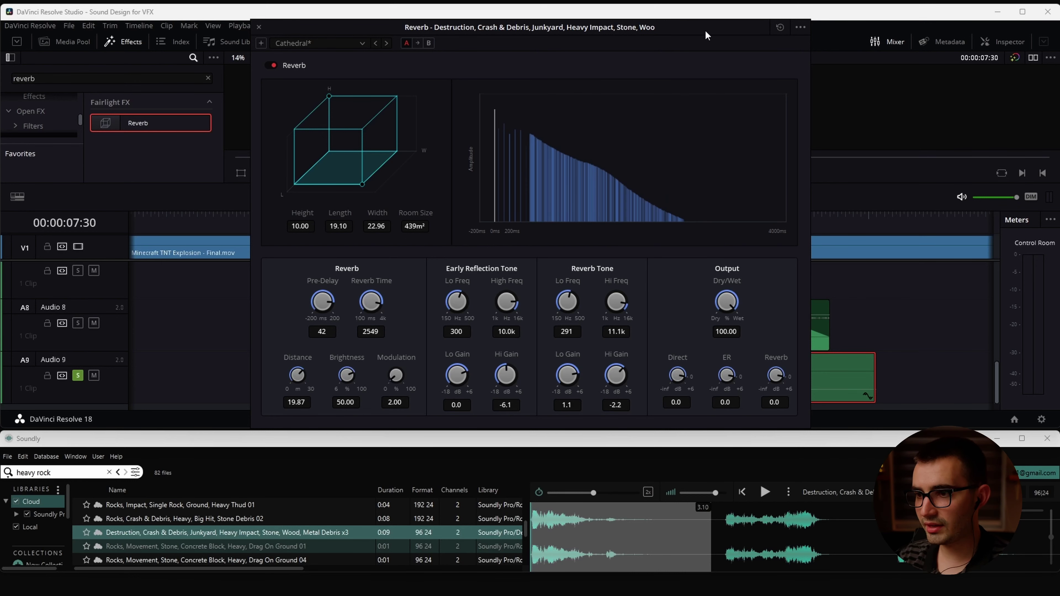
Move the Reverb window clear of the timeline and lower the dry/wet mix to about 5.65 percent while listening to the clip
drag(707, 33, 537, 32)
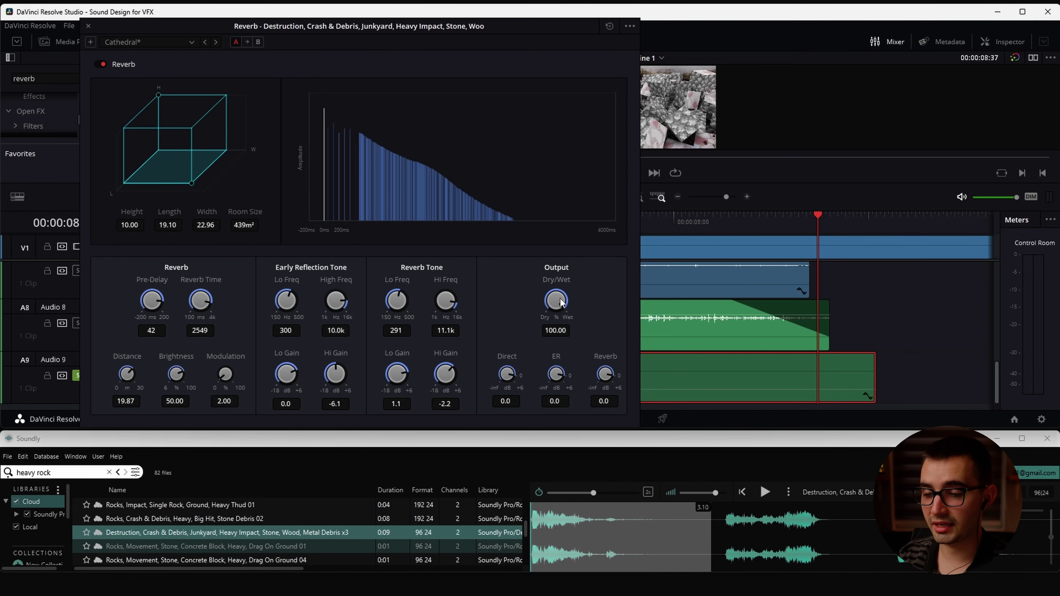
drag(561, 303, 480, 320)
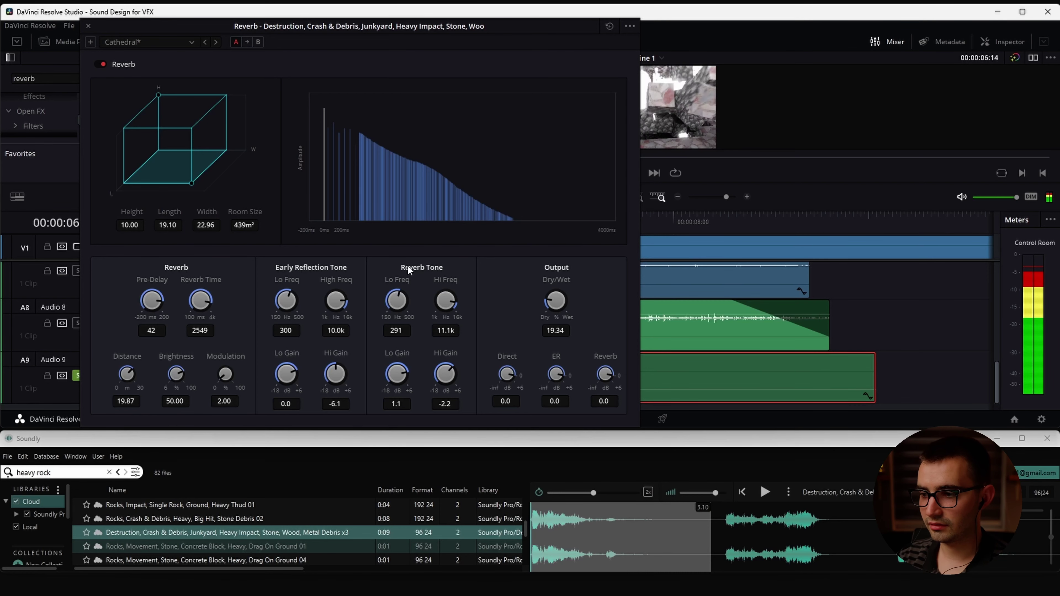
drag(556, 301, 540, 308)
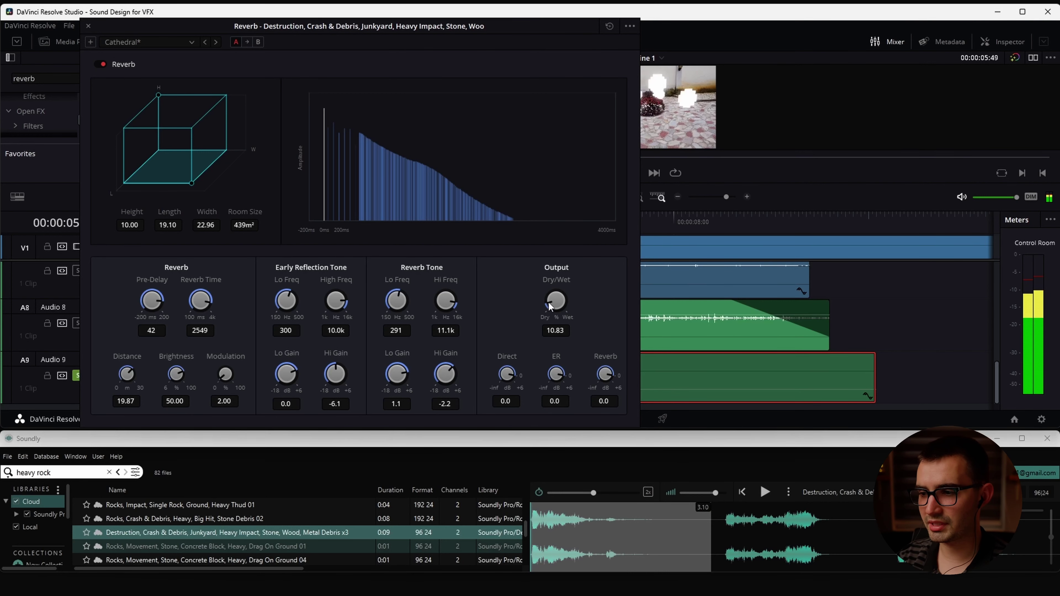
drag(551, 311, 544, 309)
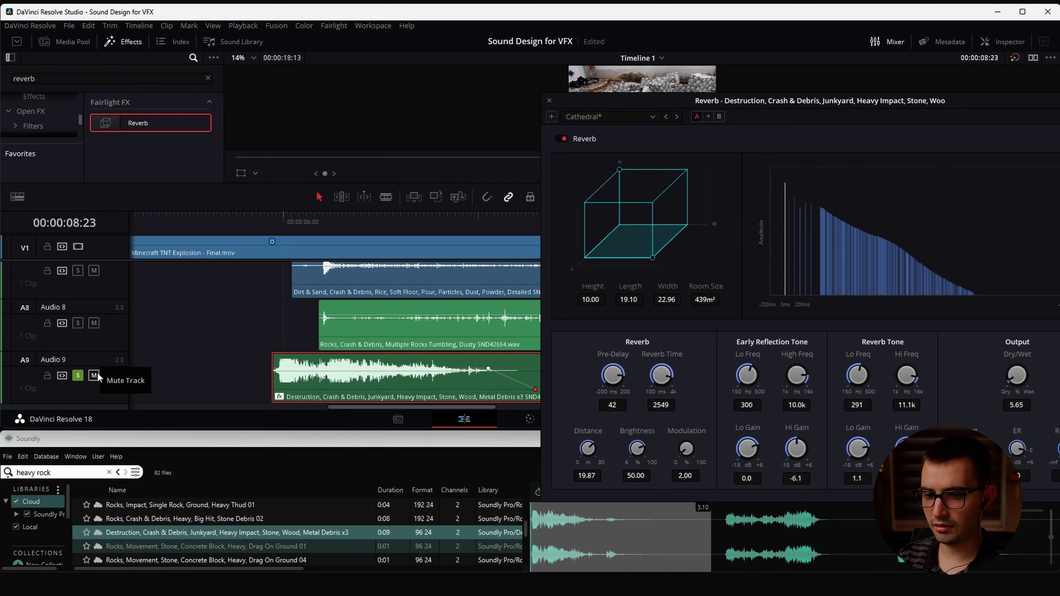
Unsolo Audio 9, play the explosion with all tracks, and close the Reverb settings
click(77, 376)
click(77, 376)
key(space)
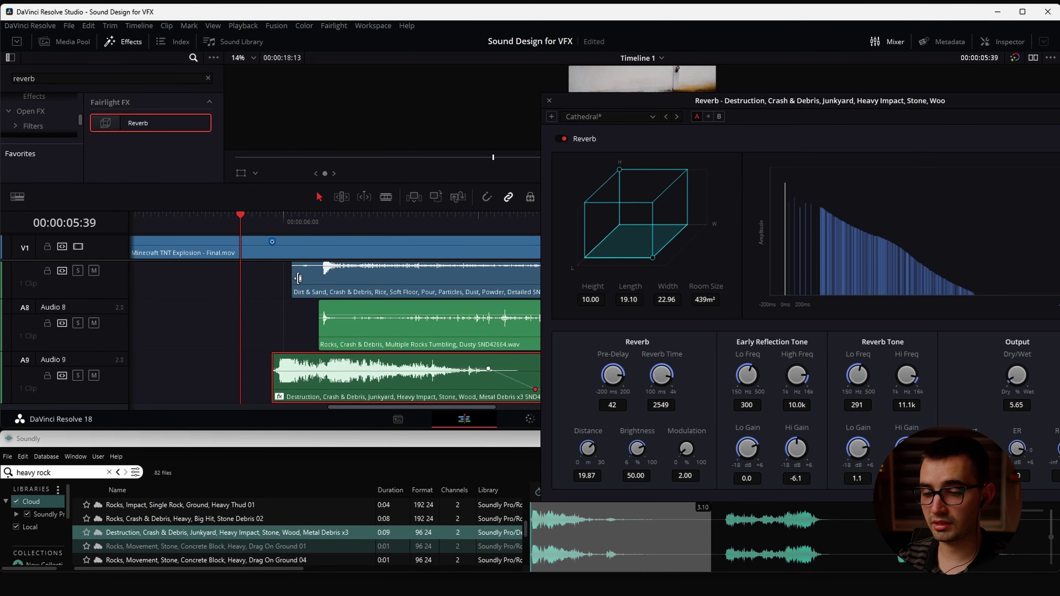
key(space)
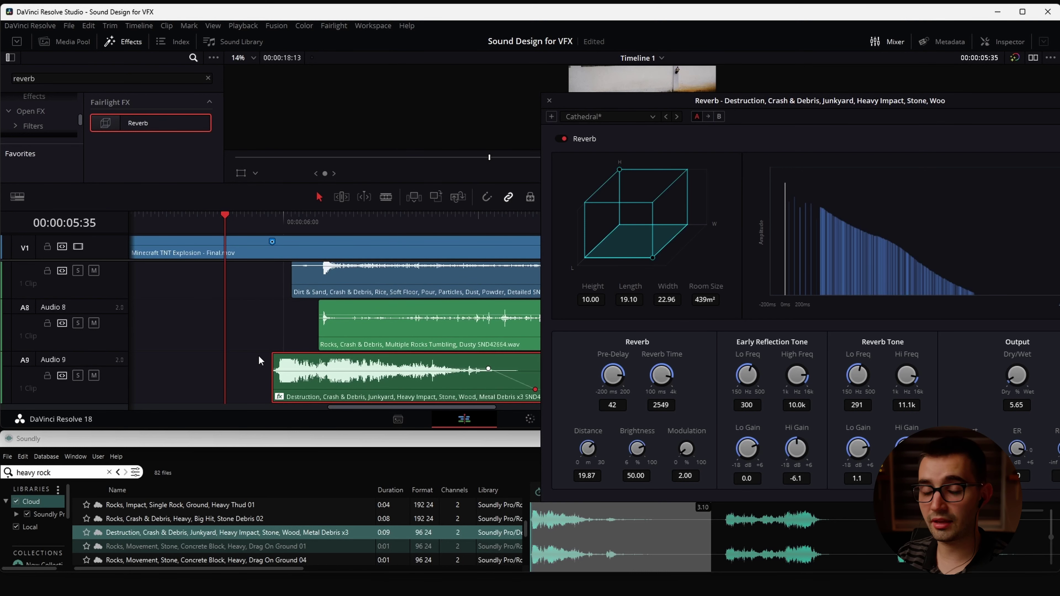
key(space)
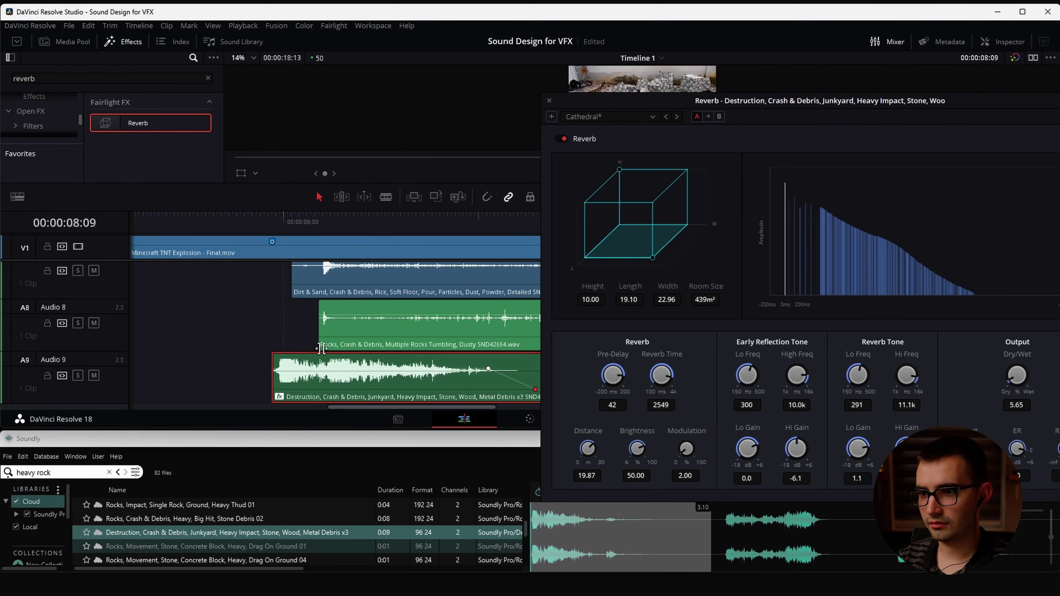
click(393, 233)
mouse_move(393, 232)
mouse_down()
mouse_move(452, 239)
mouse_move(371, 255)
mouse_move(359, 219)
mouse_move(304, 220)
mouse_move(396, 221)
mouse_up()
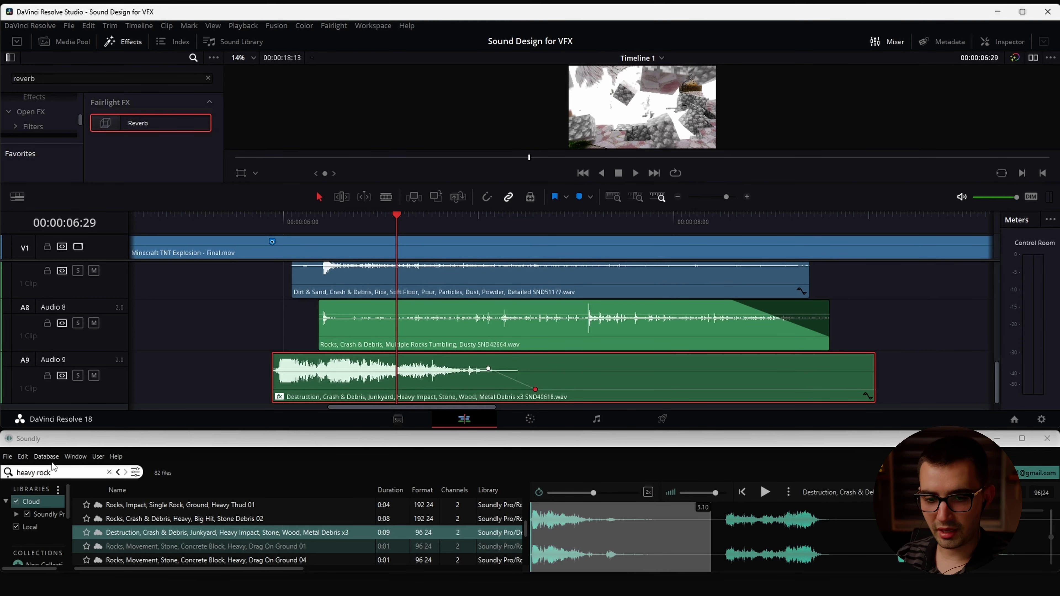
Search Soundly for "falling rocks" and audition a few of the results
double_click(59, 471)
text(falling rocks)
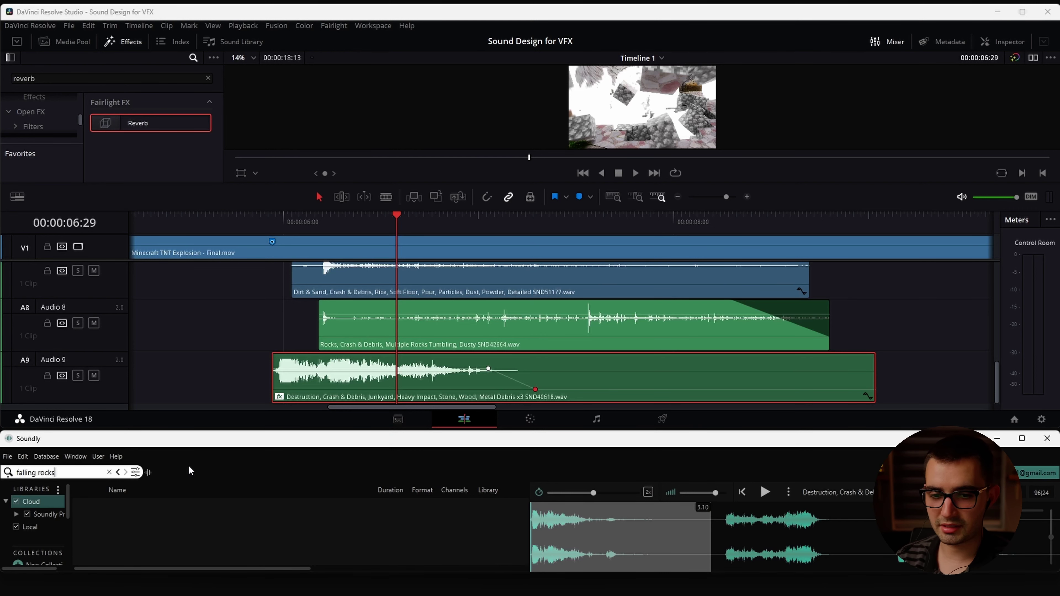
key(Down)
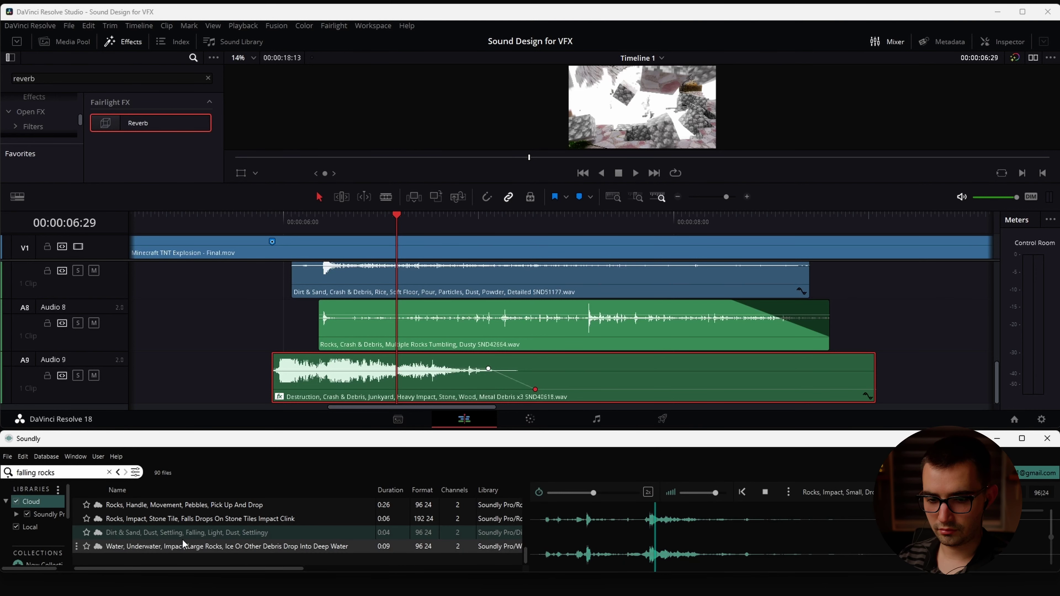
click(168, 519)
Search Soundly for "debris on stone" and audition the Block Pieces, Various Sizes, Throw On Big Blocks, Asphalt, Concrete sound
triple_click(79, 475)
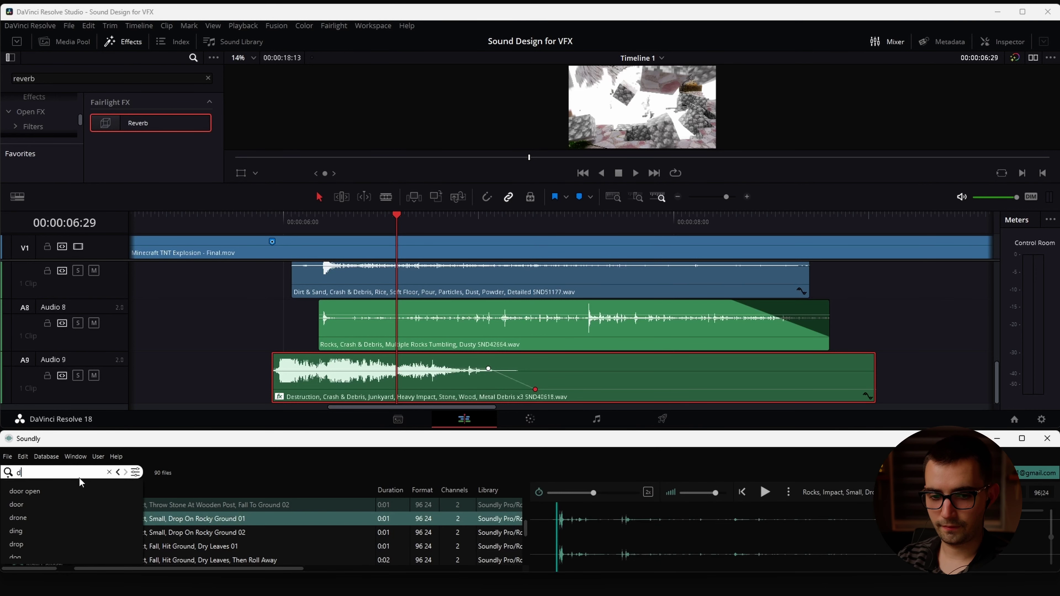
text(debris on stone)
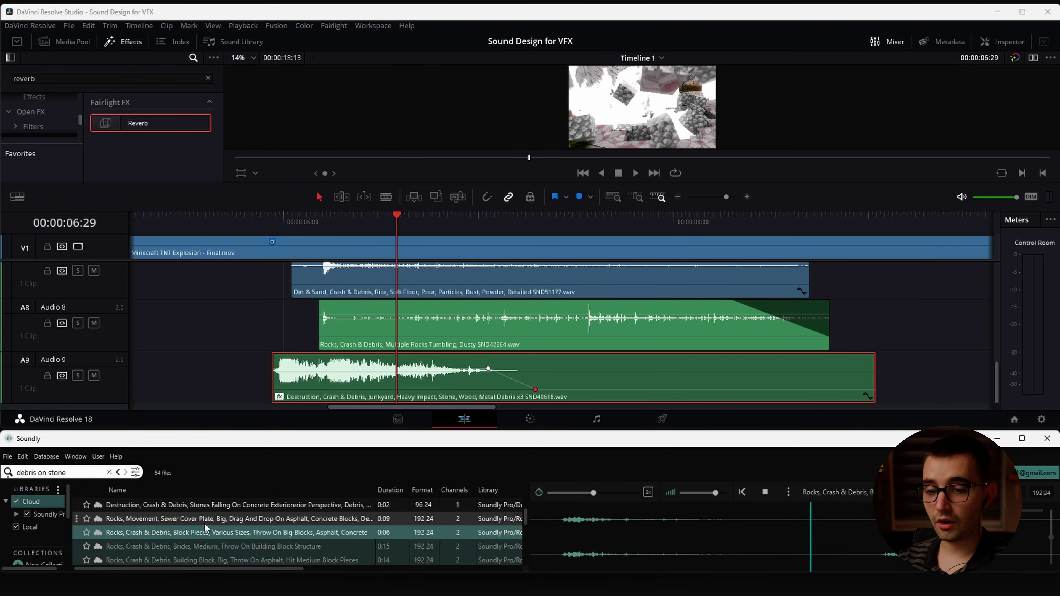
click(196, 533)
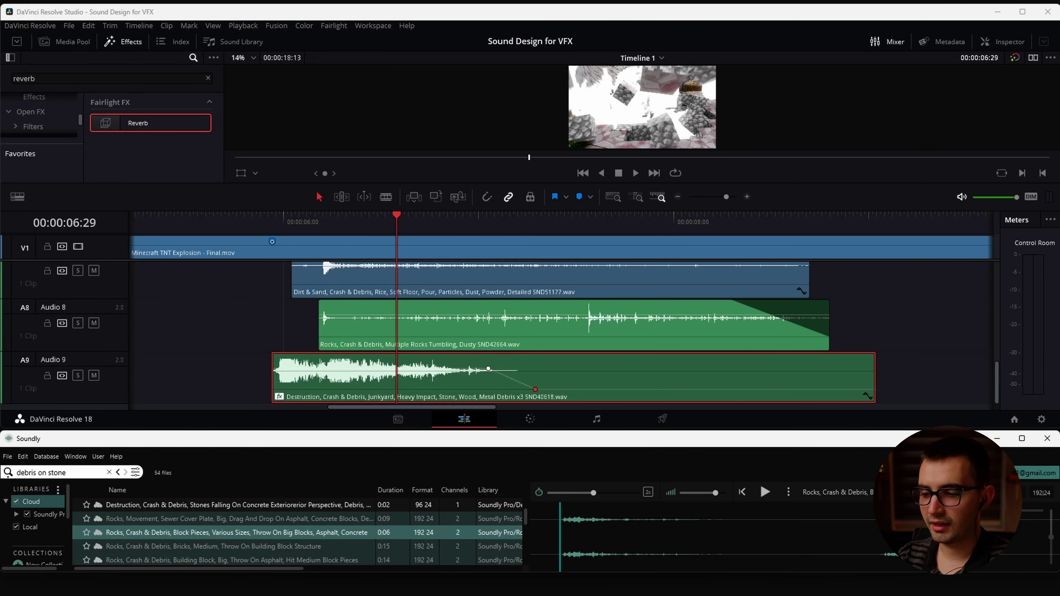
Place the first 4.07 seconds of the Block Pieces sound on Audio 10, shift its impact near the Explosion marker, and solo the track to listen
drag(864, 539, 835, 404)
scroll(732, 290, right, 1)
drag(773, 380, 228, 382)
scroll(234, 367, left, 6)
click(379, 221)
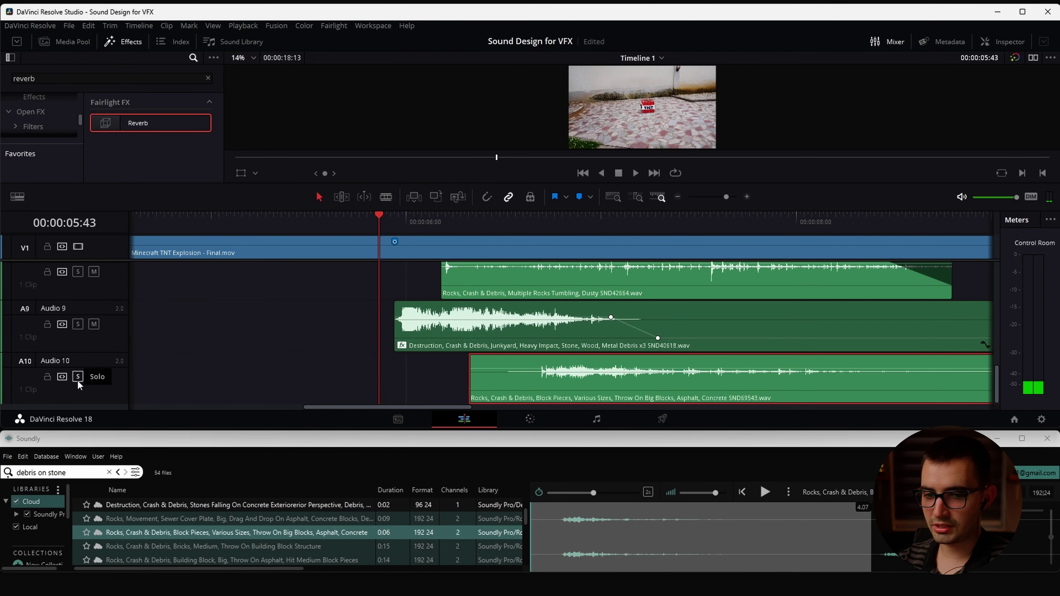
click(336, 222)
drag(519, 389, 402, 389)
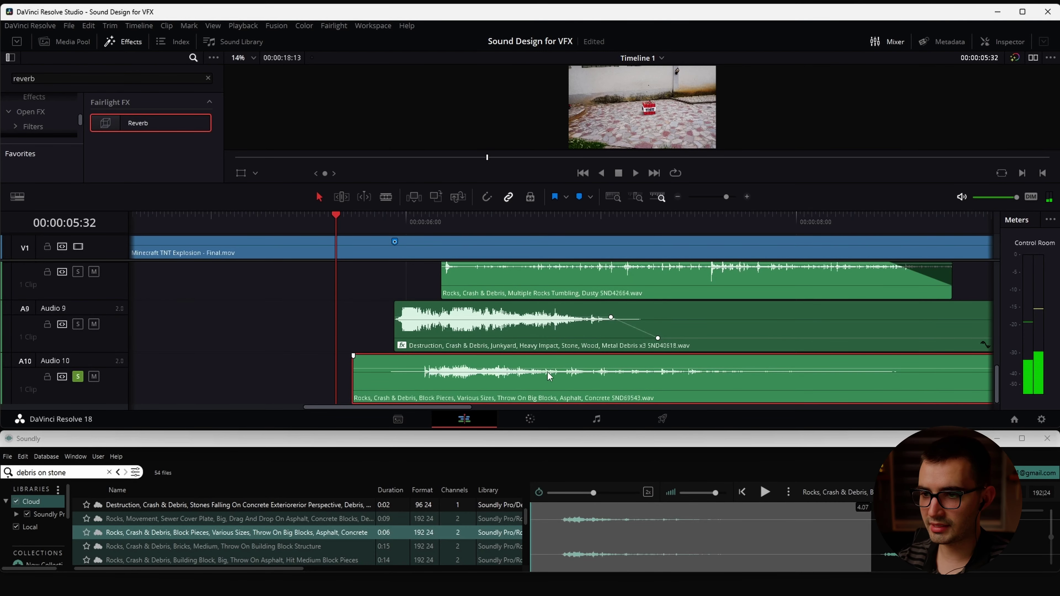
key(space)
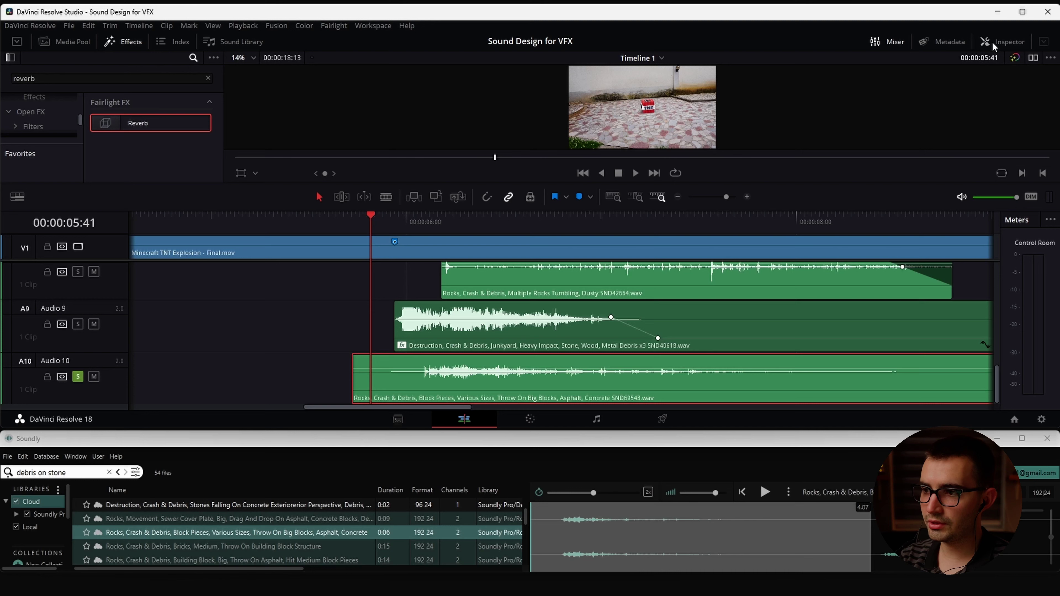
Lower the Audio 10 clip's pitch to -13 semitones, auditioning the soloed track during the adjustment
click(1006, 41)
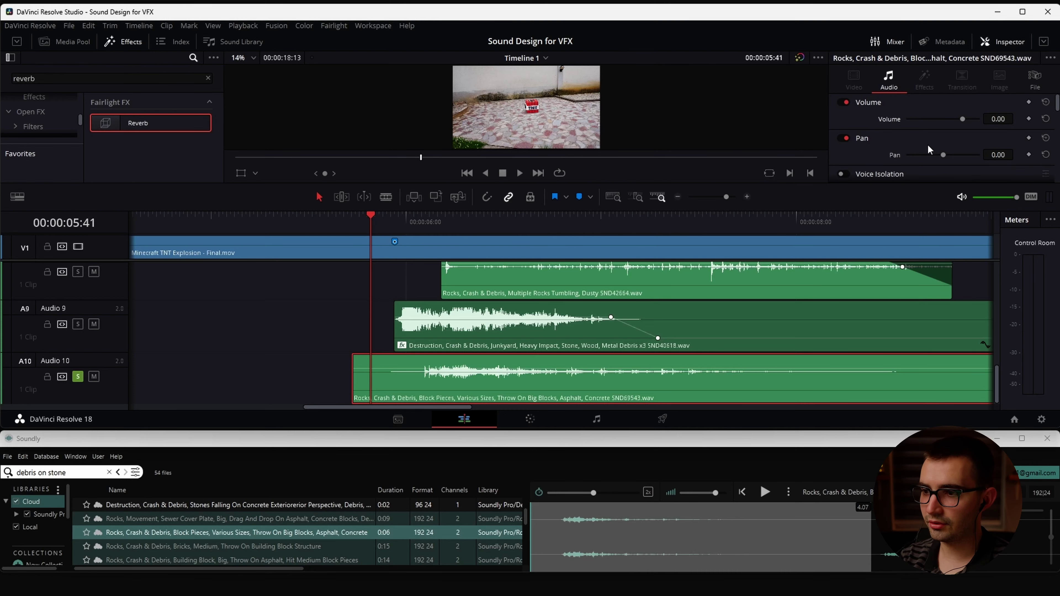
scroll(929, 150, down, 5)
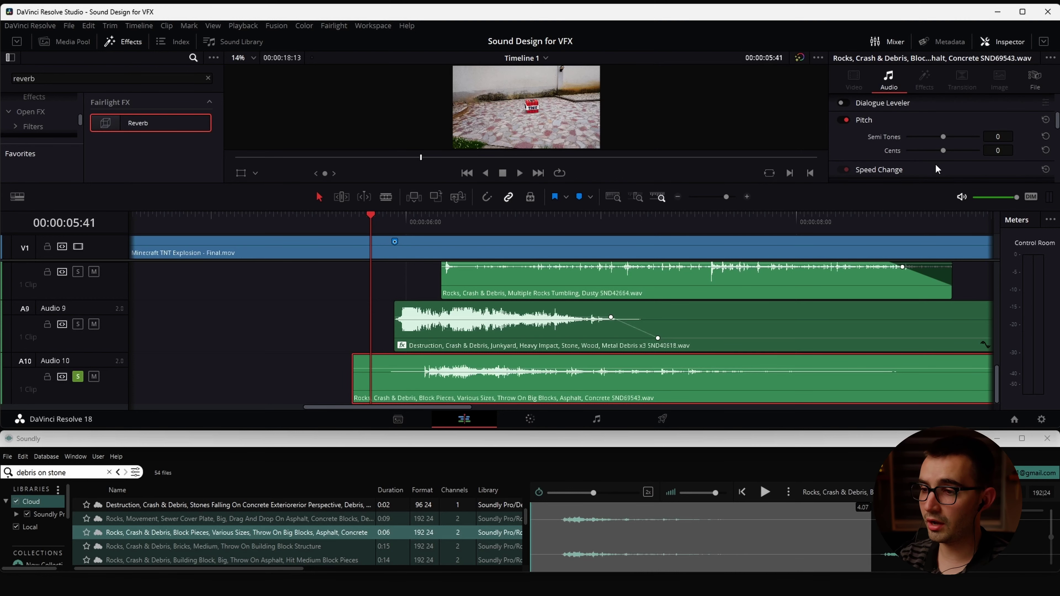
drag(944, 137, 928, 139)
key(space)
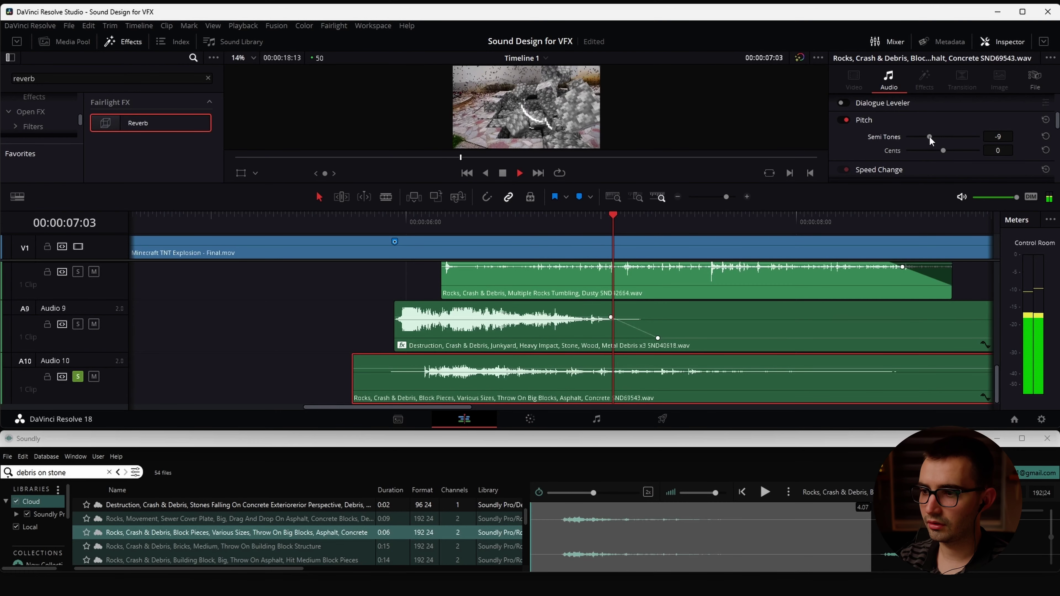
key(space)
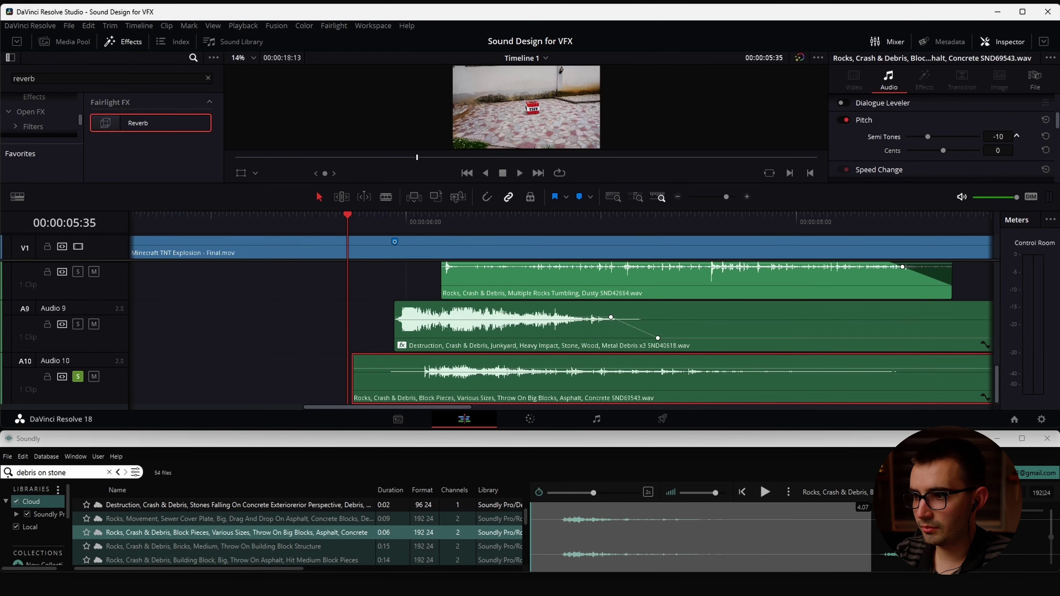
key(space)
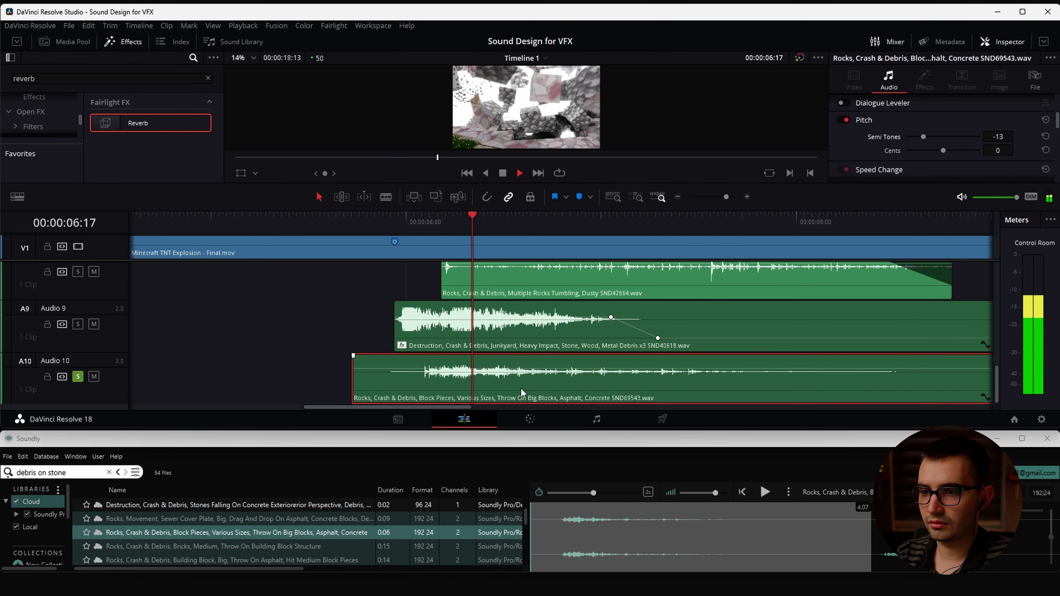
key(space)
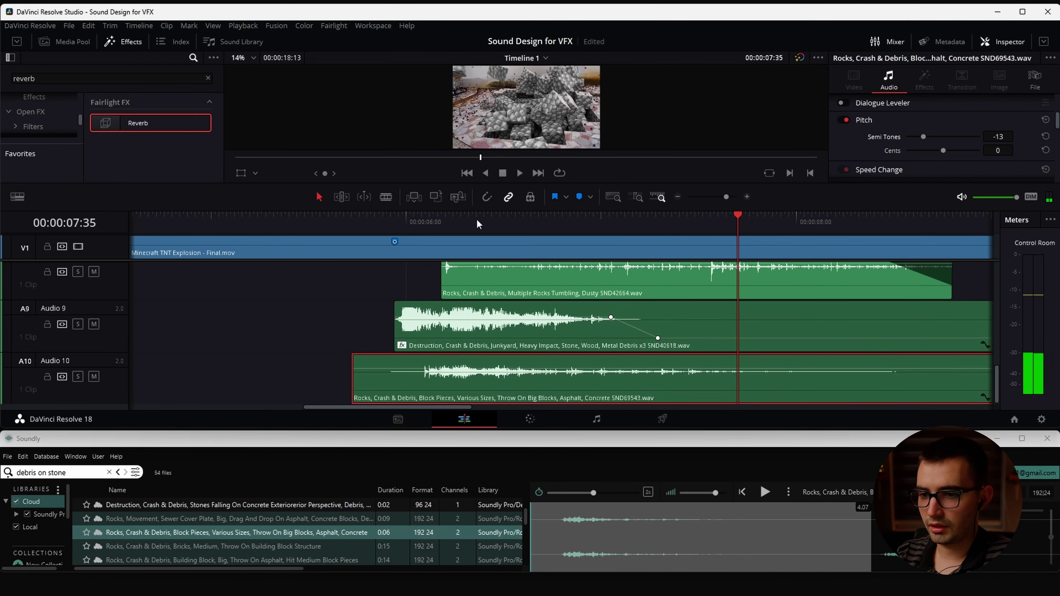
Shift the Audio 10 clip later to start just after 00:00:06:00 and play it with the other tracks
drag(358, 226, 334, 226)
key(space)
key(space)
drag(520, 386, 605, 386)
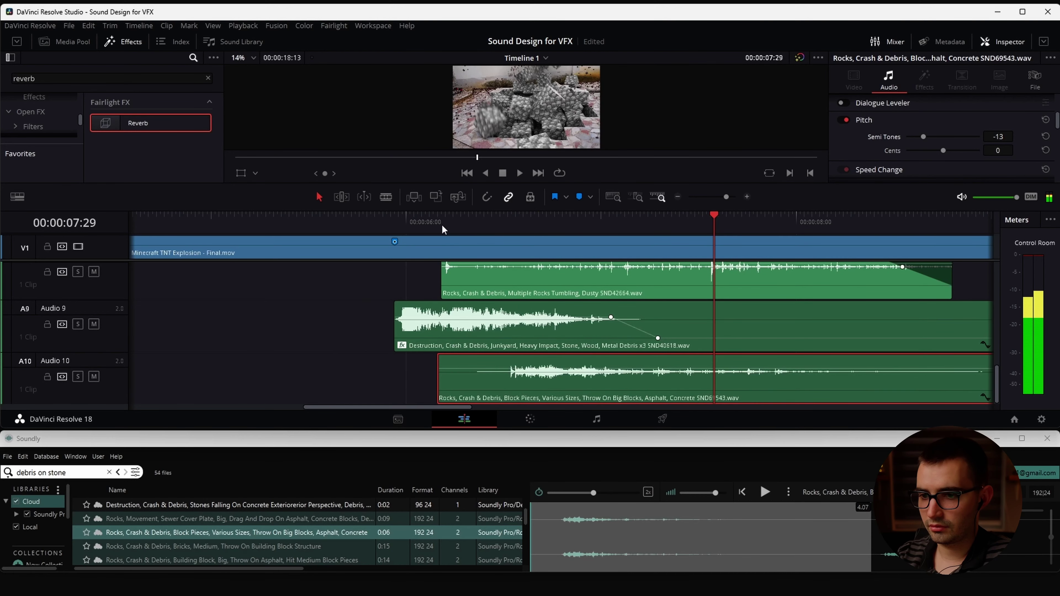
click(443, 229)
key(space)
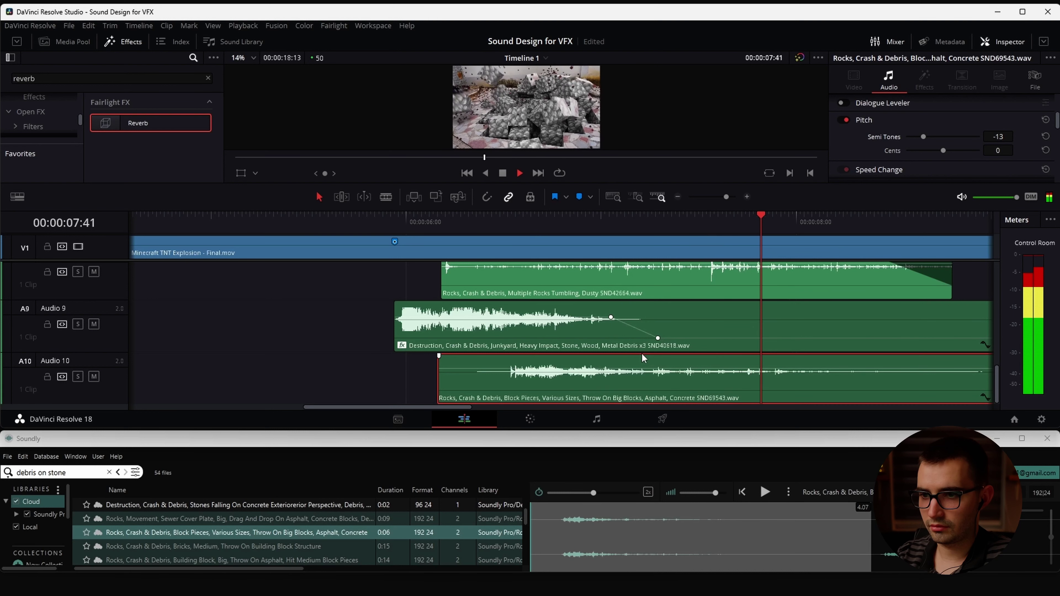
Cut the quiet tail off the Audio 10 clip and fade the remaining part in and out
key(space)
click(825, 380)
key(Delete)
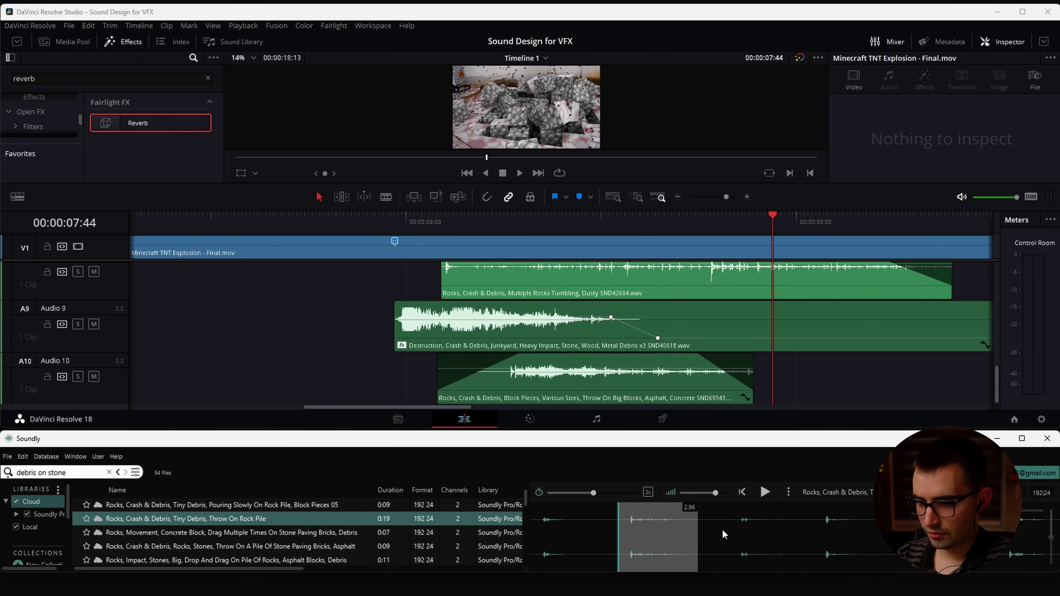
Place 4.37 seconds of Tiny Debris, Throw On Rock Pile on Audio 11, trimmed with a short fade-in to start before 00:00:07:00, and listen
drag(683, 539, 738, 540)
drag(665, 548, 411, 383)
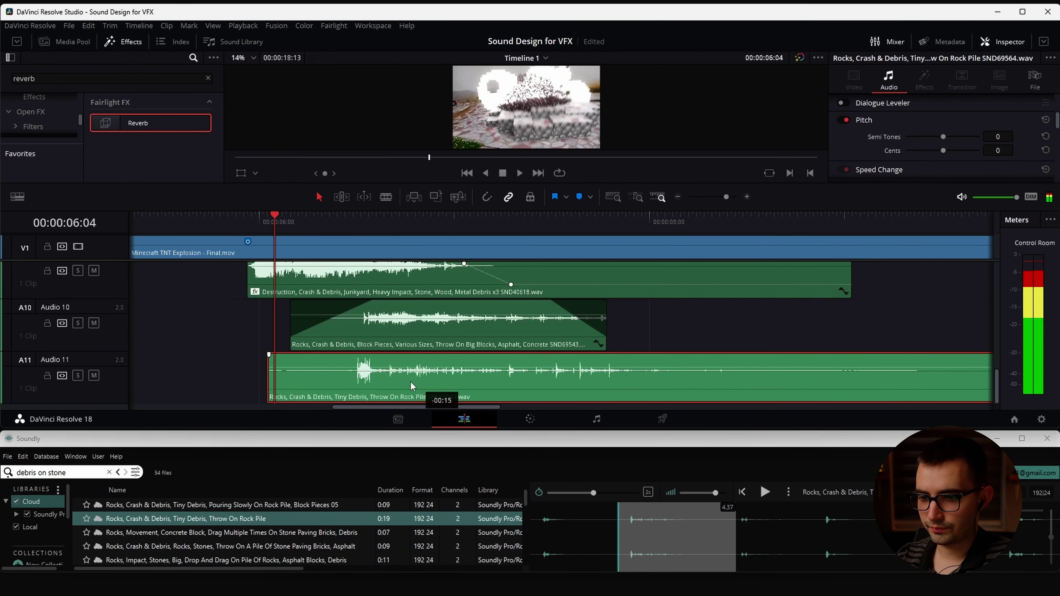
drag(255, 361, 389, 388)
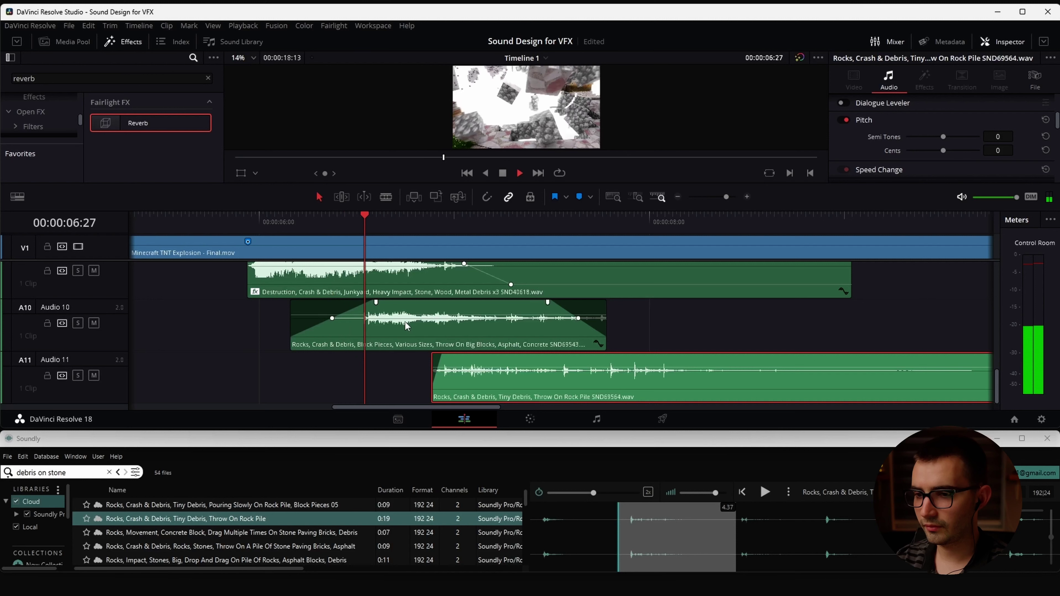
key(space)
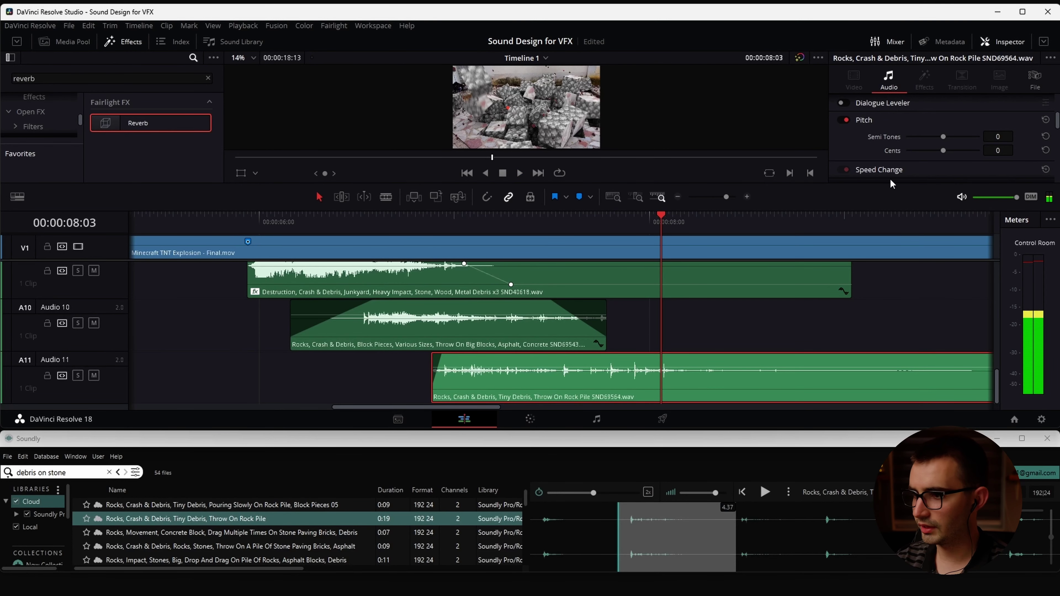
Lower the Audio 11 clip's pitch to -9 semitones and play back the explosion and falling debris in a larger viewer
drag(944, 136, 929, 137)
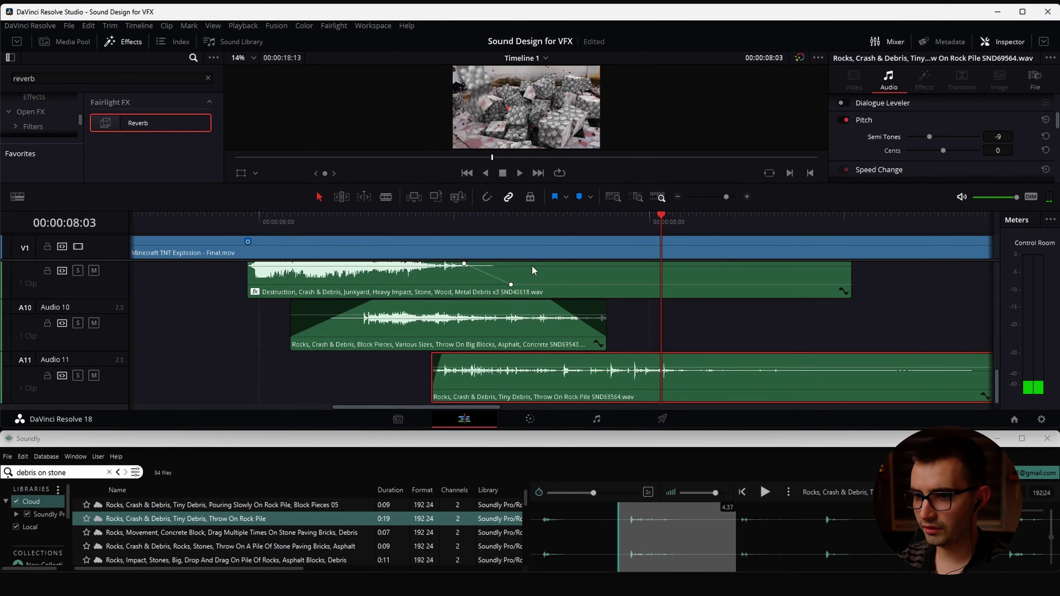
drag(455, 221, 167, 225)
key(space)
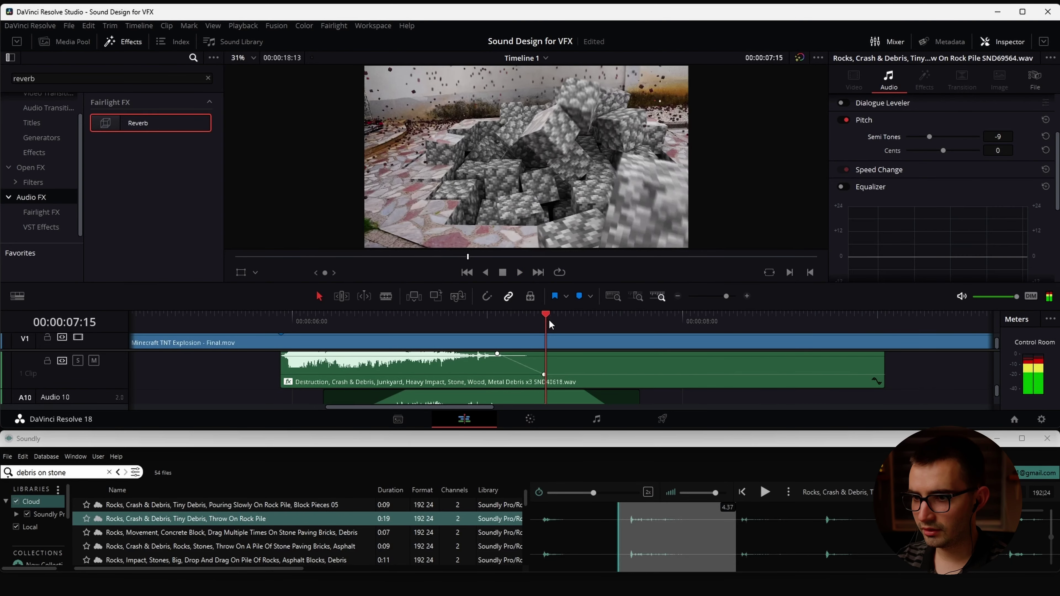
mouse_move(549, 319)
mouse_down()
mouse_move(607, 320)
mouse_move(573, 333)
mouse_move(593, 334)
mouse_move(617, 316)
mouse_move(561, 319)
mouse_up()
key(space)
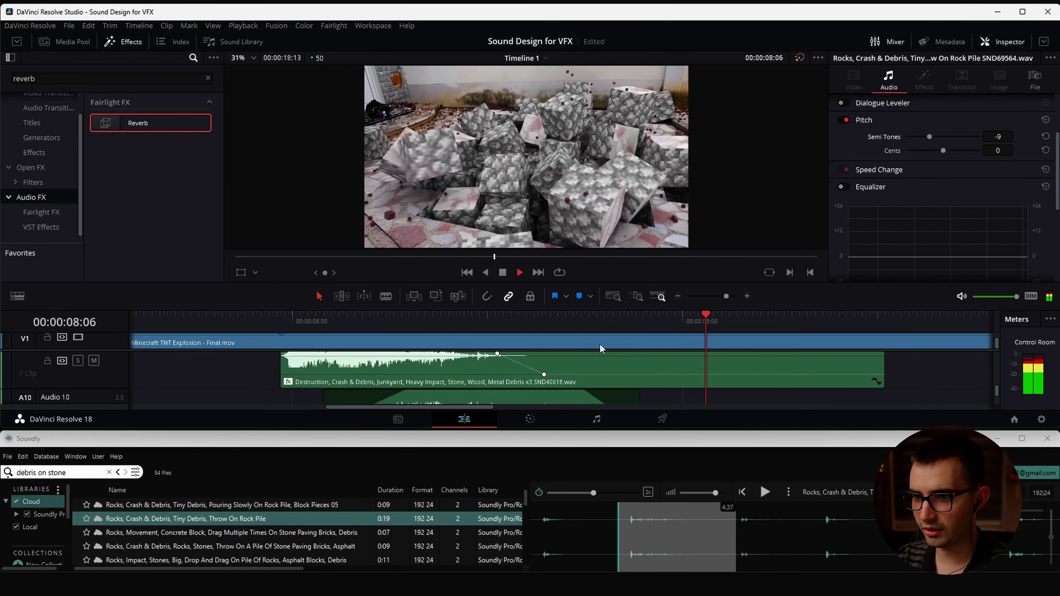
drag(710, 324, 628, 169)
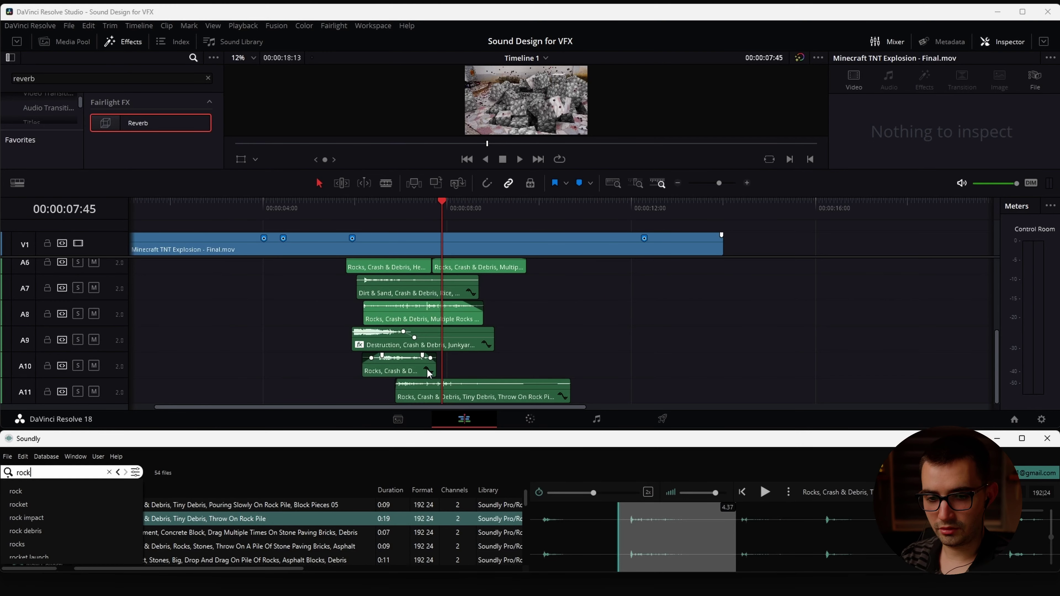
Search the Soundly library for "rocks falling" and audition the Stone, Brick, Debris, Variations, Small 01 and 03 sounds
text(s falling)
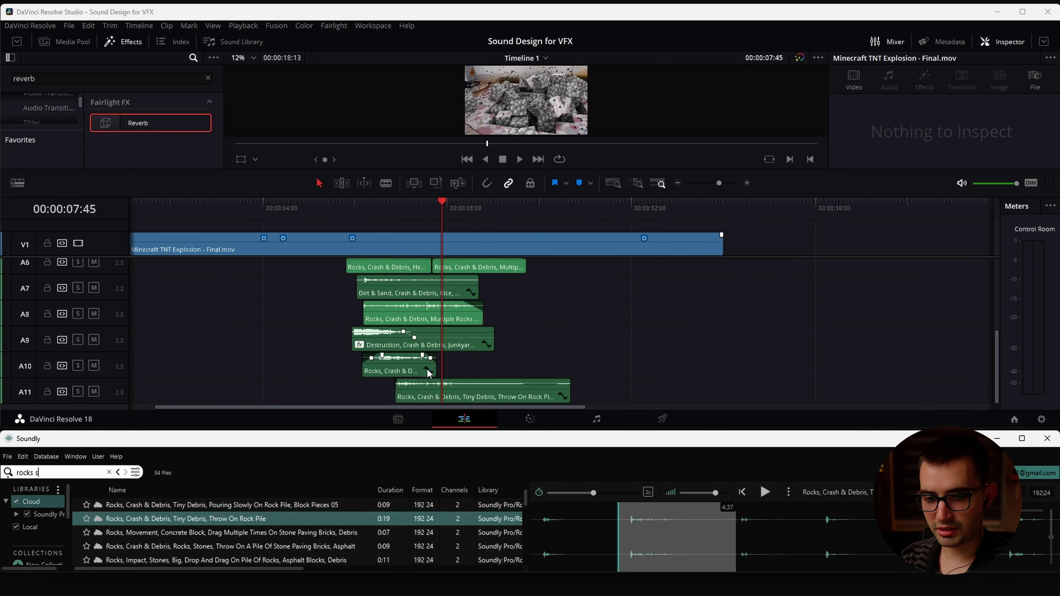
key(Return)
click(195, 541)
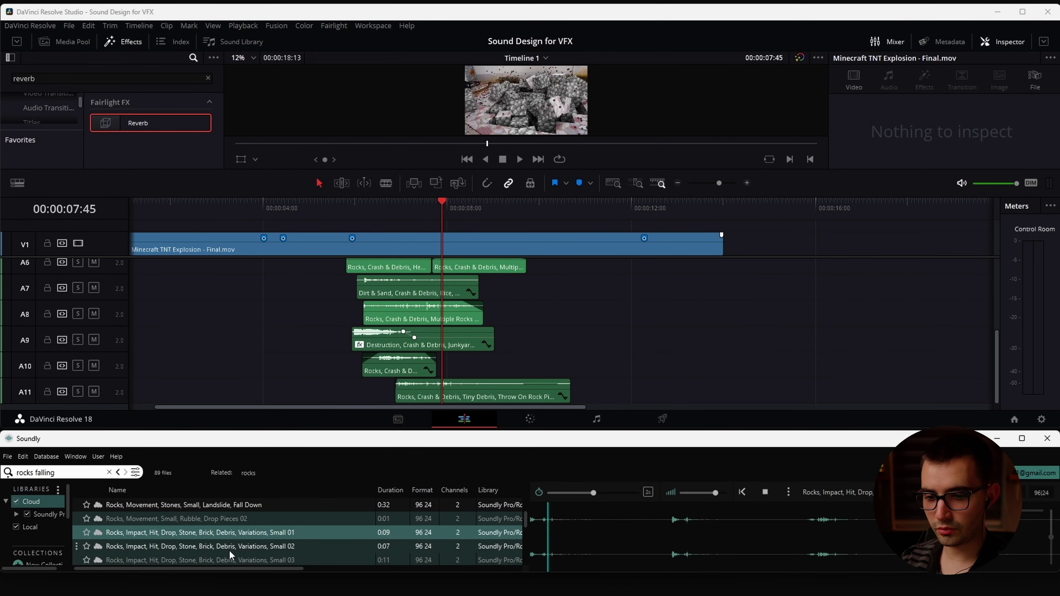
click(256, 559)
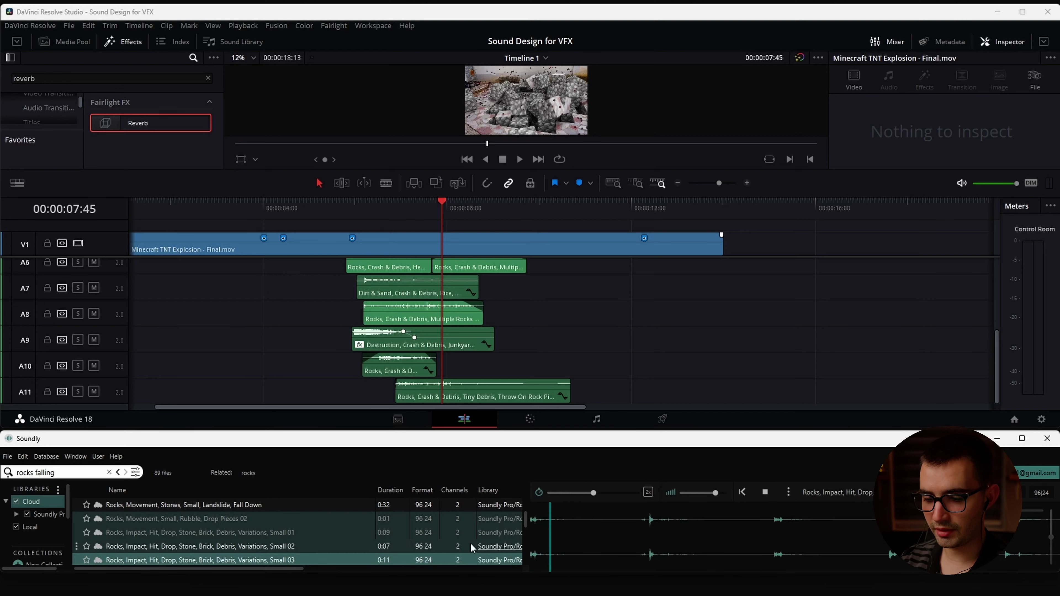
key(Up)
key(Up)
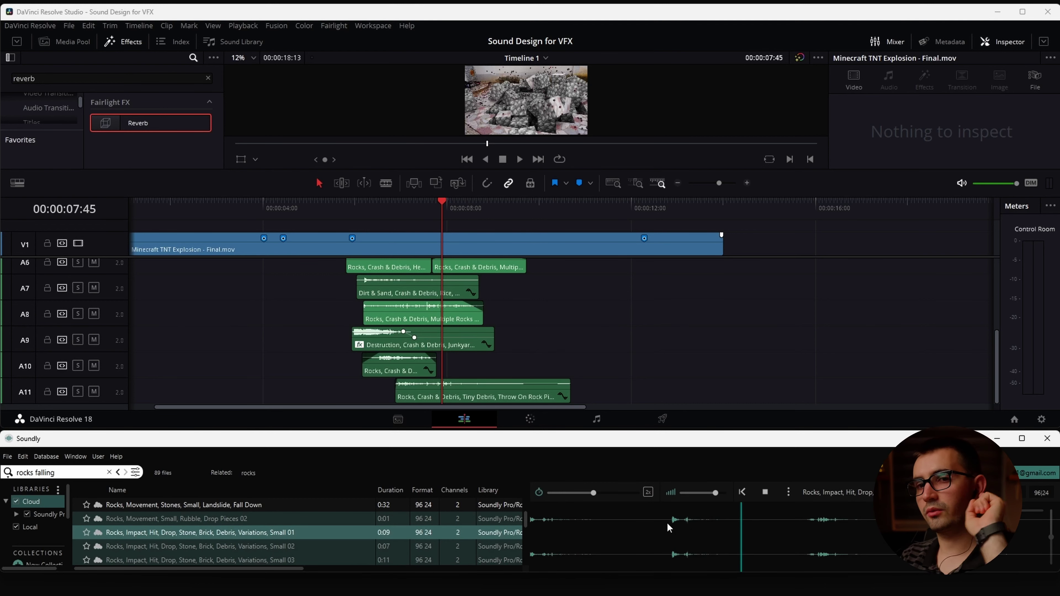
key(Up)
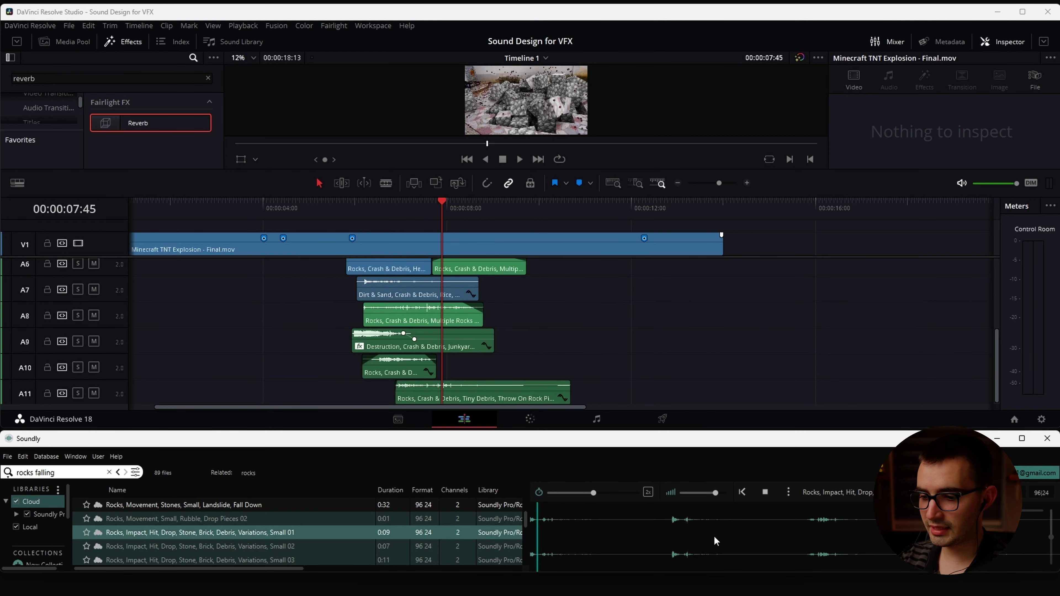
Place Stone, Brick, Debris, Variations, Small 01 in the timeline, split into four faded-out pieces stacked on Audio 12 to Audio 15
click(675, 531)
drag(704, 539, 593, 345)
click(667, 338)
click(667, 213)
key(ctrl+b)
drag(668, 213, 789, 237)
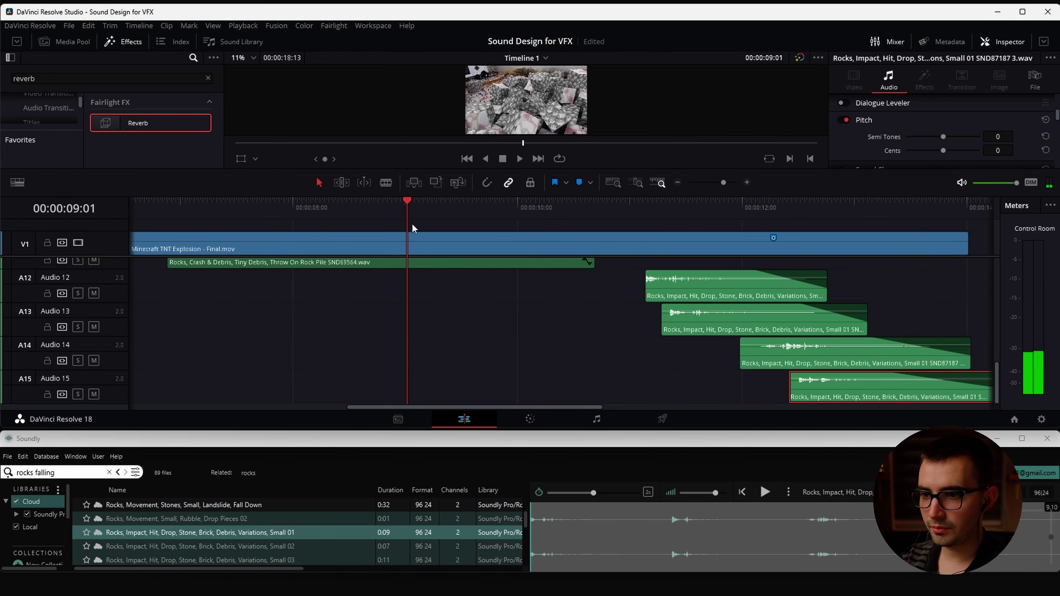
Move the Audio 12 clip to start at about 00:00:07:30 and the Audio 14 clip slightly before it, listening to the timing
scroll(514, 230, up, 5)
drag(514, 230, 409, 246)
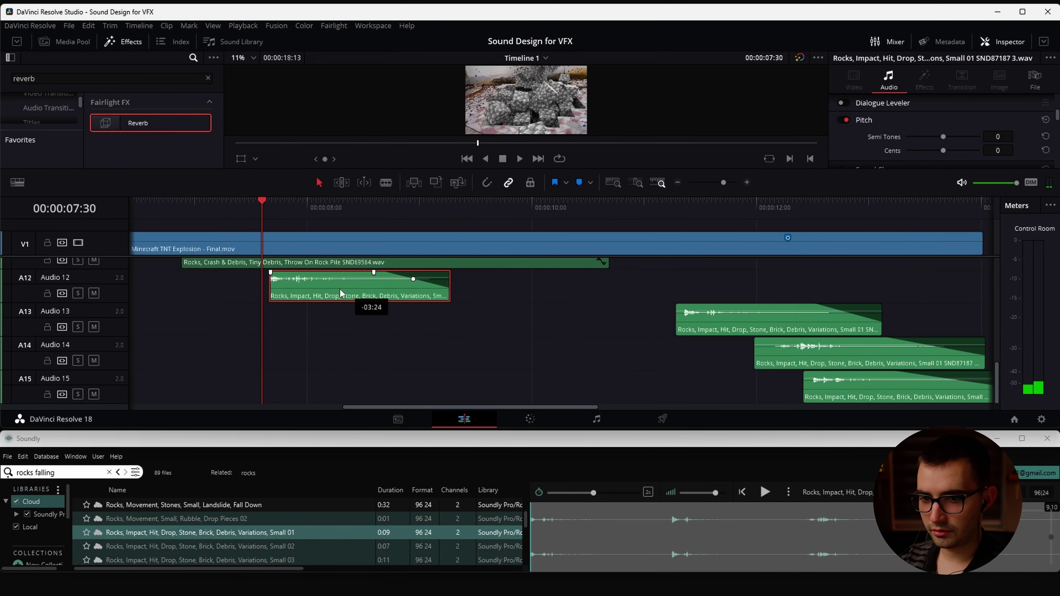
drag(346, 291, 336, 291)
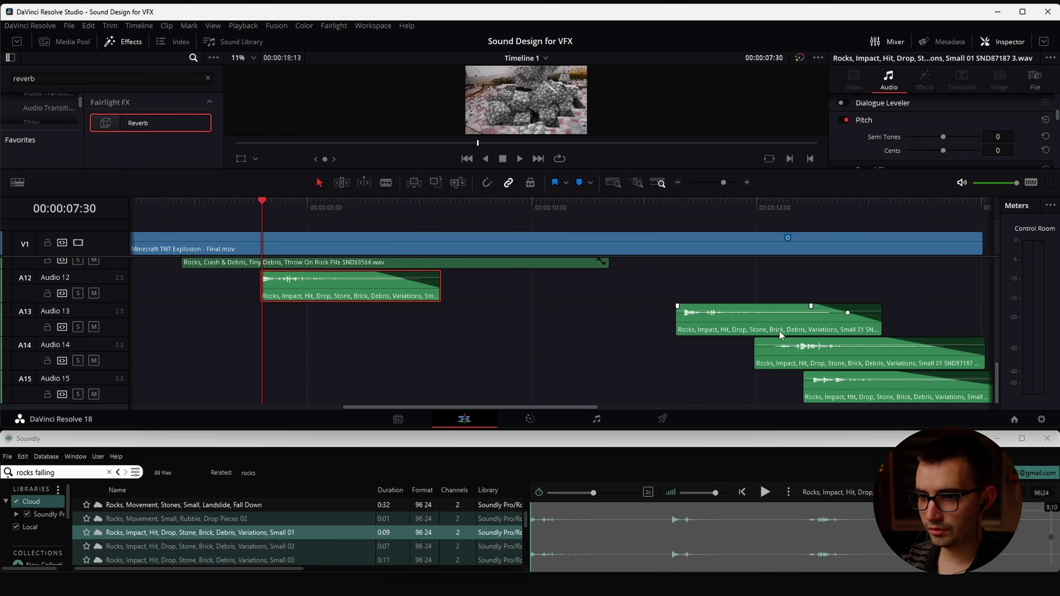
key(space)
drag(810, 355, 314, 360)
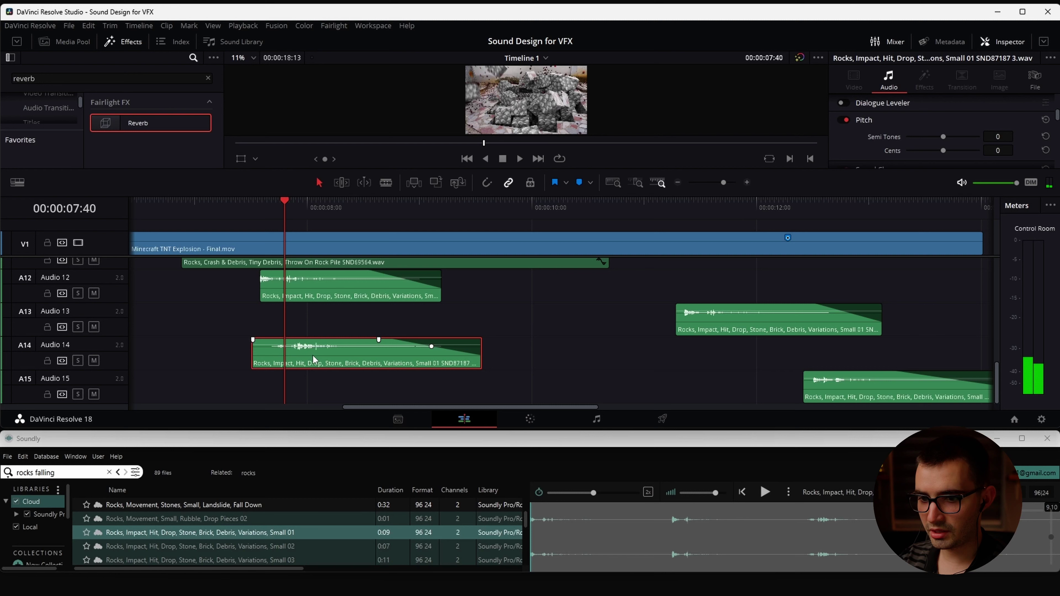
scroll(107, 367, up, 3)
scroll(283, 377, down, 3)
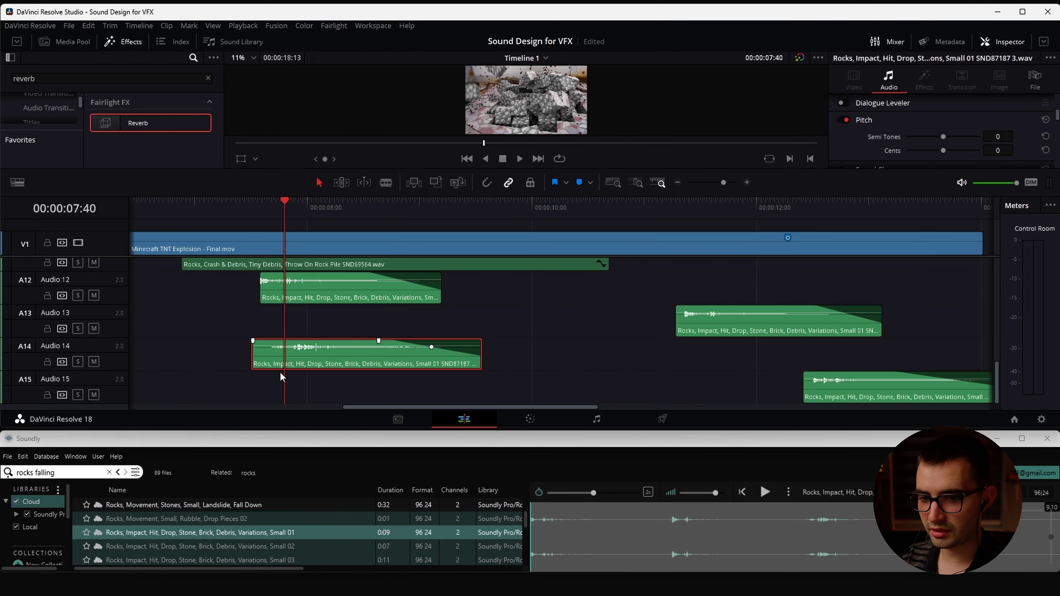
drag(286, 237, 316, 236)
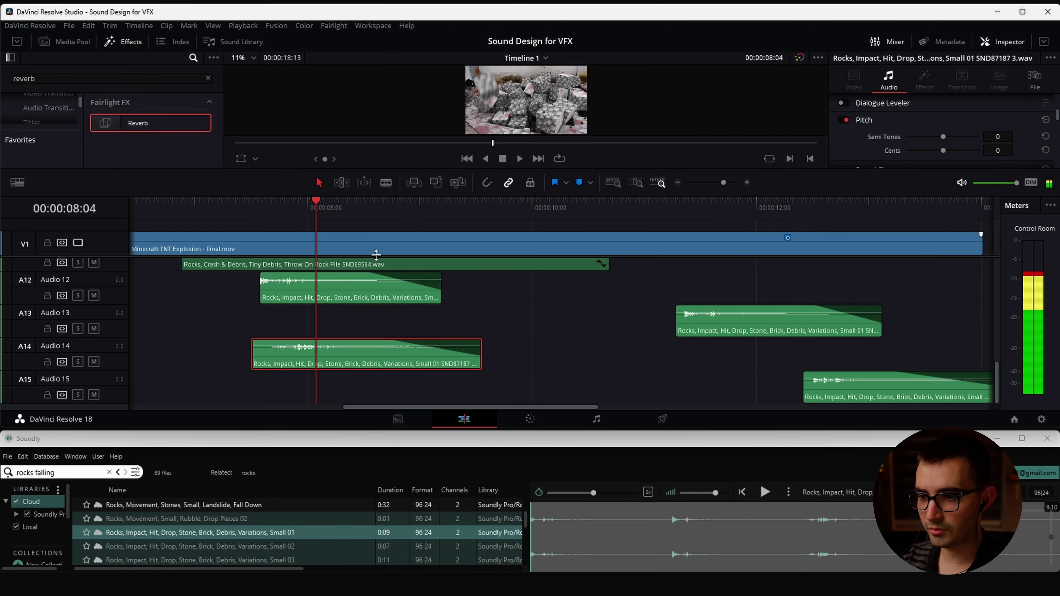
Move the Audio 15 clip to start at about 00:00:08:00 and the Audio 13 clip shortly after that
drag(888, 385, 375, 390)
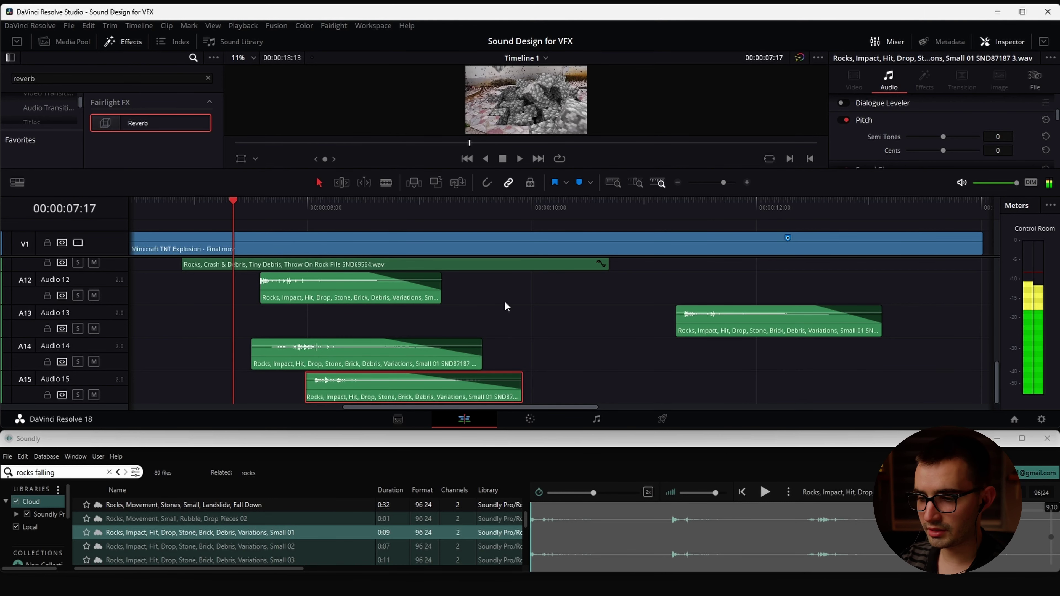
drag(769, 326, 412, 328)
click(322, 239)
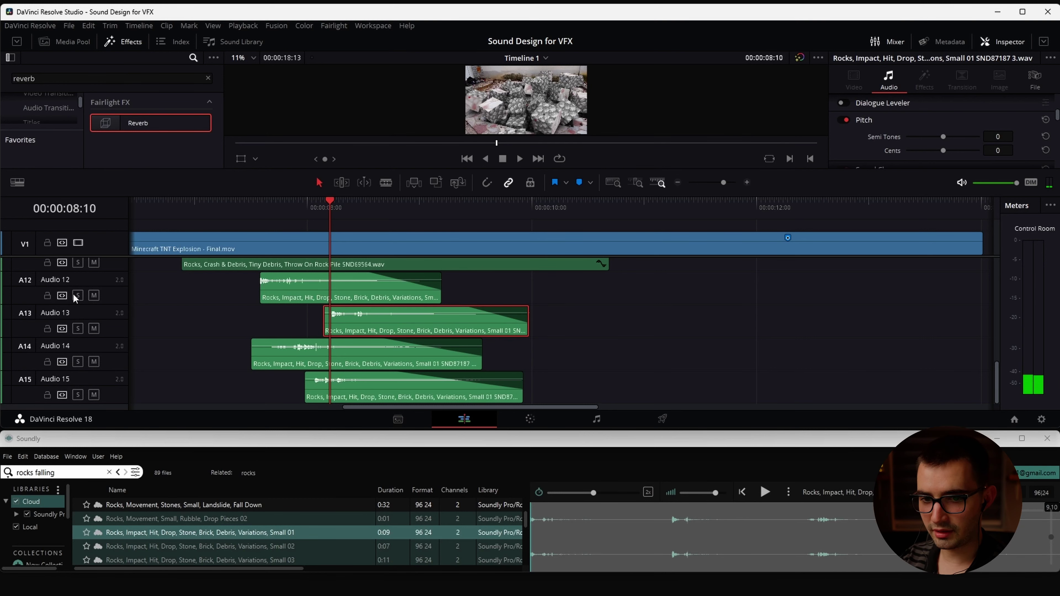
Solo Audio 12 to Audio 15 and play back the falling rocks in the full-screen viewer
key(space)
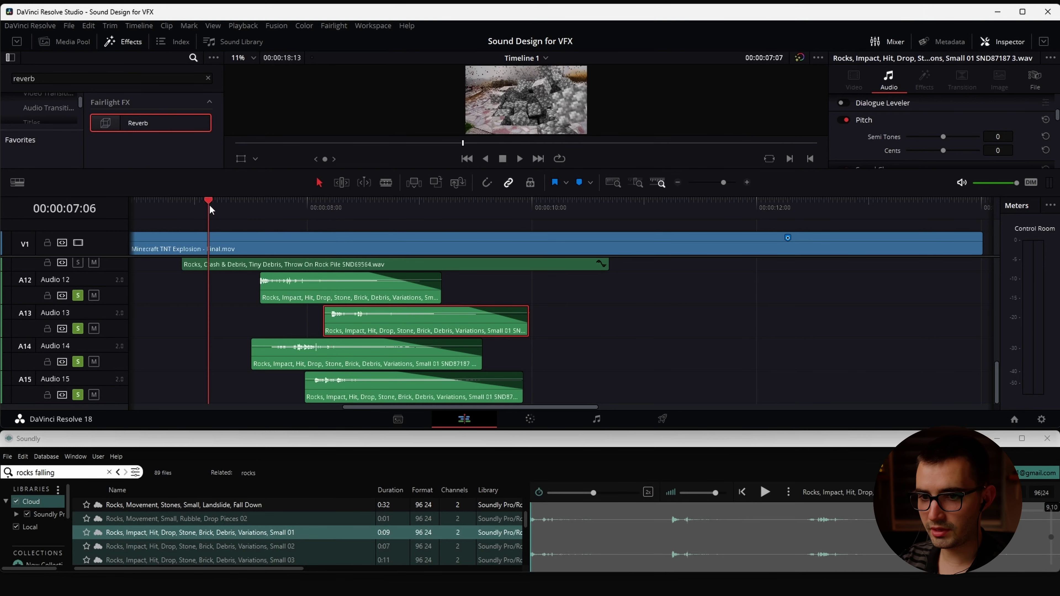
key(ctrl+f)
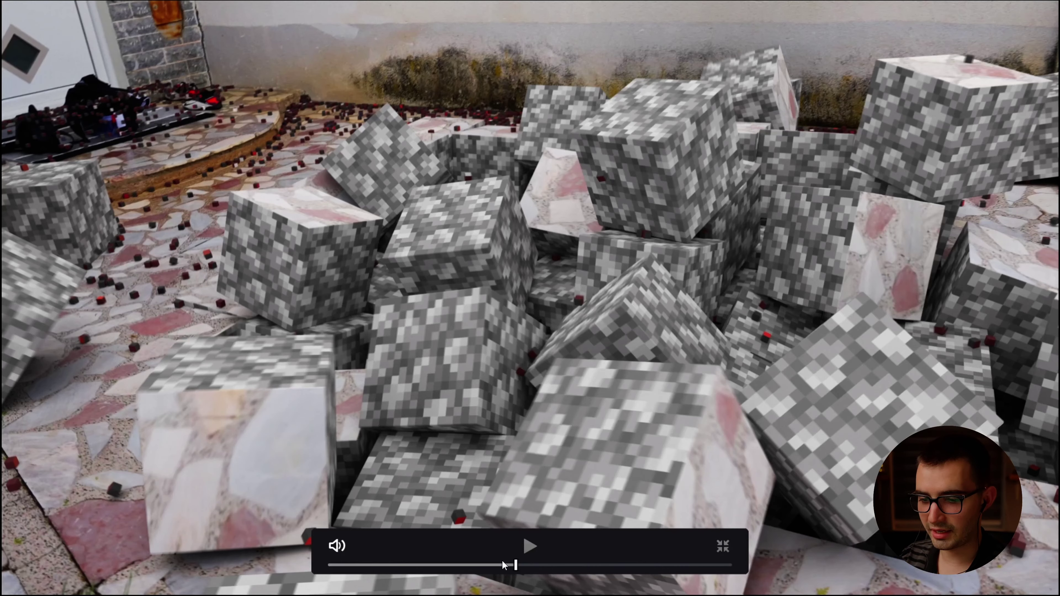
click(493, 566)
key(space)
key(space)
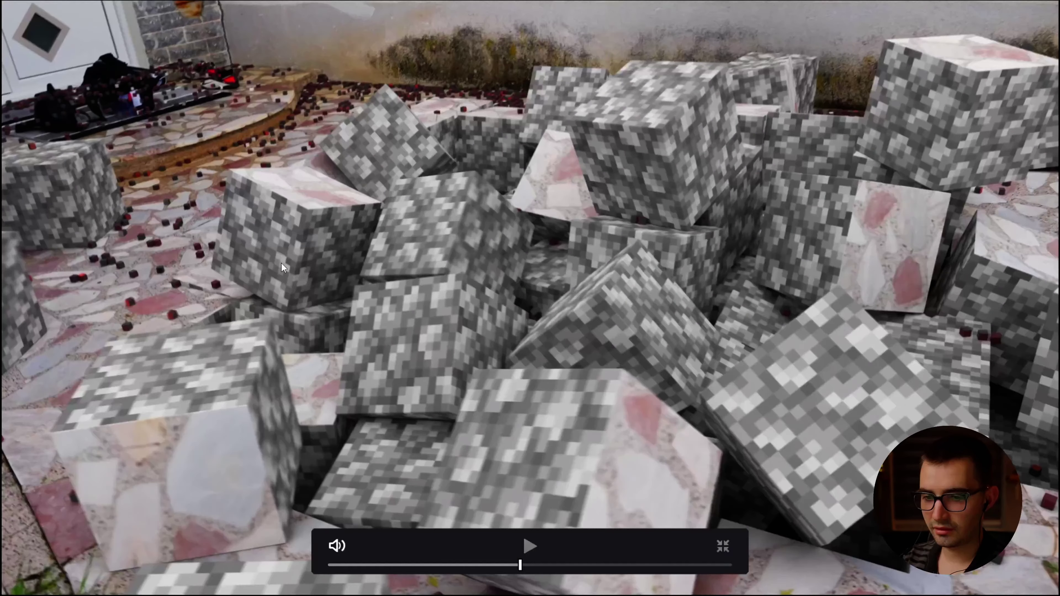
key(Escape)
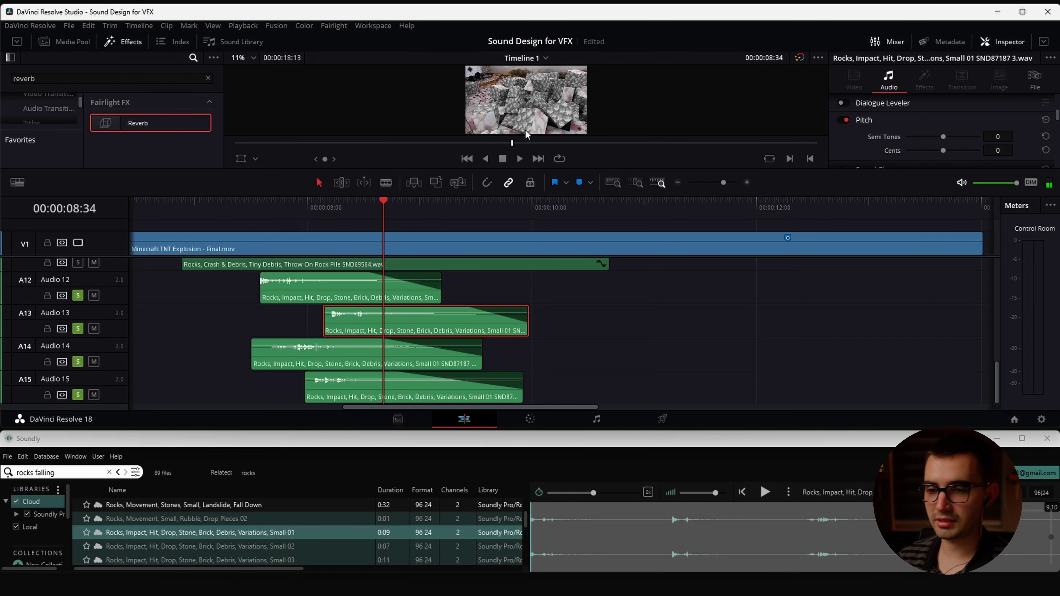
Duplicate the Audio 12 and Audio 13 clips earlier on their tracks, with the Audio 12 copy starting shortly before 00:00:06:00
drag(611, 283, 339, 334)
drag(407, 326, 155, 326)
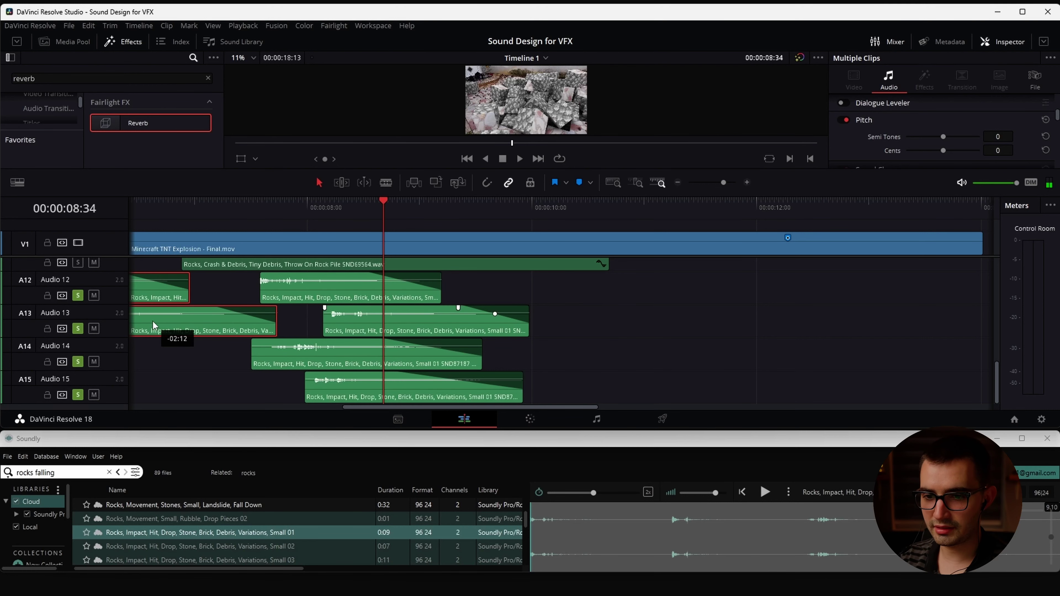
scroll(363, 325, left, 5)
click(403, 355)
drag(400, 321, 218, 319)
drag(288, 290, 345, 290)
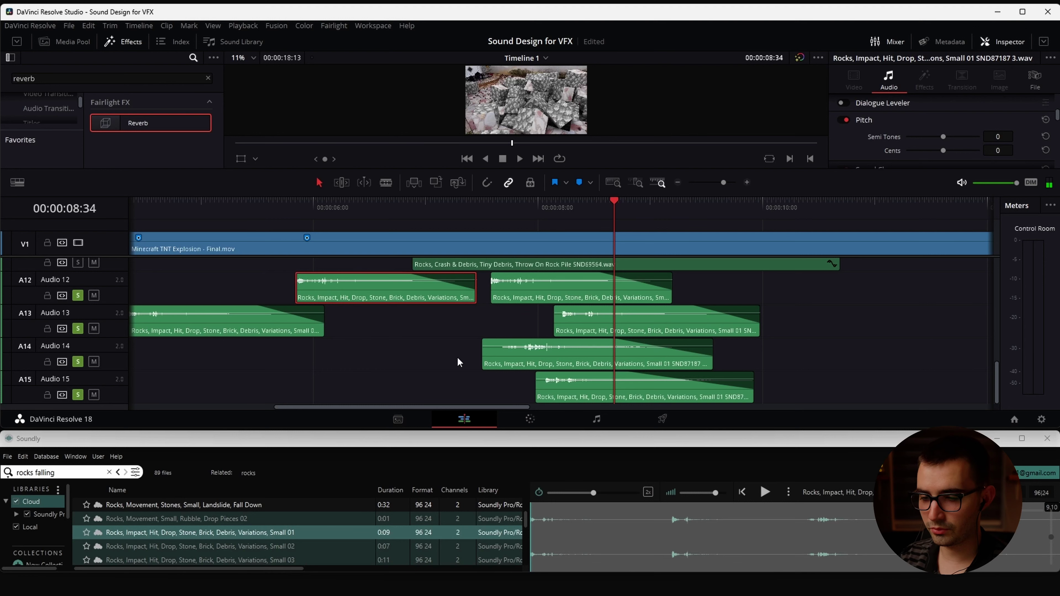
Duplicate the Audio 15 clip onto Audio 14, starting shortly after 00:00:03:00, and play the soloed tracks
drag(597, 382, 233, 384)
scroll(475, 348, left, 5)
drag(454, 386, 293, 354)
key(space)
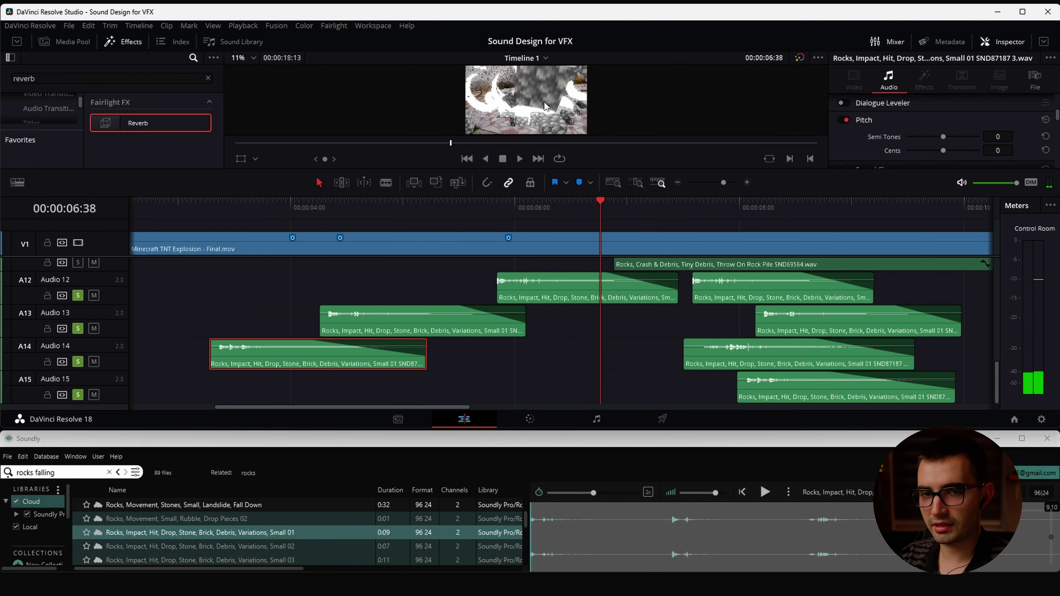
Move the Audio 12 copy onto a new Audio 16 track, starting just before 00:00:07:00, keeping the Audio 14 clips intact
drag(592, 204, 627, 216)
right_click(514, 338)
key(Escape)
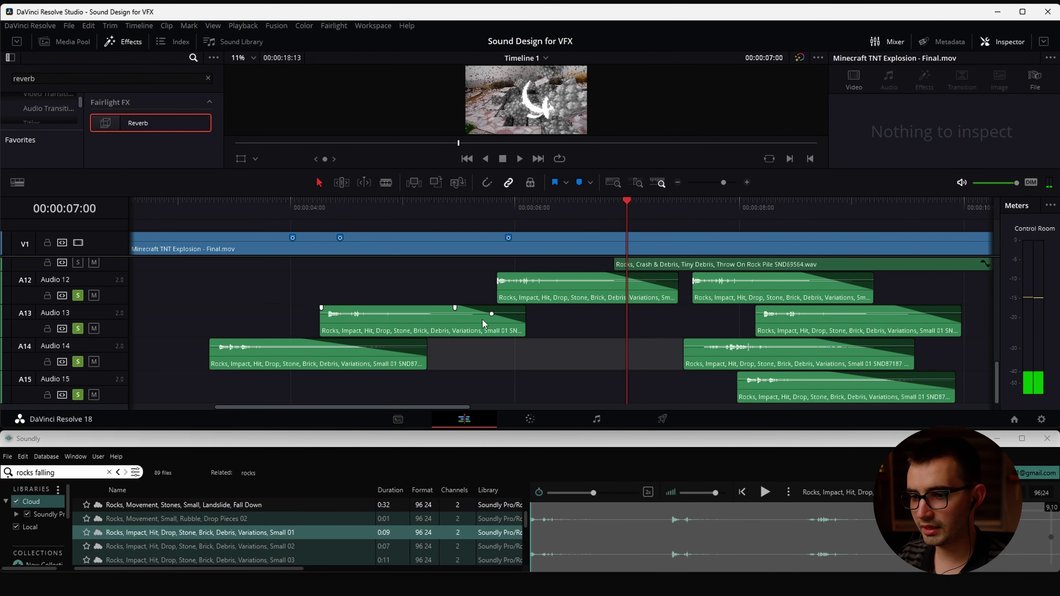
drag(546, 286, 594, 366)
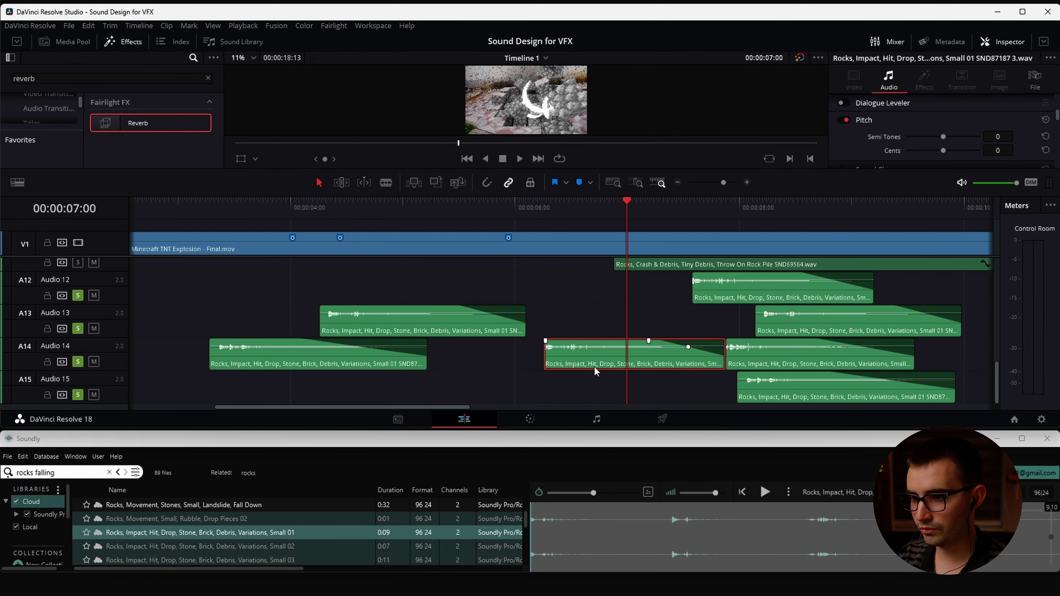
drag(670, 334, 597, 406)
key(ctrl+z)
Move the Audio 13 copy right before the other Audio 13 clip and the Audio 14 copy onto new Audio 17 just after 00:00:07:00, then listen
drag(434, 209, 482, 233)
drag(348, 295, 510, 295)
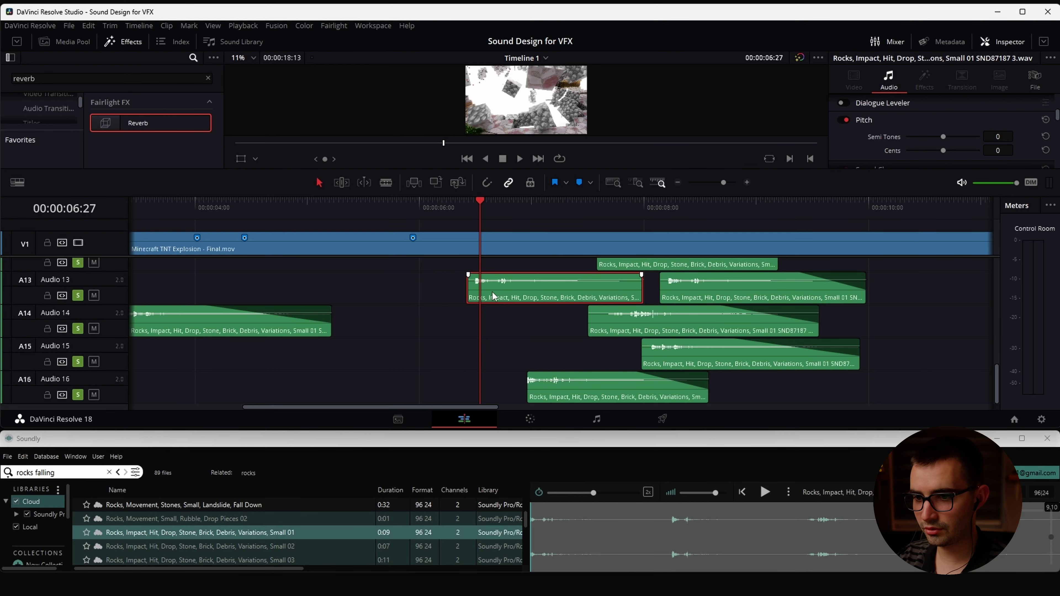
drag(232, 337, 631, 396)
key(space)
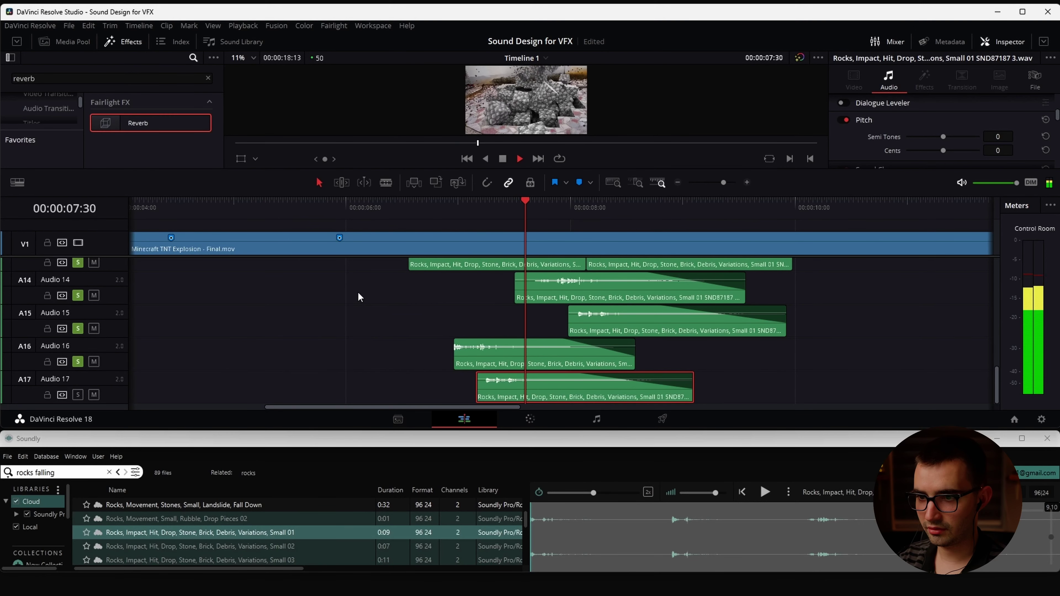
Shift the Audio 17 clip later to start at about 00:00:09:20 and play the soloed rock layers from about 00:00:06:24
key(space)
scroll(638, 335, right, 3)
drag(422, 398, 673, 397)
click(229, 206)
scroll(334, 317, up, 1)
scroll(368, 322, left, 1)
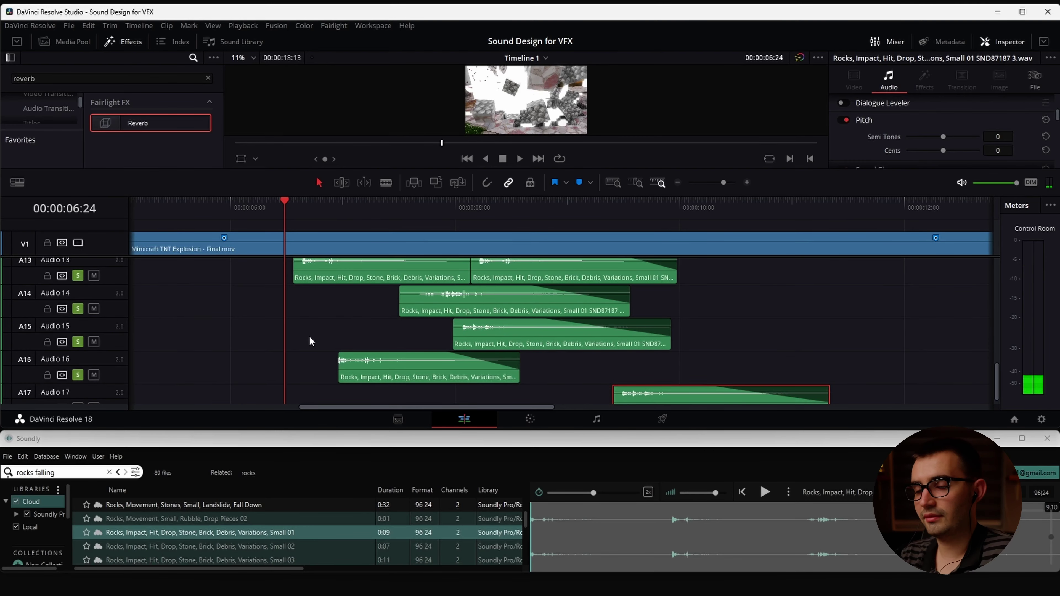
key(space)
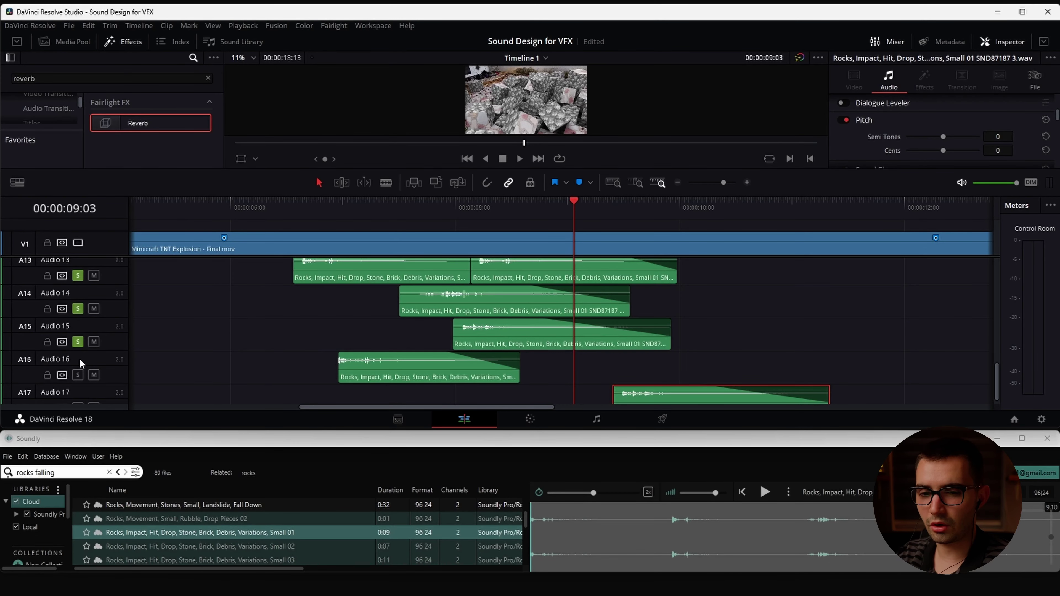
Turn off solo on Audio 12 to Audio 16 and play the full mix from just before the explosion
click(77, 309)
scroll(79, 313, up, 2)
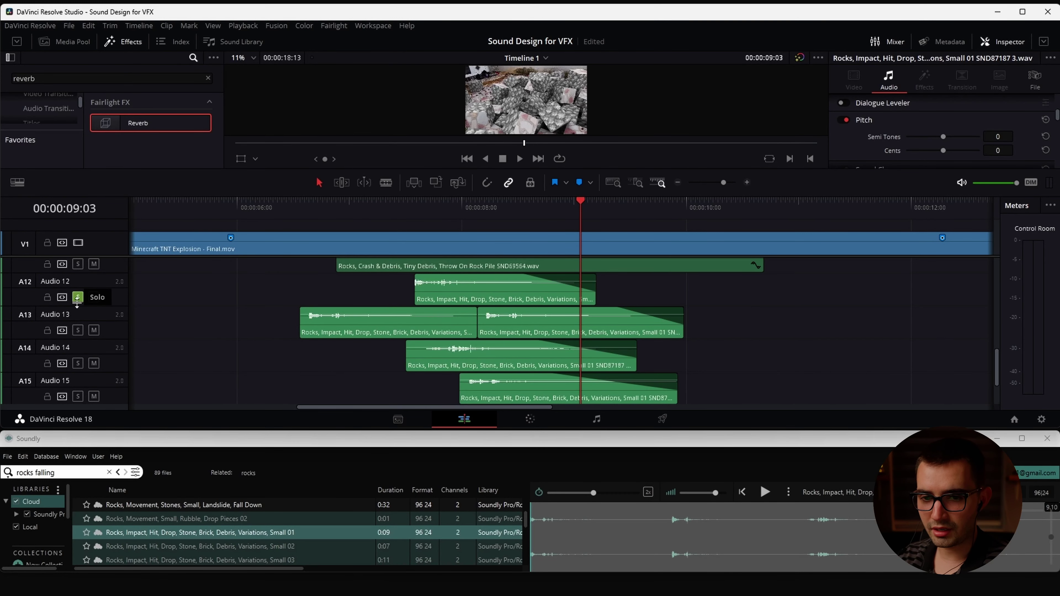
click(78, 297)
scroll(626, 334, down, 2)
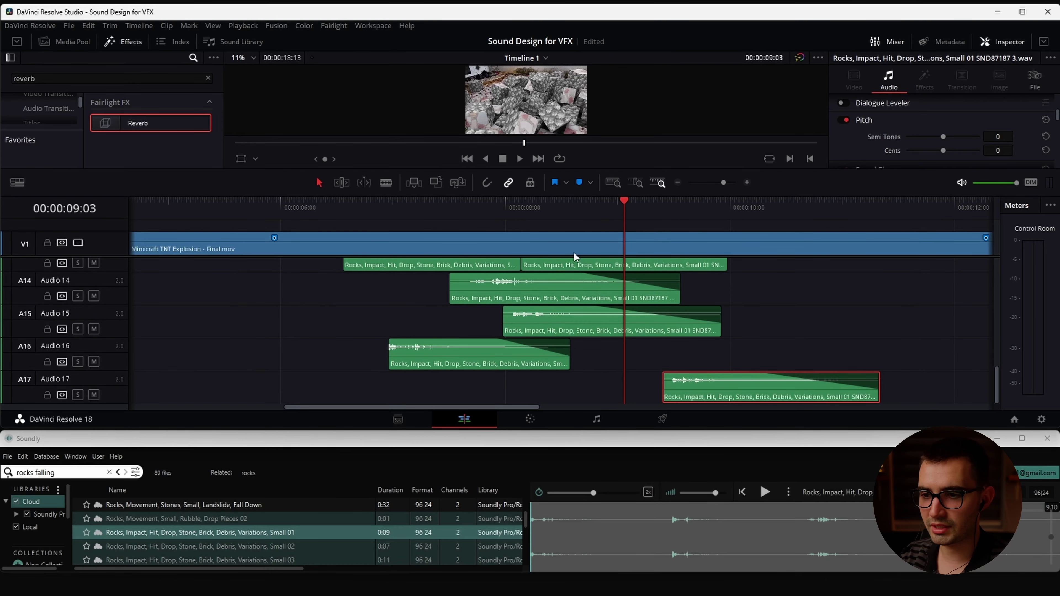
click(314, 205)
key(space)
click(258, 221)
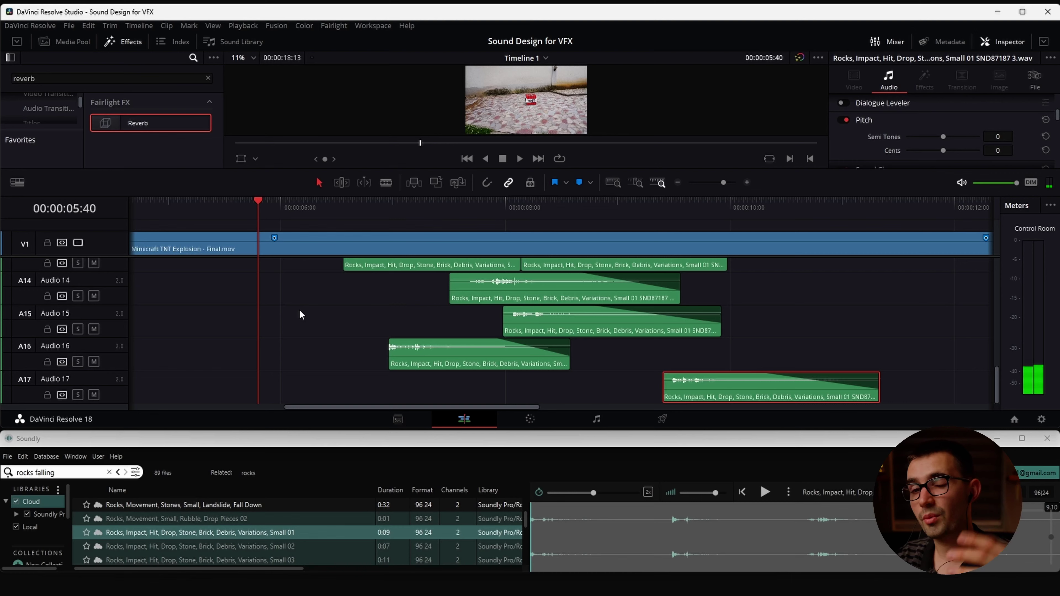
key(space)
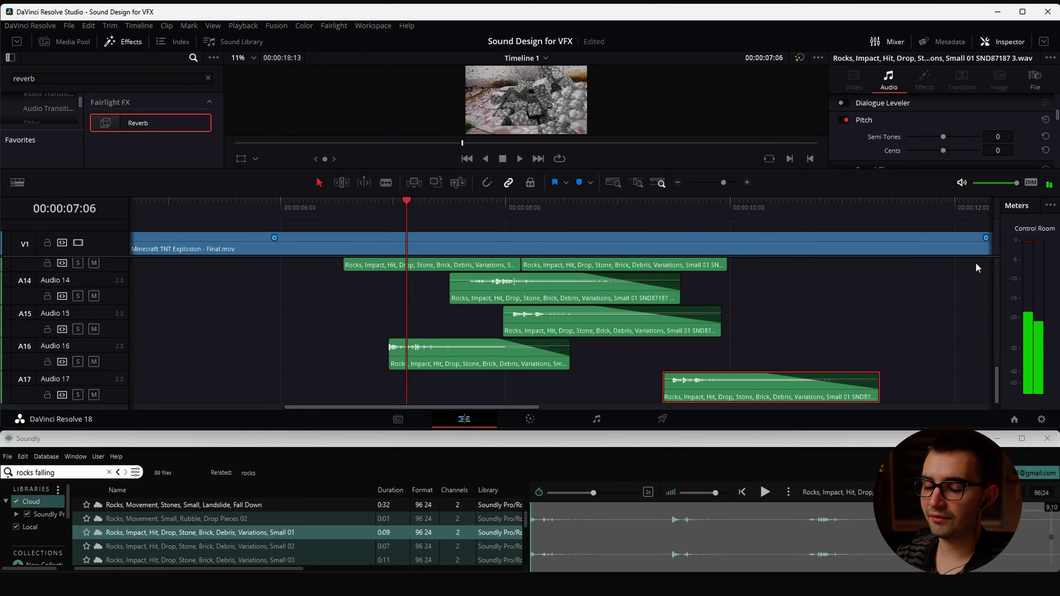
Review the debris and explosion layers from Audio 11 up to TNT Spawn and play the mix onward from 00:00:07:06
scroll(371, 377, up, 6)
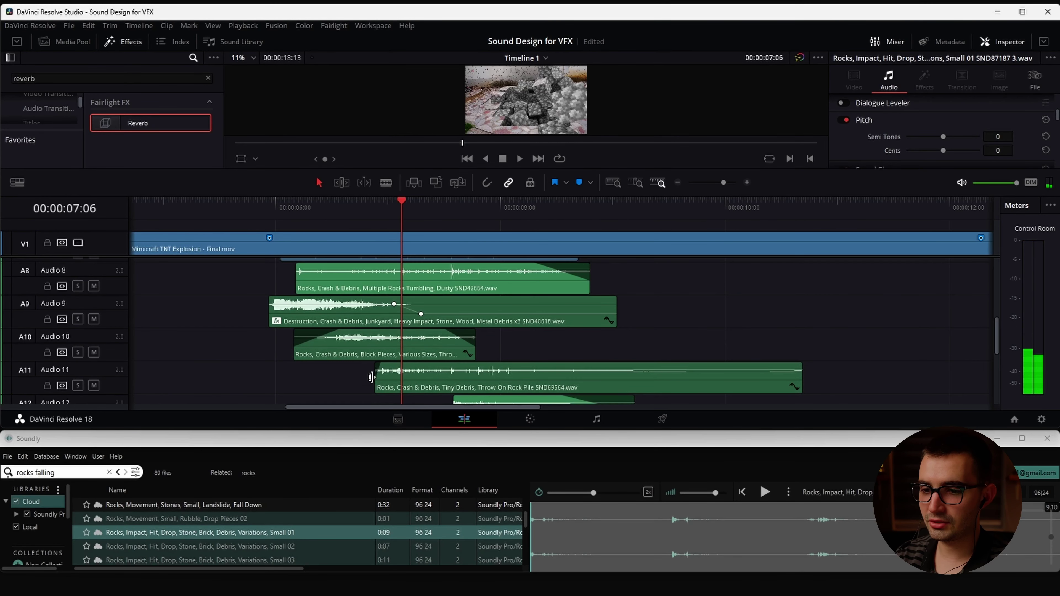
scroll(301, 306, up, 3)
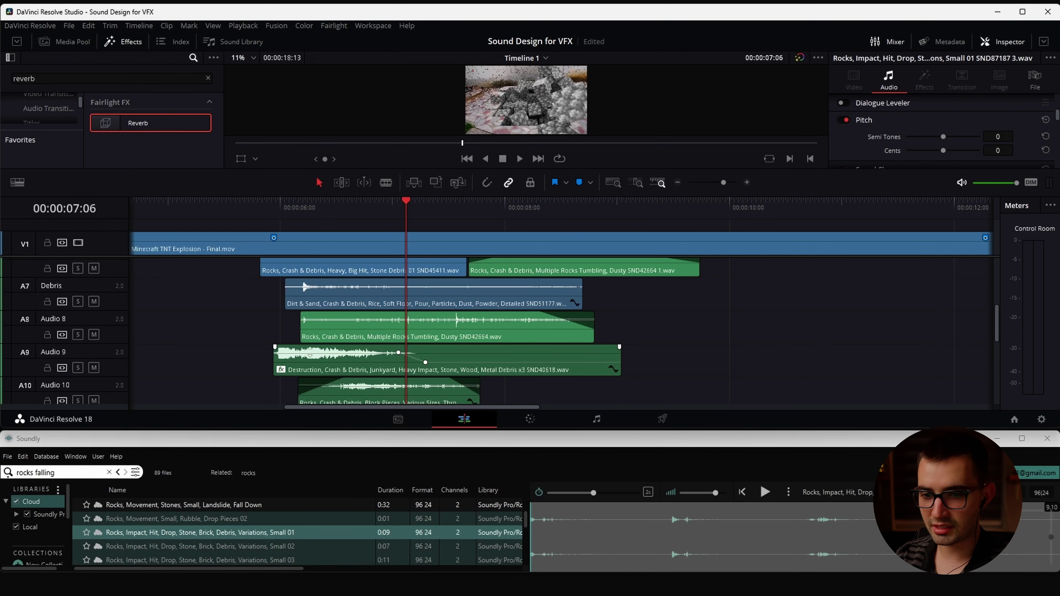
scroll(423, 342, up, 3)
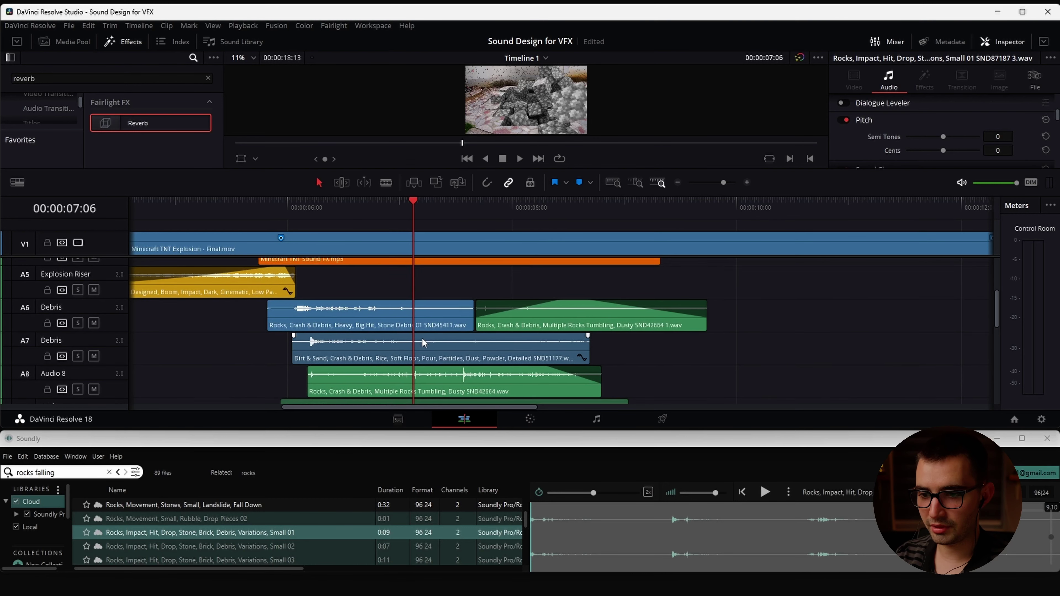
scroll(424, 342, up, 3)
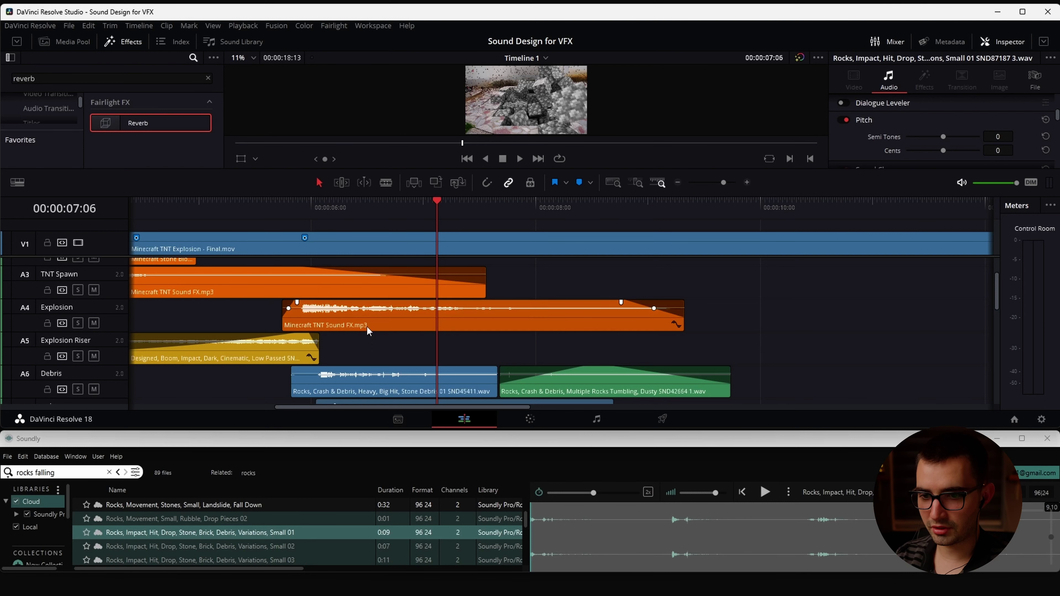
key(space)
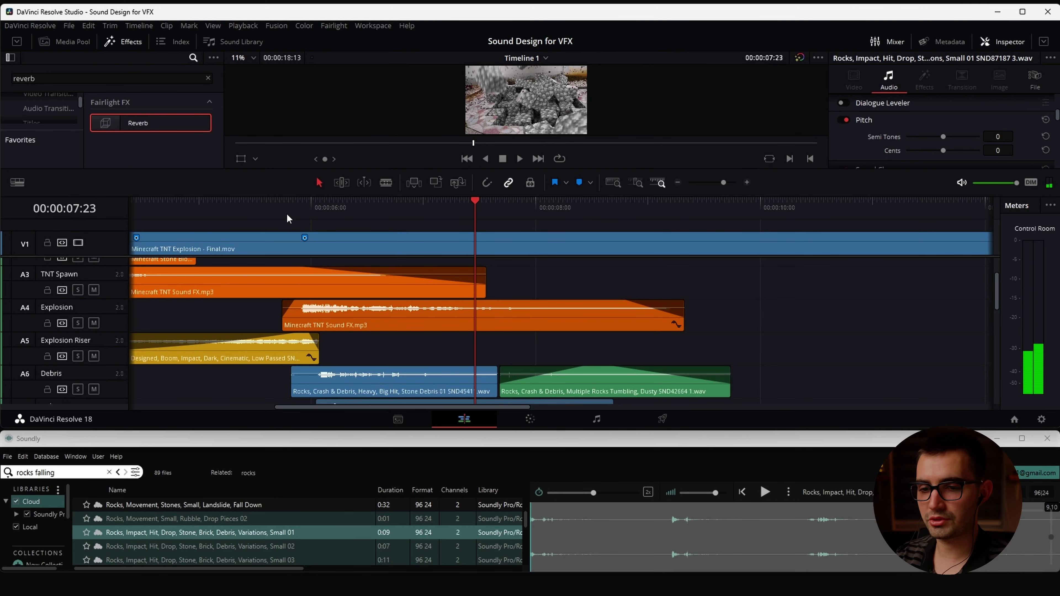
Solo Audio 8 and listen to its tumbling-rocks clip from about 00:00:06:34, then turn the solo off
key(space)
scroll(222, 364, down, 6)
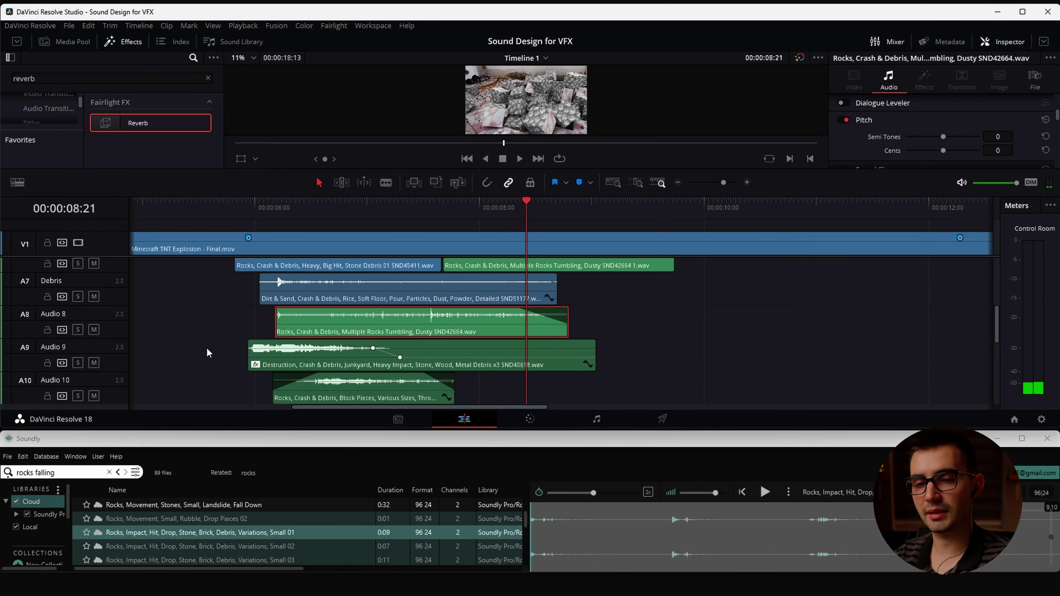
click(79, 330)
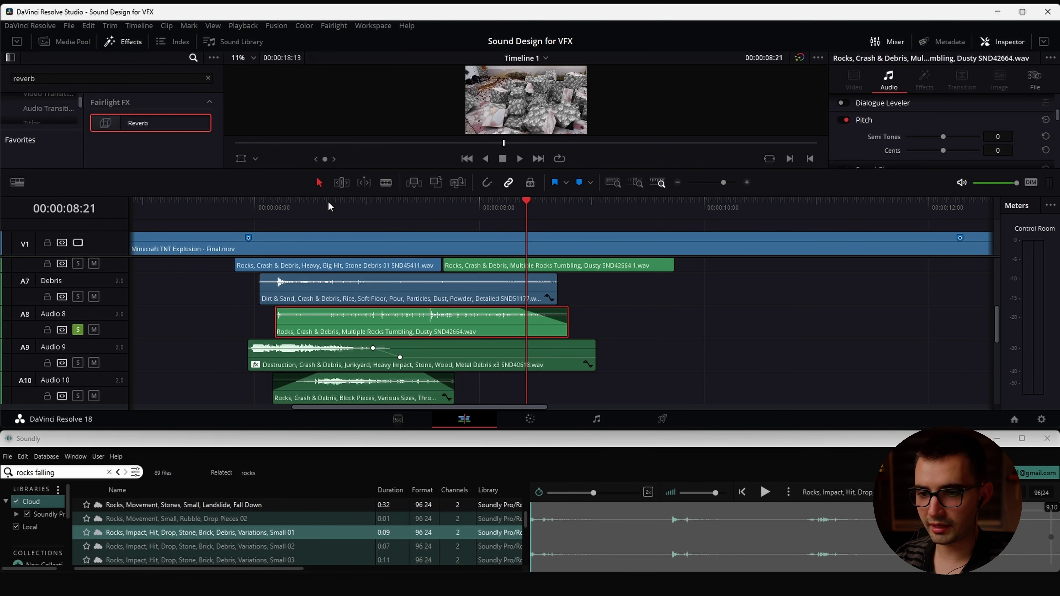
click(331, 207)
key(space)
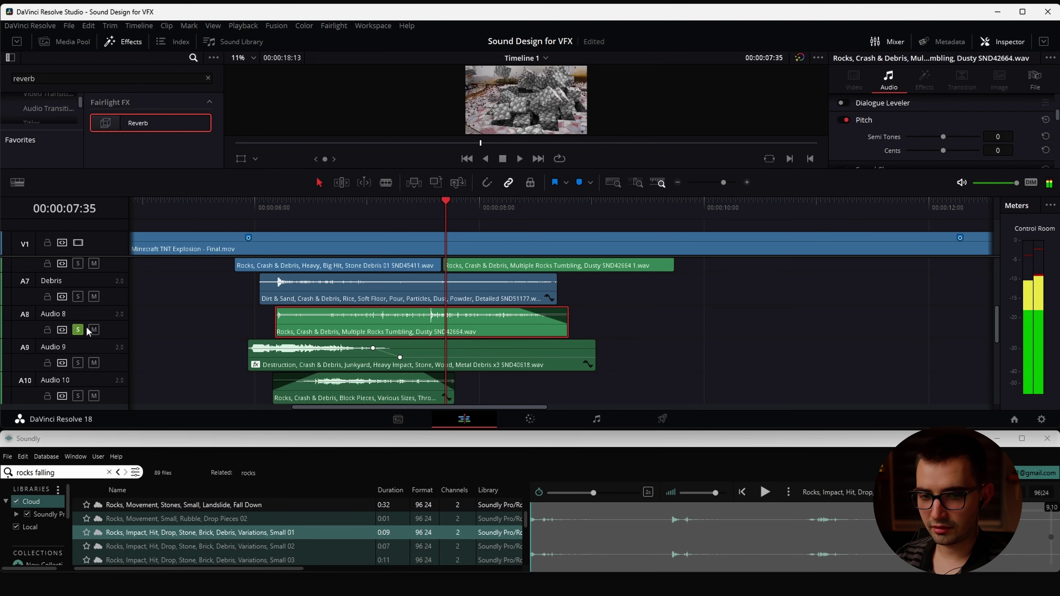
click(79, 330)
Solo Audio 11 and listen to the tiny debris clip from about 00:00:07:00
scroll(84, 334, down, 3)
click(82, 340)
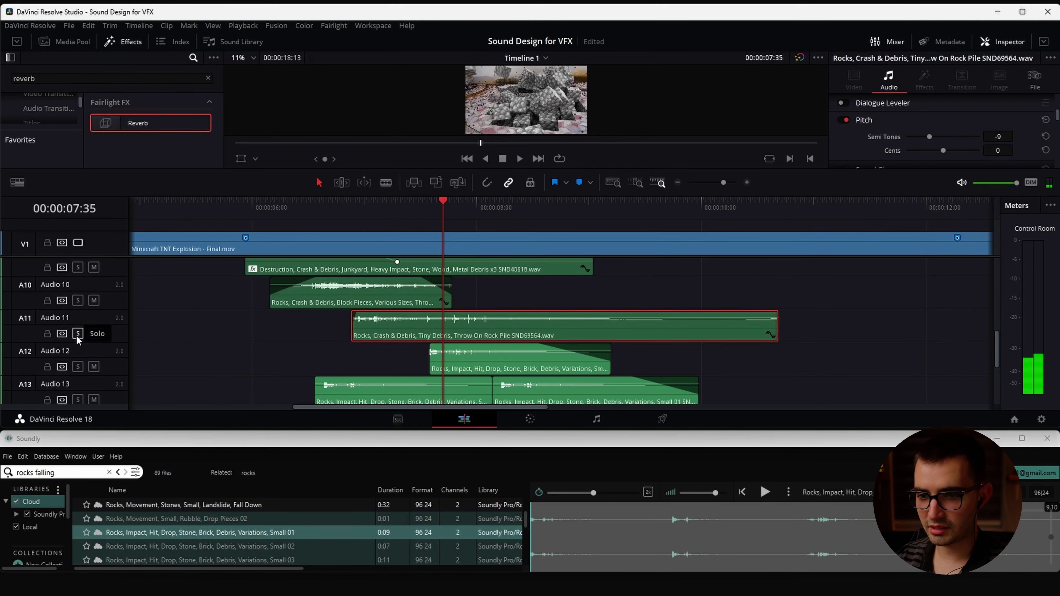
click(78, 340)
key(space)
click(369, 205)
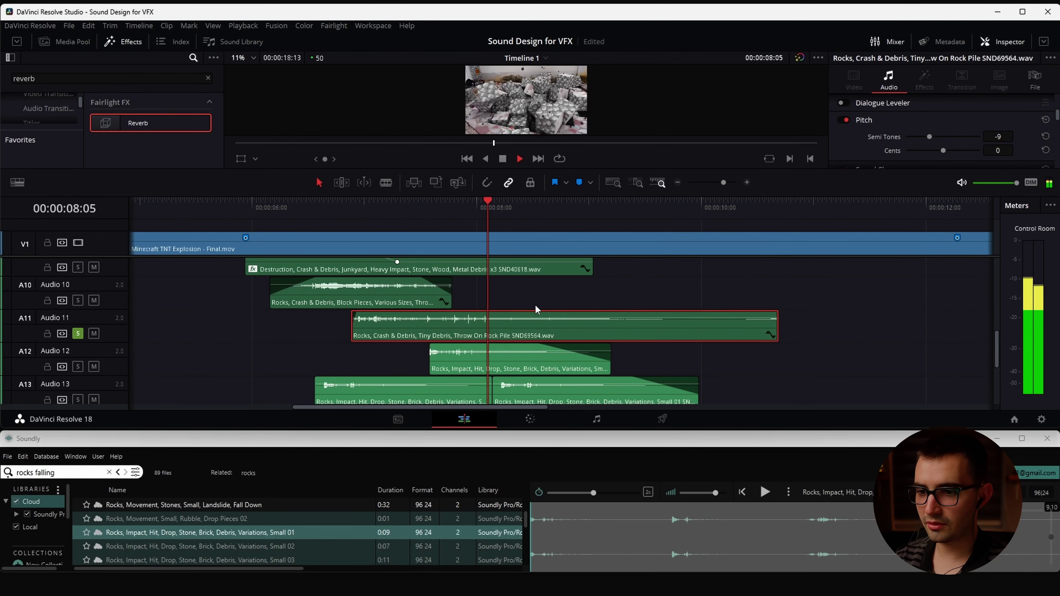
key(space)
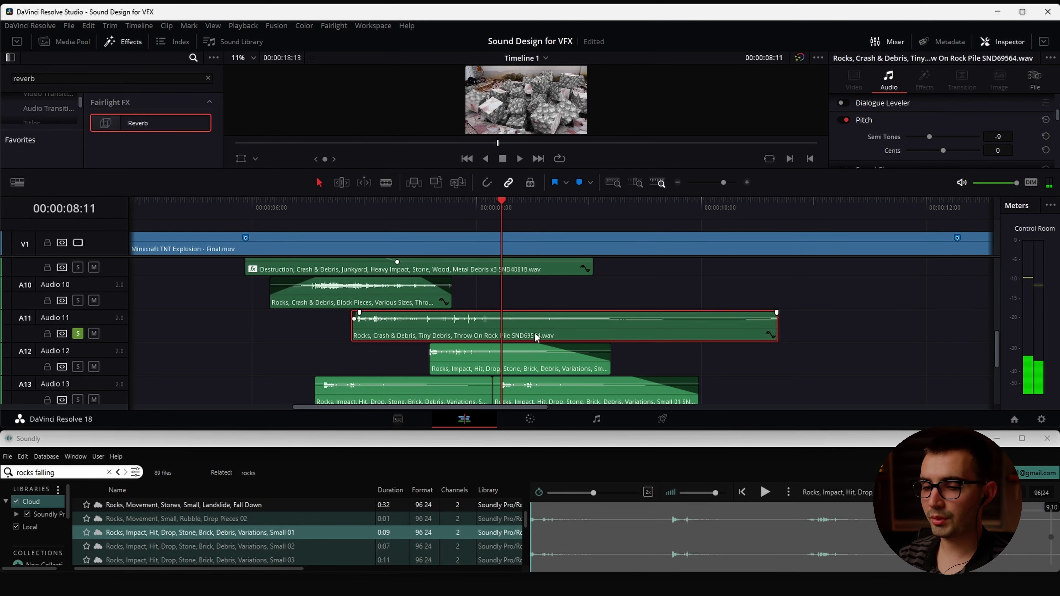
Slow the Audio 11 tiny debris clip to 68% with pitch correction, extend its end to about 00:00:12:30, and listen
key(r)
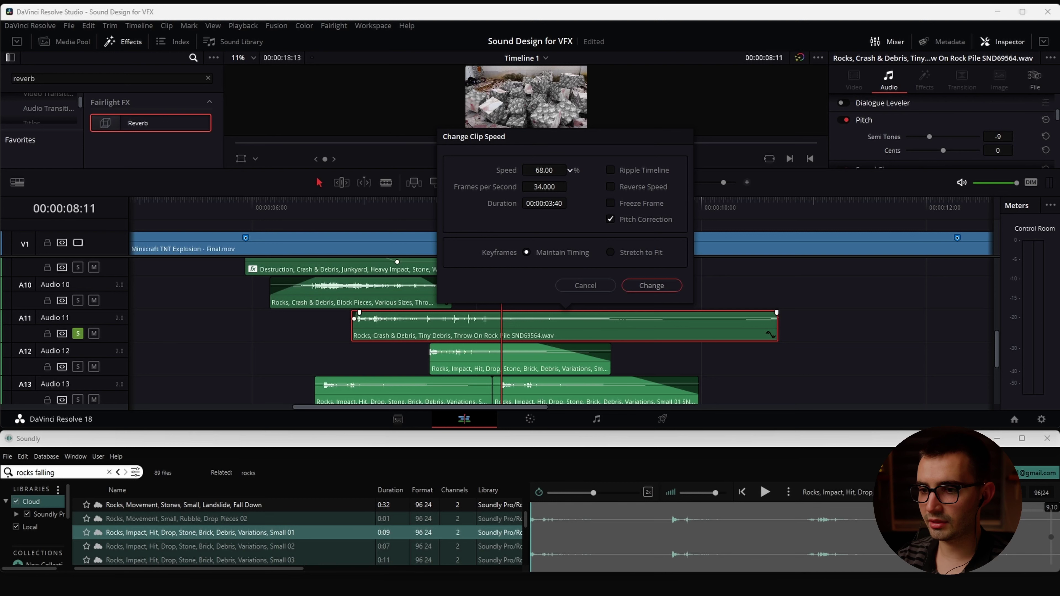
click(651, 286)
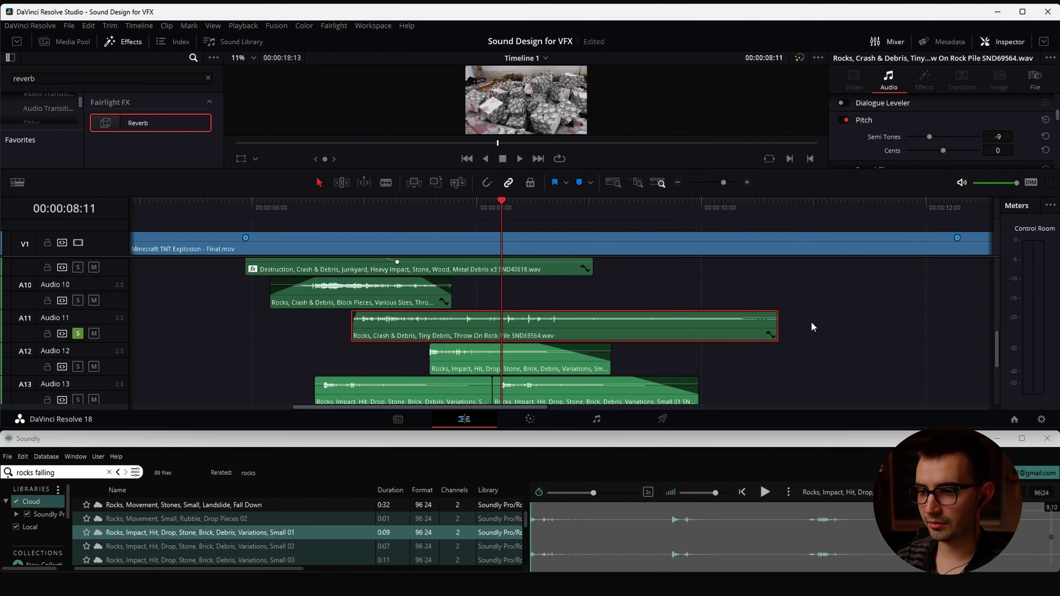
drag(781, 329, 991, 329)
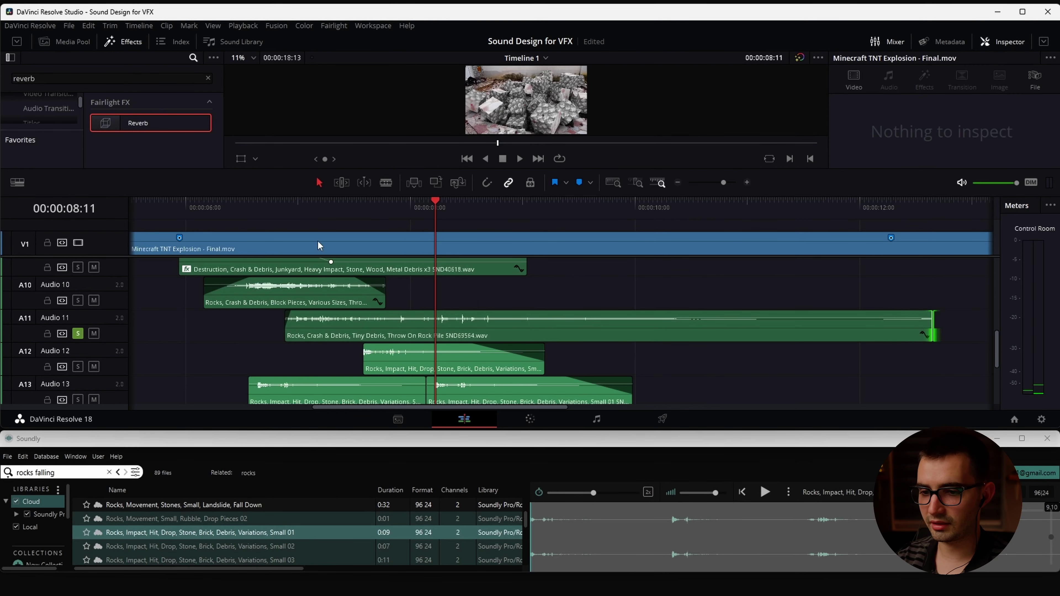
click(291, 225)
key(space)
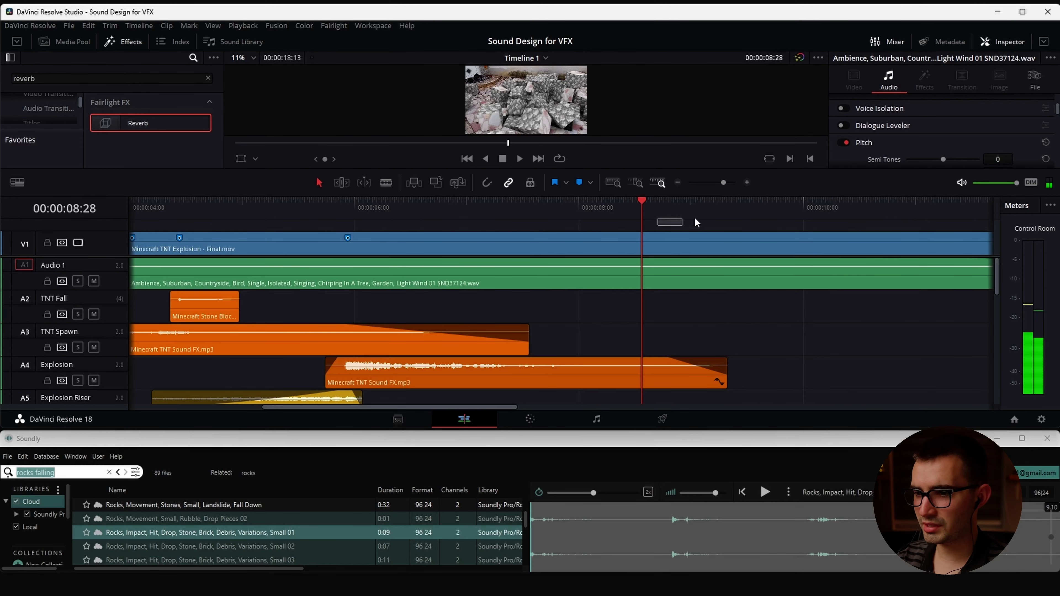
Play the mix after the explosion and delete the suburban countryside bird ambience clip from Audio 1
key(space)
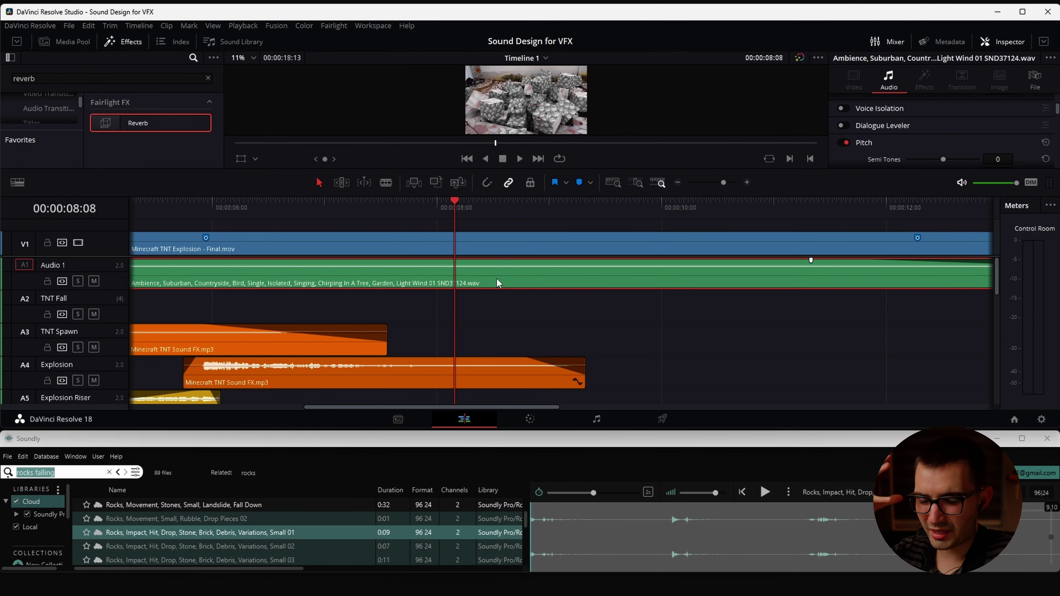
key(space)
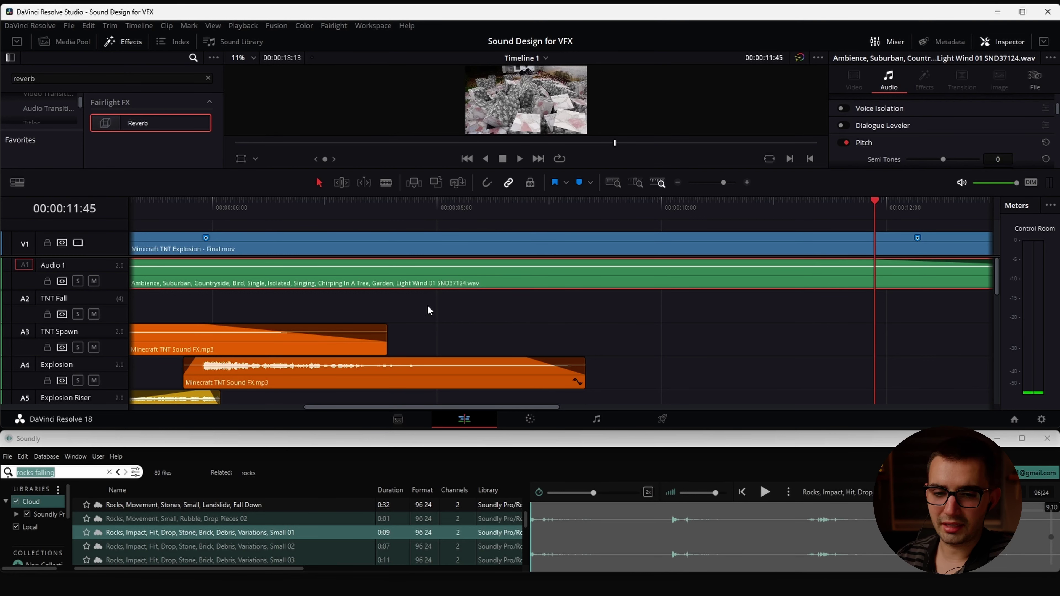
key(Delete)
Switch to Soundly and search the sound library for "nature birds"
click(68, 473)
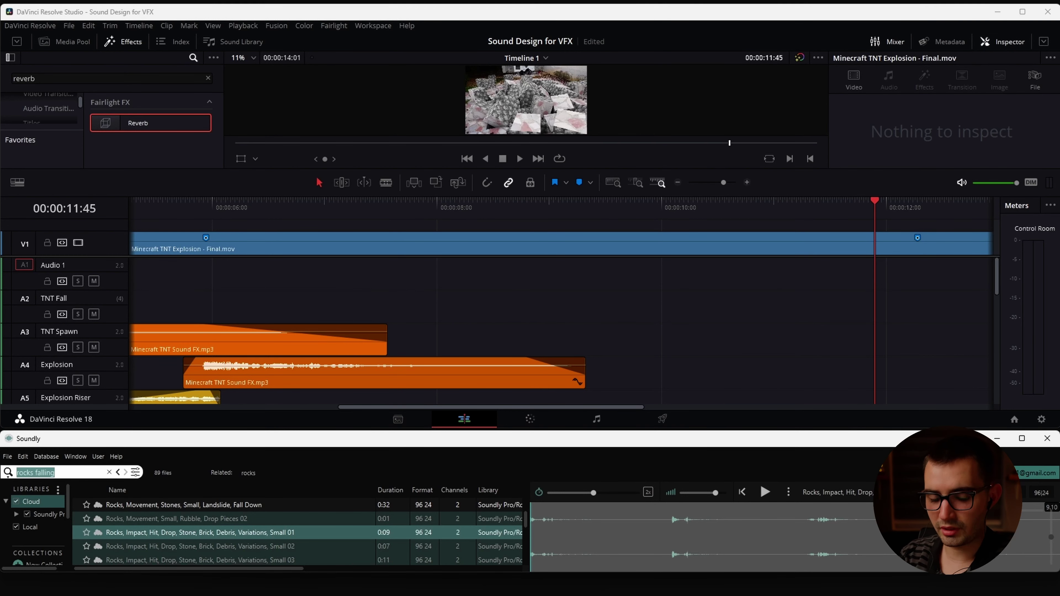
text(nature bired)
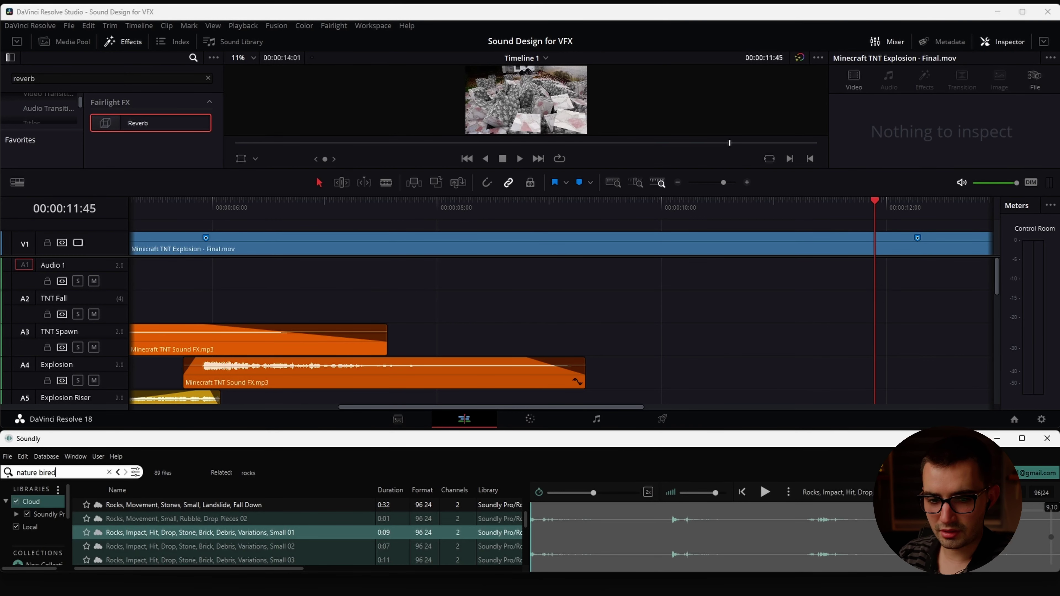
key(BackSpace)
key(BackSpace)
text(ds)
key(Return)
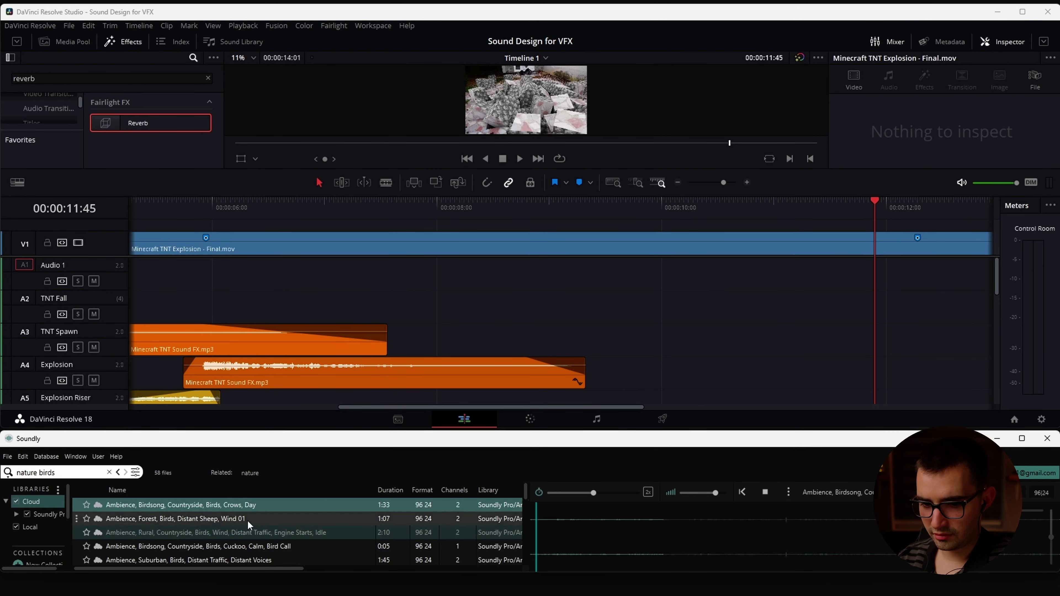
Audition the first five bird ambience results, returning to "Ambience, Birdsong, Countryside, Birds, Crows, Day"
click(234, 519)
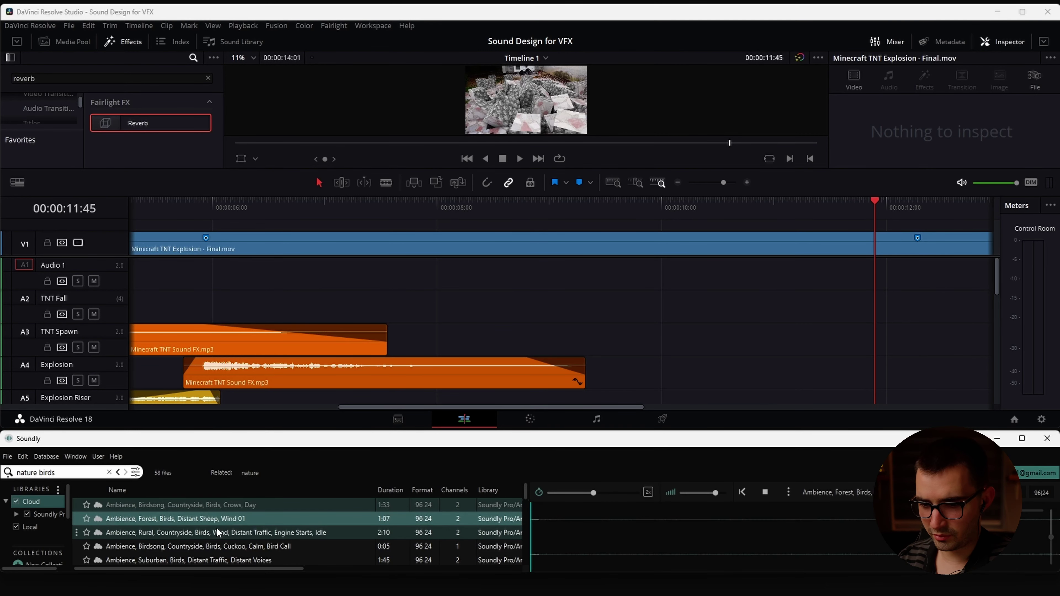
click(218, 533)
click(238, 546)
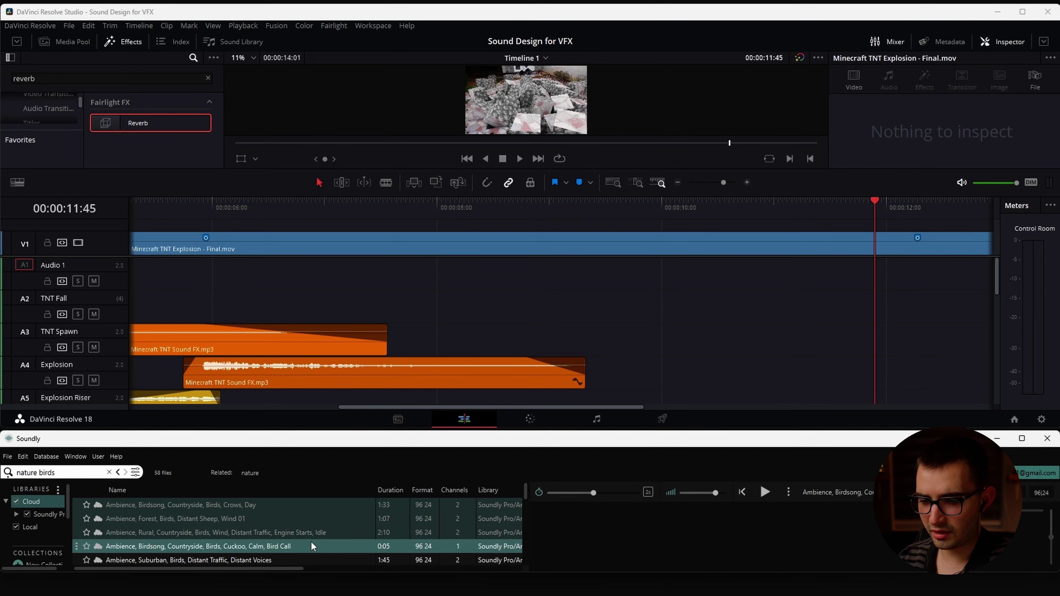
click(199, 561)
click(257, 506)
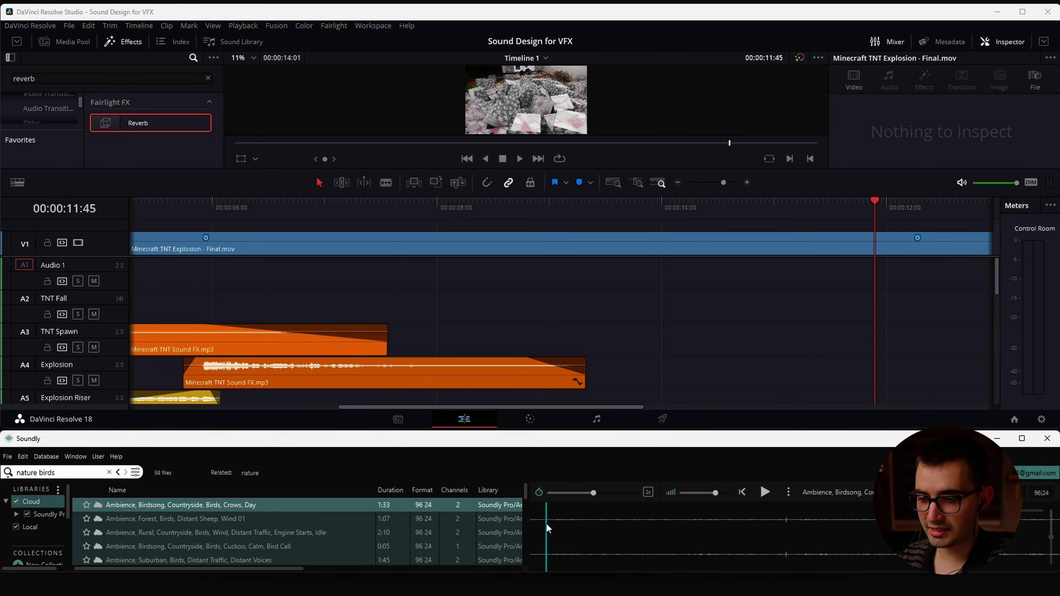
Place the Birds, Crows, Day ambience on Audio 1 in DaVinci Resolve from about 00:00:03:10 and colour the clip Olive
drag(546, 523, 525, 310)
key(shift+z)
drag(674, 313, 430, 279)
right_click(430, 279)
mouse_move(482, 459)
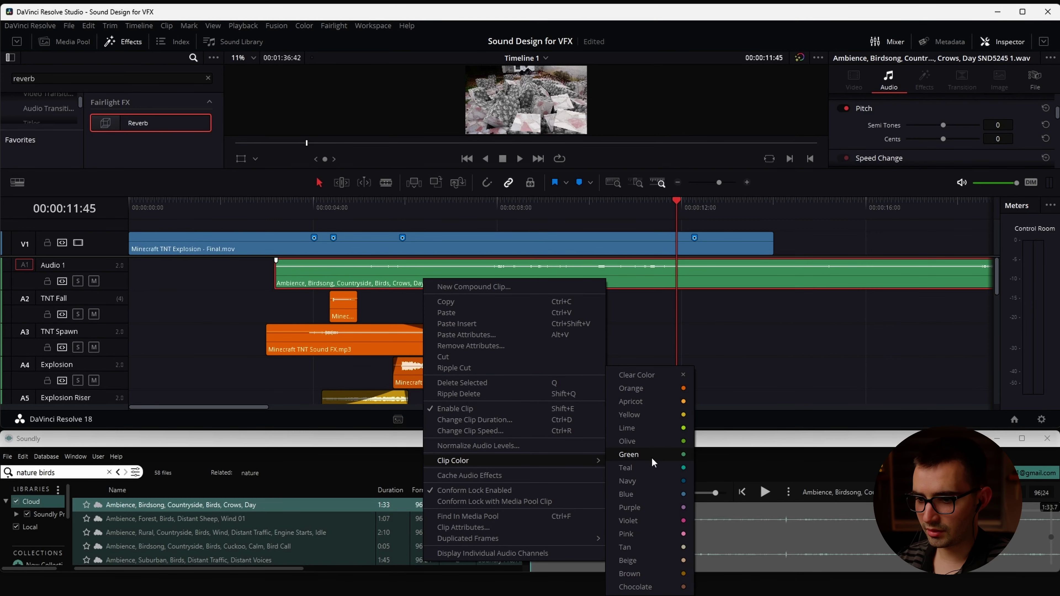
click(650, 441)
Adjust the beginning of the Audio 1 birdsong clip up to about 00:00:05:30 and play the timeline from the start
drag(276, 274, 388, 264)
click(140, 206)
key(space)
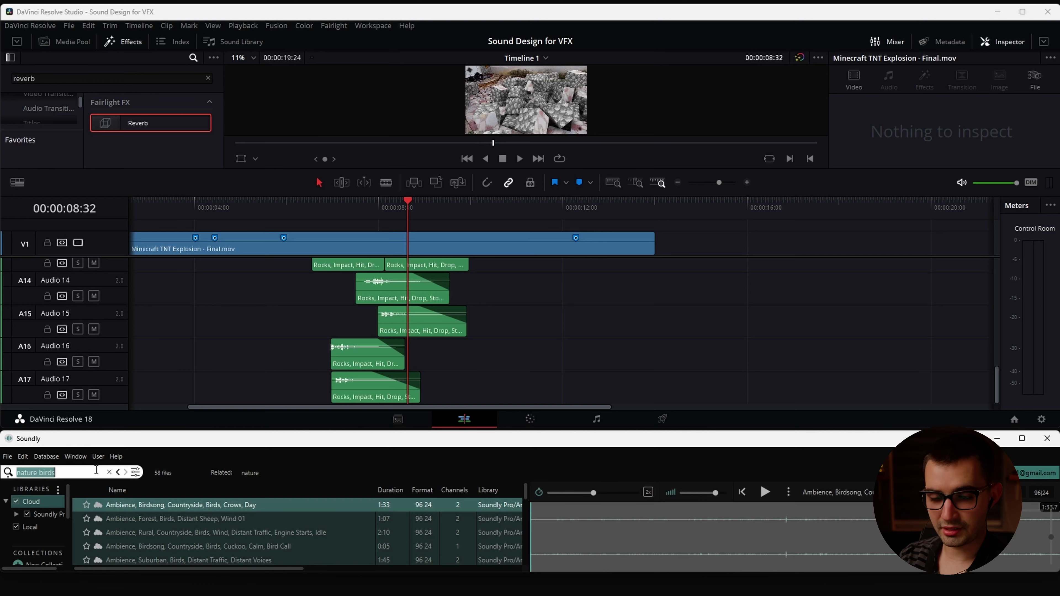
Search Soundly for "rock" and place the concrete block drag on stone paving bricks sound on Audio 14 at about 00:00:15:20
text(s)
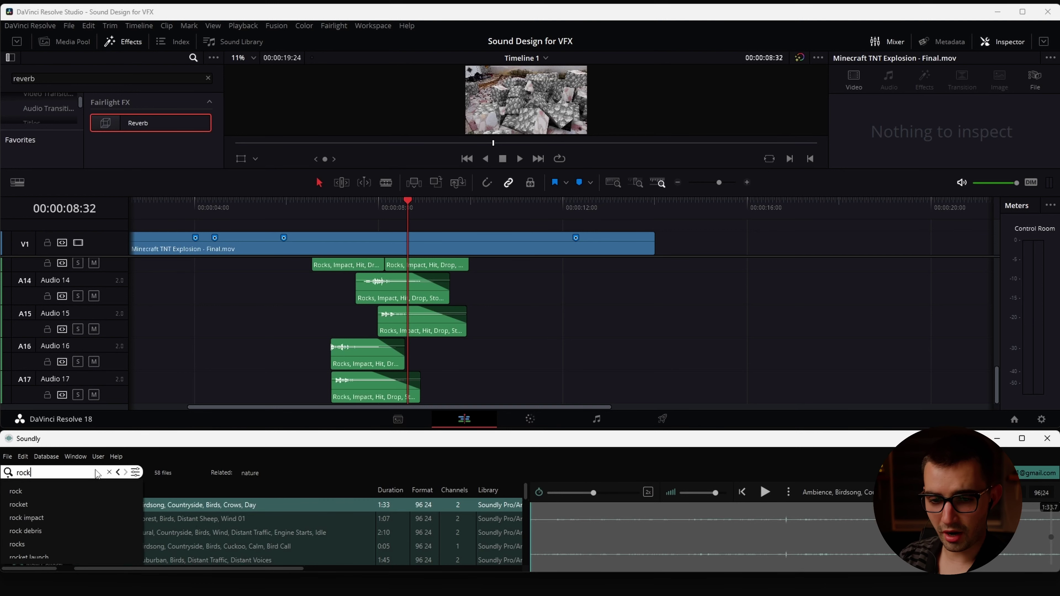
key(Return)
click(173, 530)
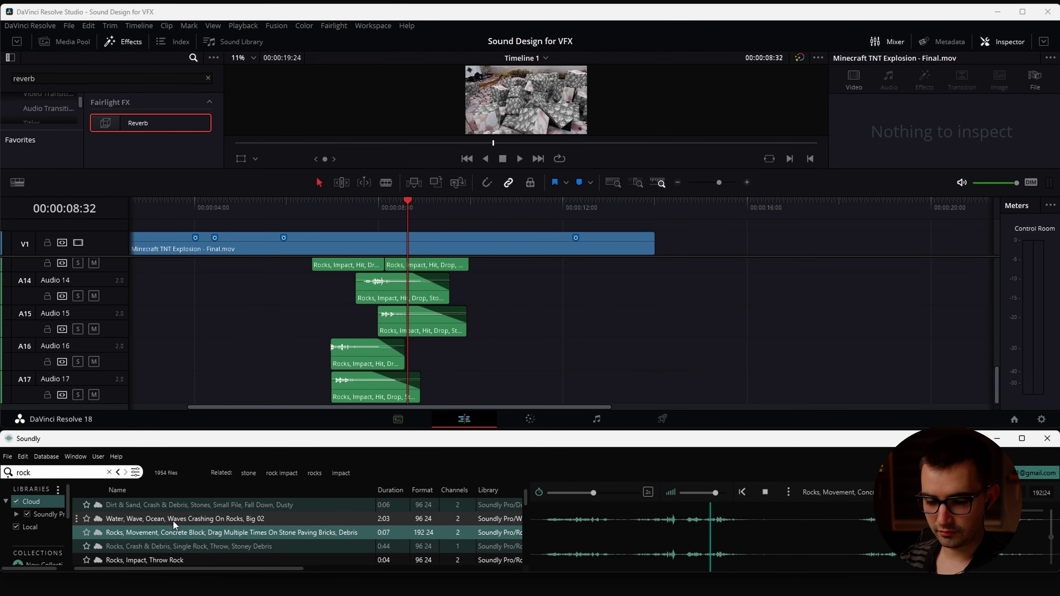
drag(537, 527, 722, 288)
Place "Natural Disaster, Earthquake, Impact, Crack 03" on the Explosion Riser track at about 00:00:06:20 and colour the clip Yellow
key(Down)
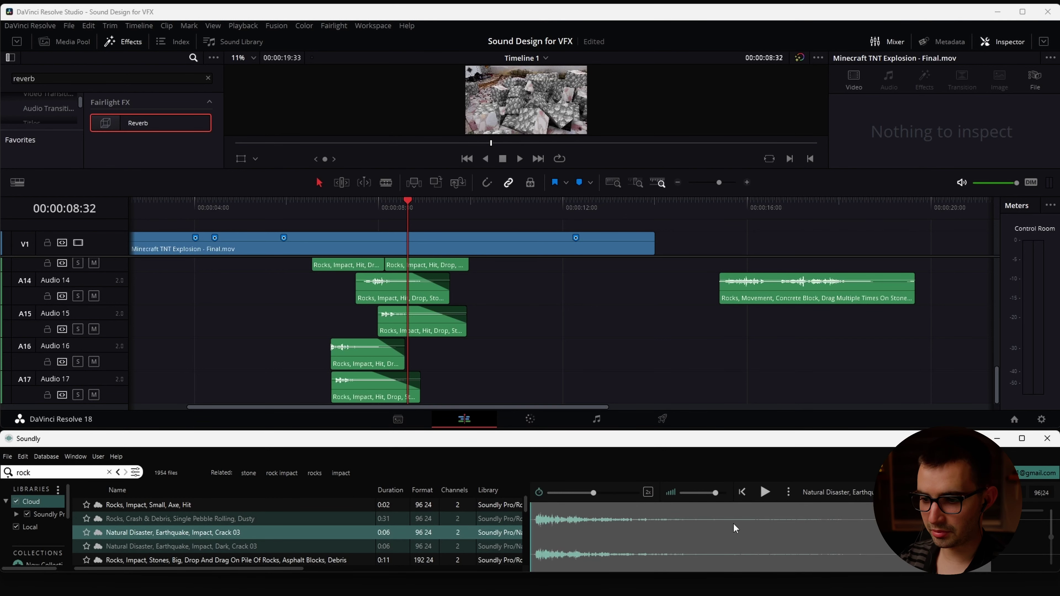
drag(736, 529, 684, 407)
scroll(684, 409, up, 3)
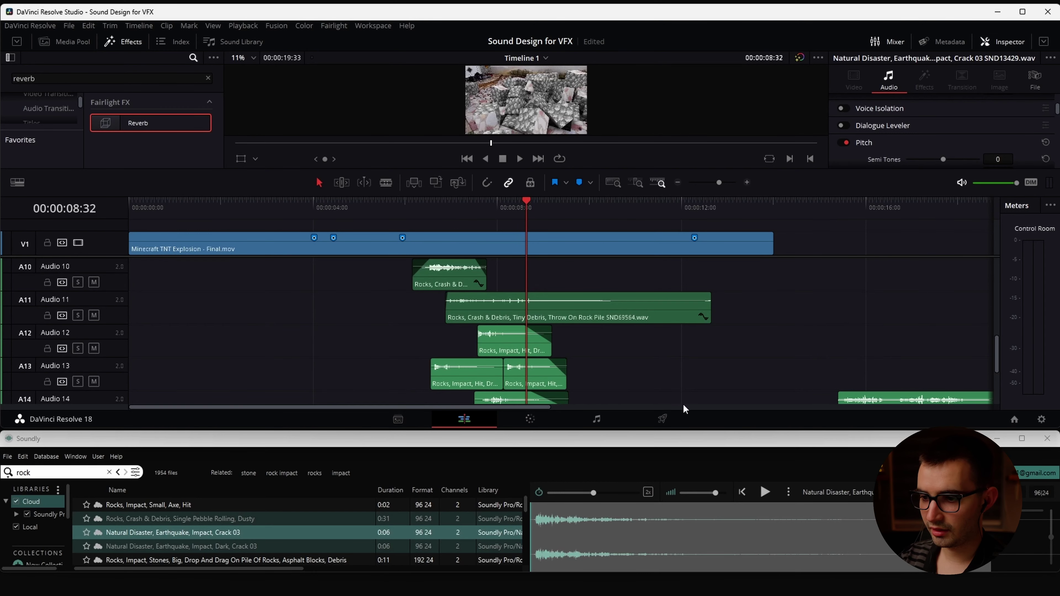
scroll(685, 401, up, 5)
right_click(485, 360)
mouse_move(557, 260)
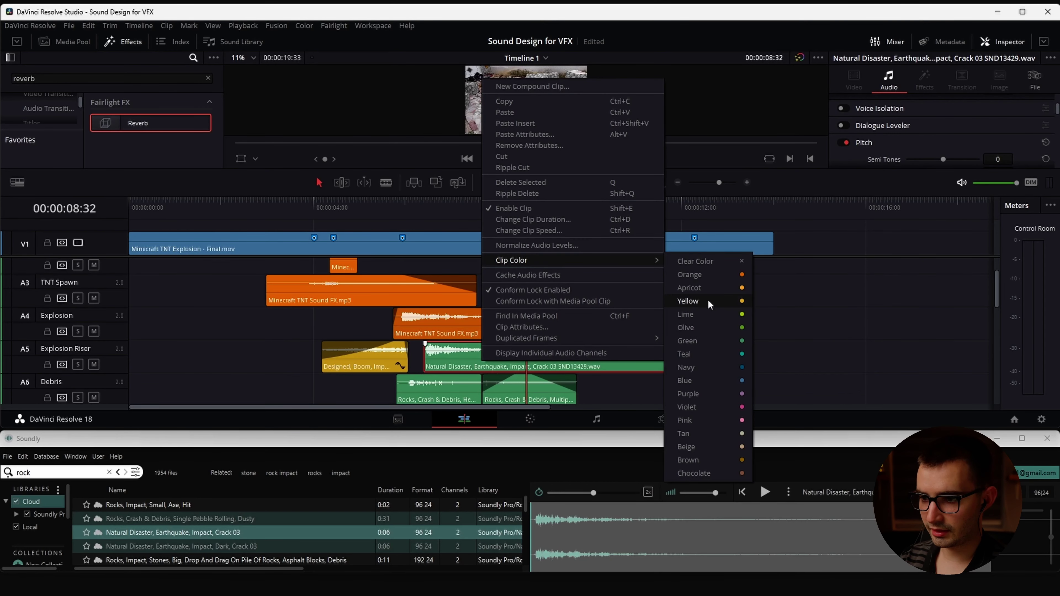
click(705, 301)
Slow the earthquake crack clip on the Explosion Riser track to 82% speed and extend its end
scroll(372, 326, up, 3)
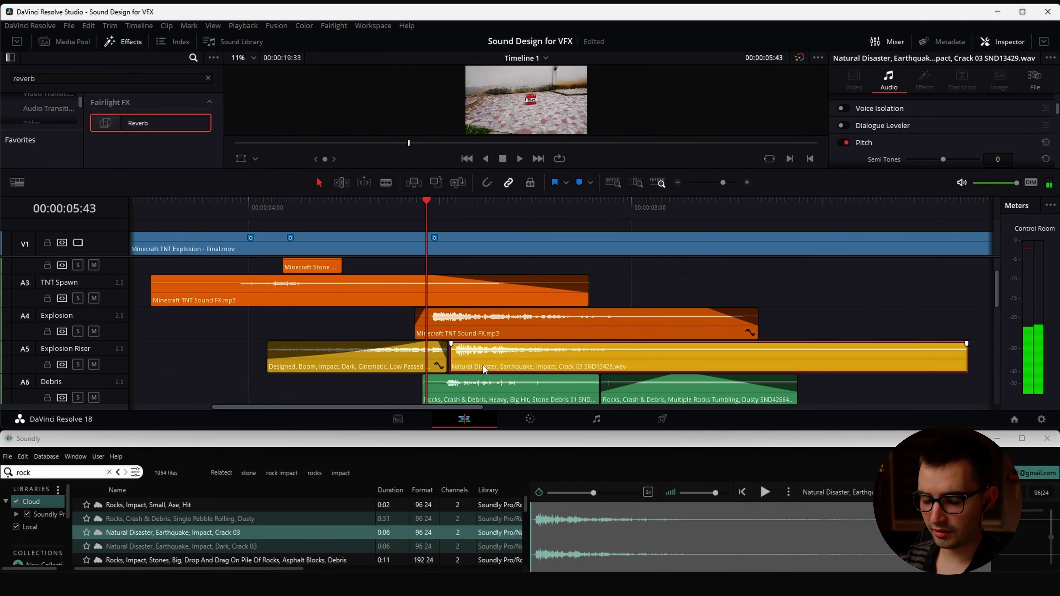
scroll(906, 143, down, 4)
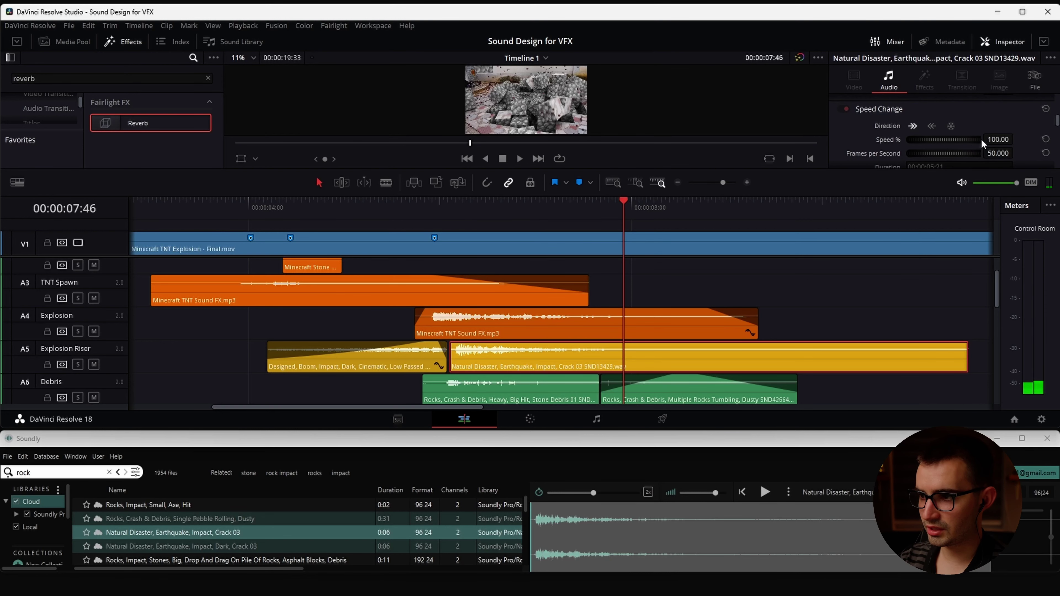
drag(967, 353, 996, 351)
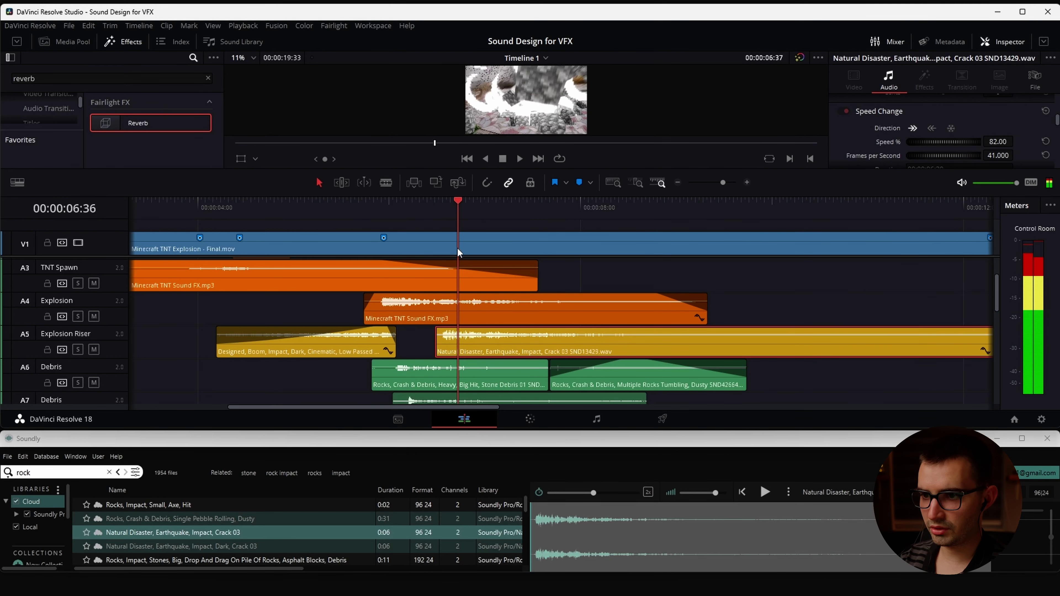
Shift the earthquake clip to start at about 00:00:06:40, add a fade-in of about 16 frames, and play from about 00:00:06:15
drag(459, 254, 483, 256)
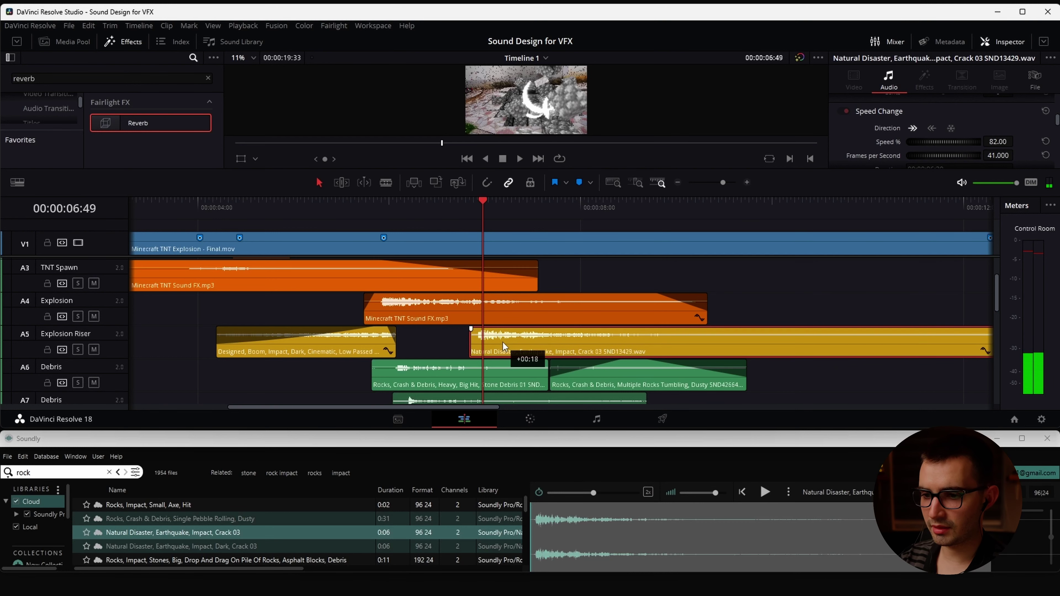
drag(471, 329, 492, 329)
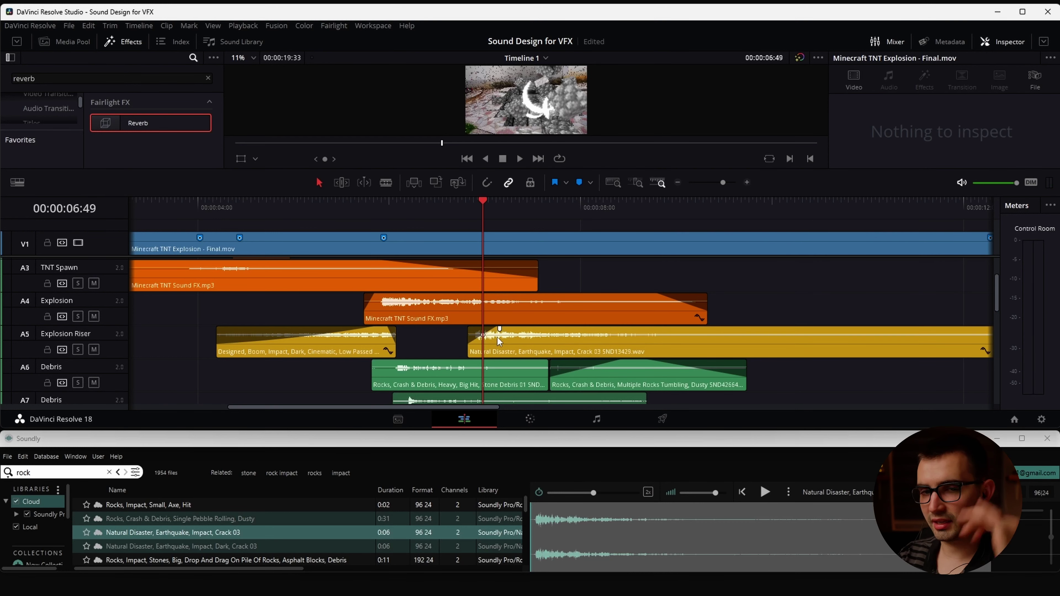
right_click(497, 339)
click(489, 352)
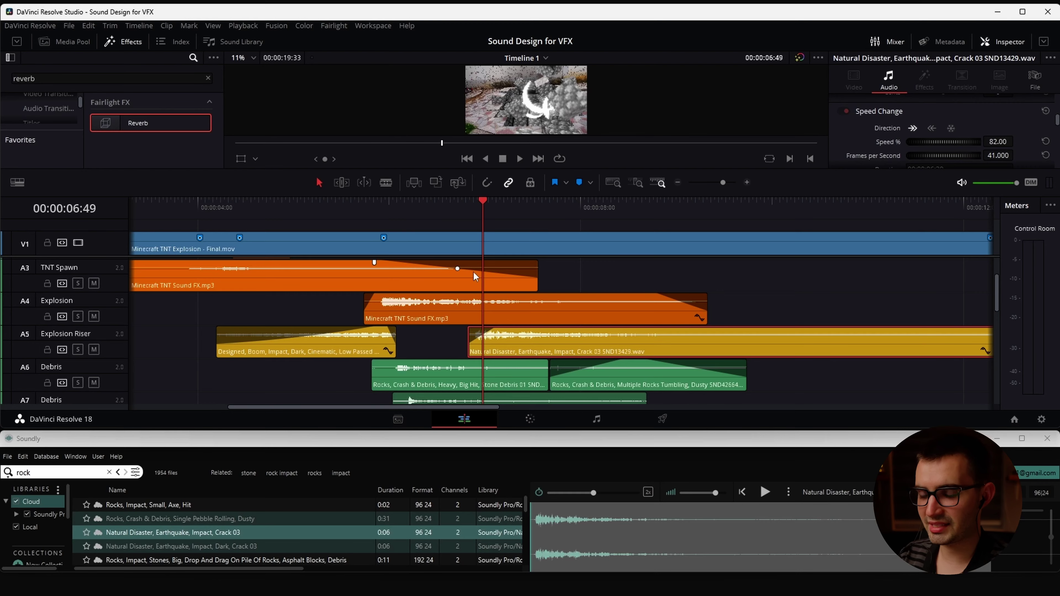
click(419, 208)
key(space)
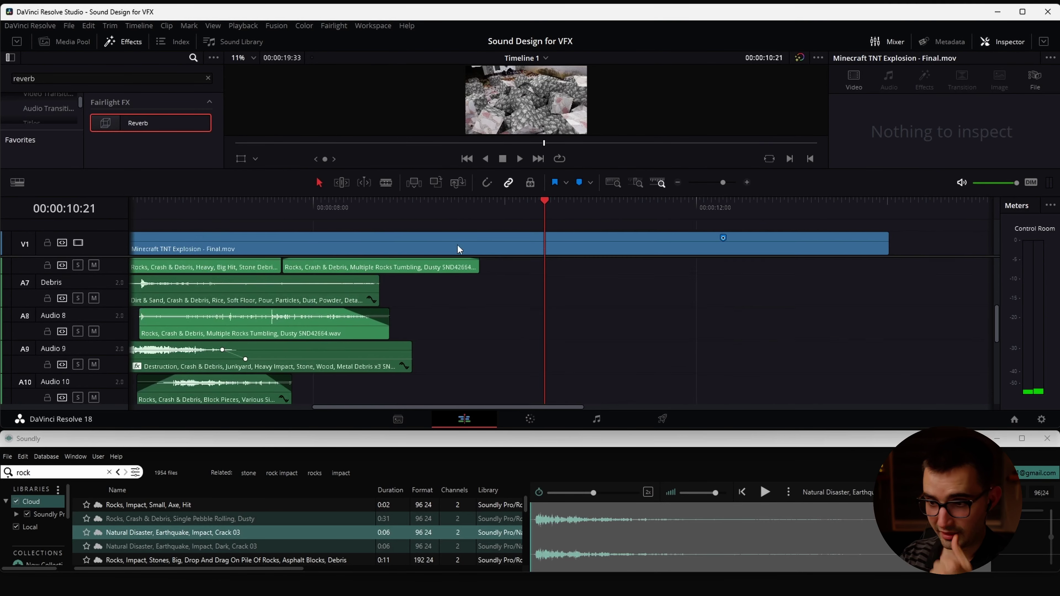
scroll(625, 316, right, 5)
scroll(626, 316, down, 6)
drag(842, 321, 819, 327)
drag(723, 290, 723, 291)
key(ctrl+z)
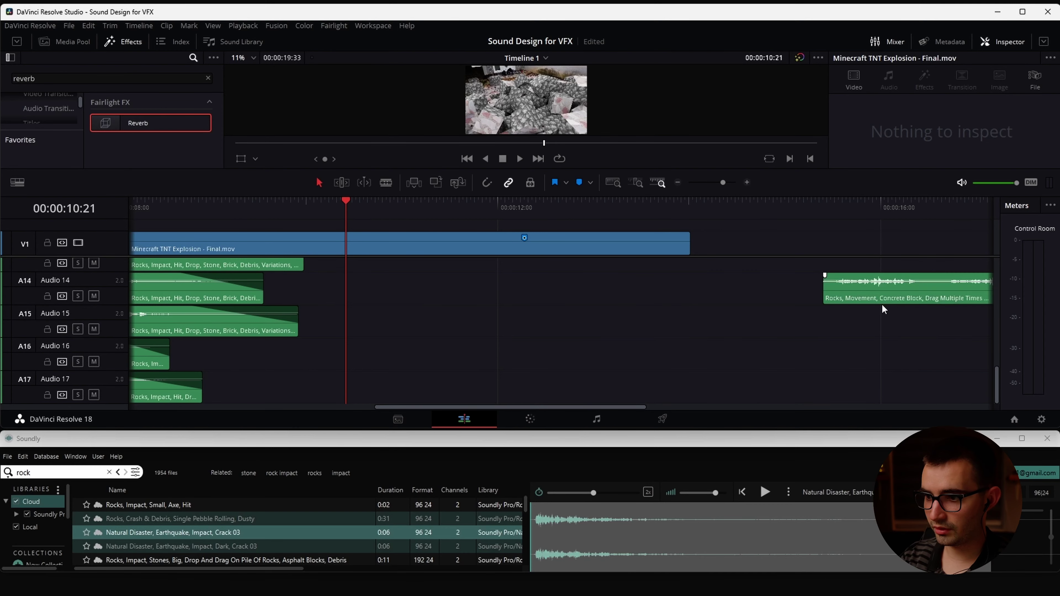
Move the concrete block drag clip from Audio 14 to Audio 10 at about 00:00:08:06, lower its volume, and listen
drag(881, 303, 740, 337)
click(770, 244)
click(702, 207)
key(space)
key(ctrl+z)
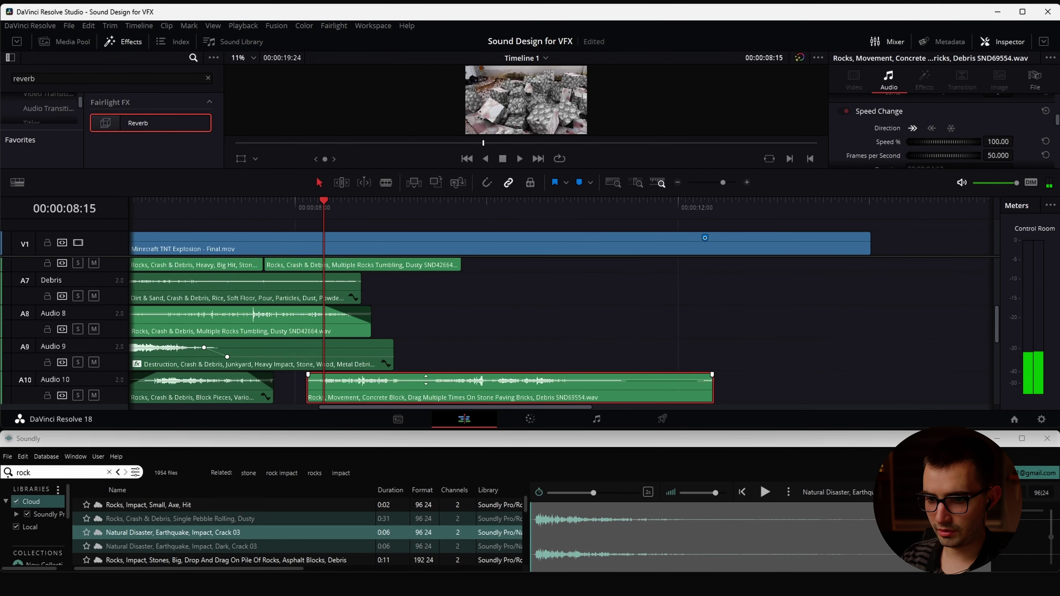
key(space)
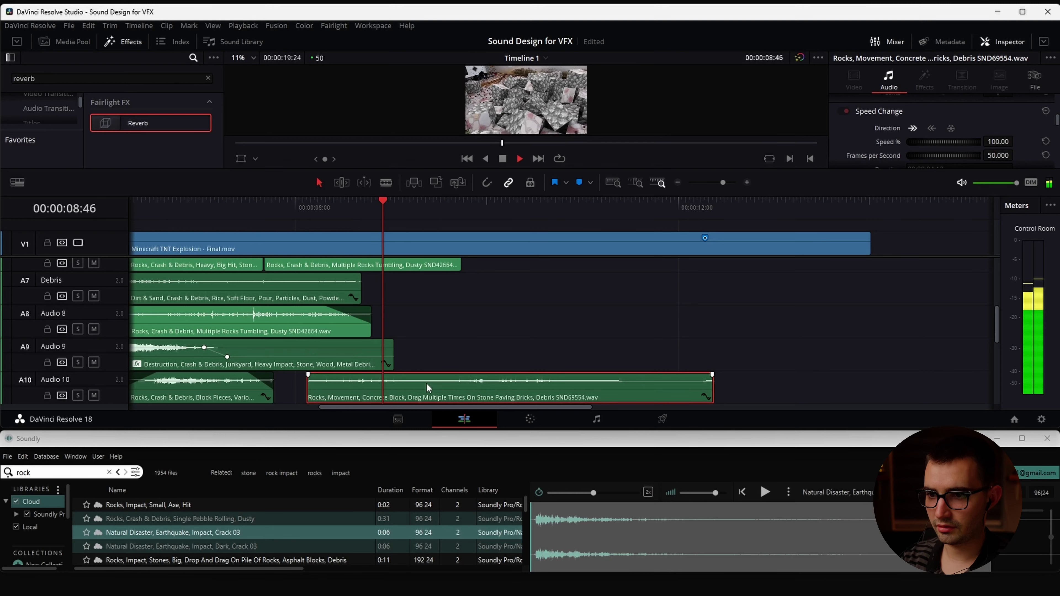
Split the concrete block drag clip on Audio 10 at 00:00:09:30 and trim the first part's end to about 00:00:09:19
key(space)
key(ctrl+b)
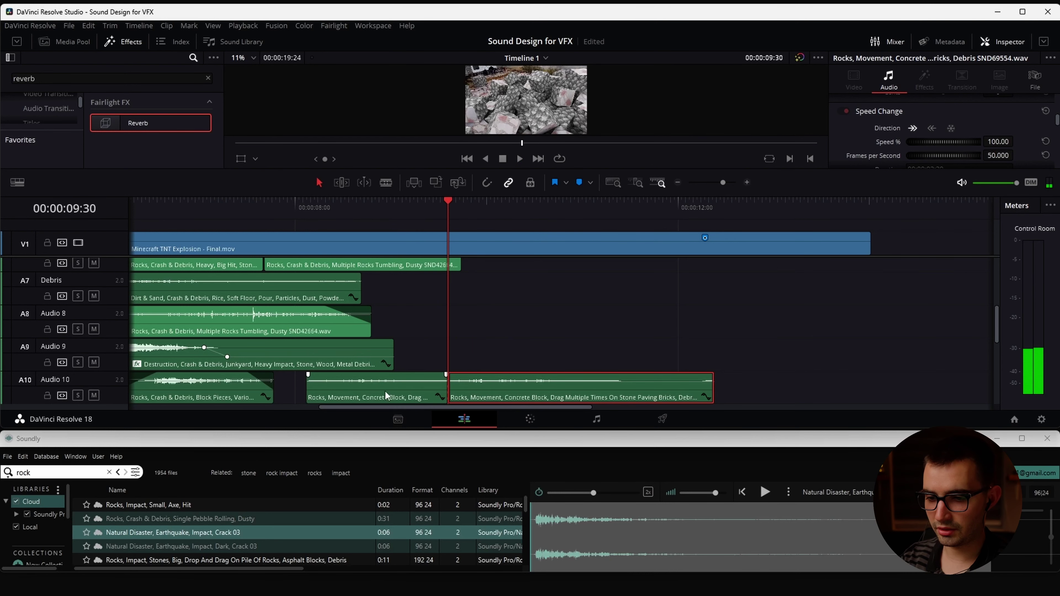
drag(448, 393, 428, 395)
Trim the second part of the concrete block drag clip and move it to start at about 00:00:10:26 on Audio 10
click(466, 401)
drag(505, 379, 553, 394)
drag(477, 209, 493, 209)
drag(584, 392, 714, 394)
drag(498, 208, 533, 208)
drag(672, 387, 601, 393)
key(space)
click(488, 207)
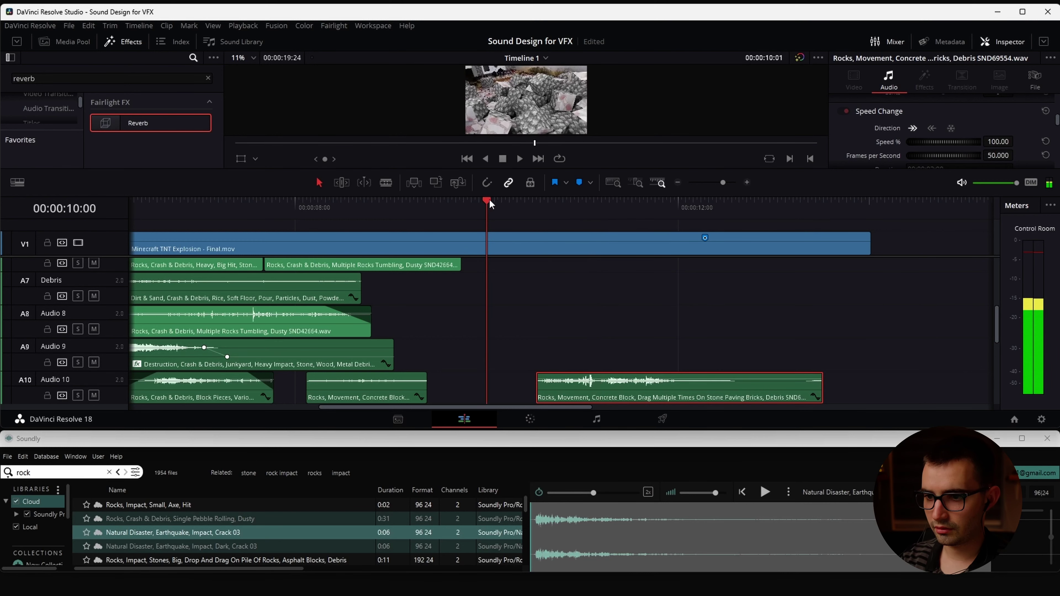
Split the second concrete drag part at about 00:00:11:10 and move its longer piece to Audio 9, starting at about 00:00:10:34
key(space)
key(space)
click(602, 204)
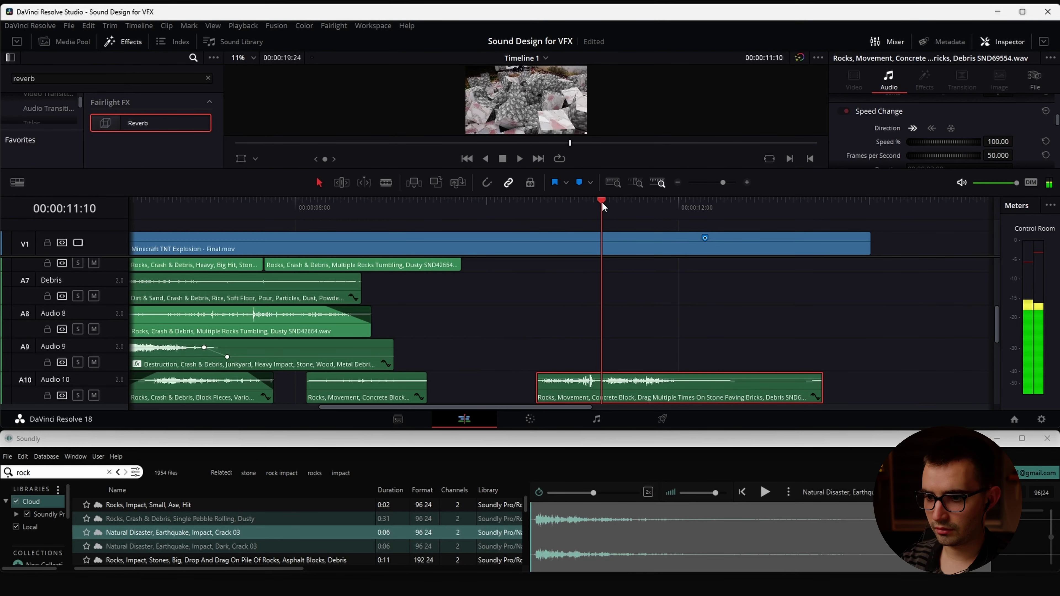
drag(634, 394, 568, 361)
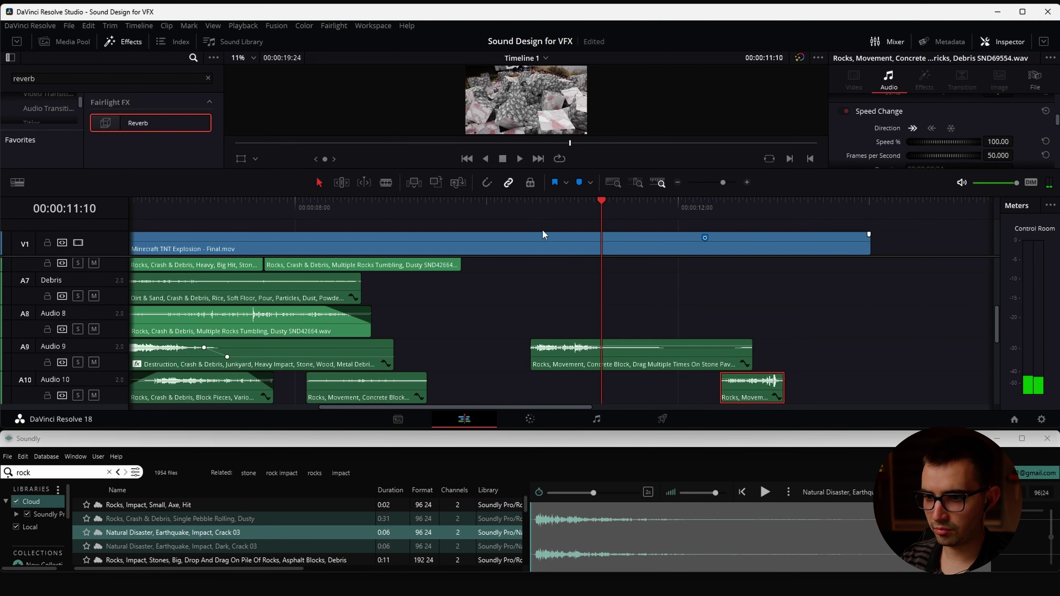
key(space)
drag(566, 355, 587, 355)
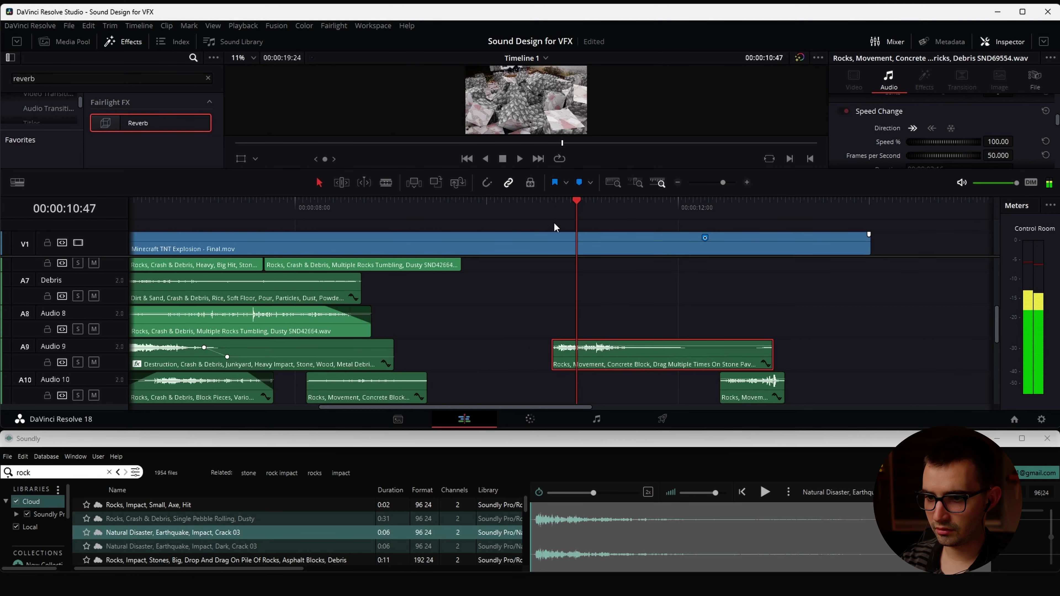
Move the short concrete drag piece on Audio 10 to start at about 00:00:11:27 and listen from there
key(space)
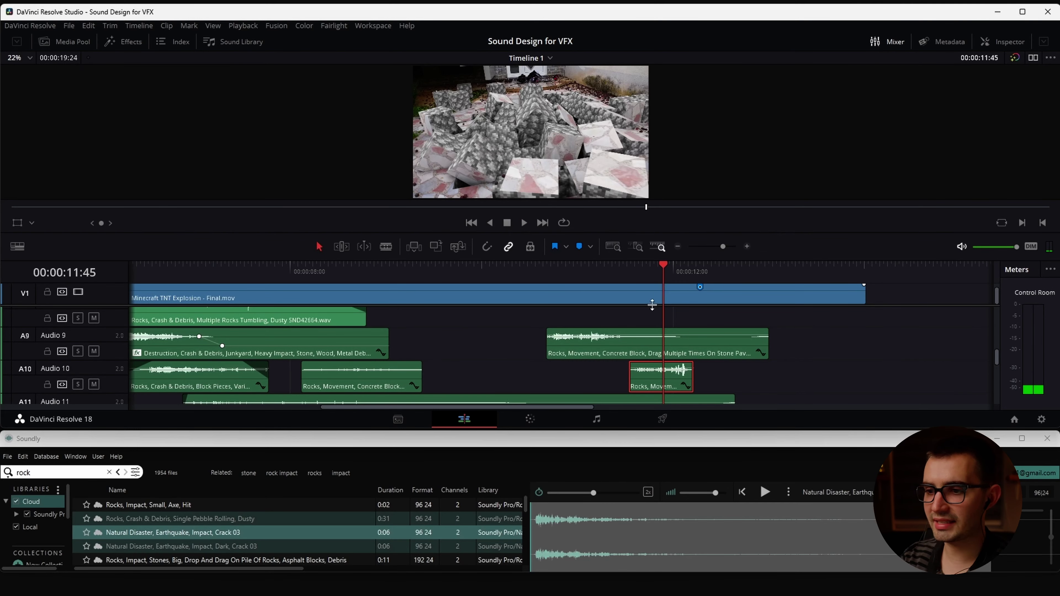
click(650, 269)
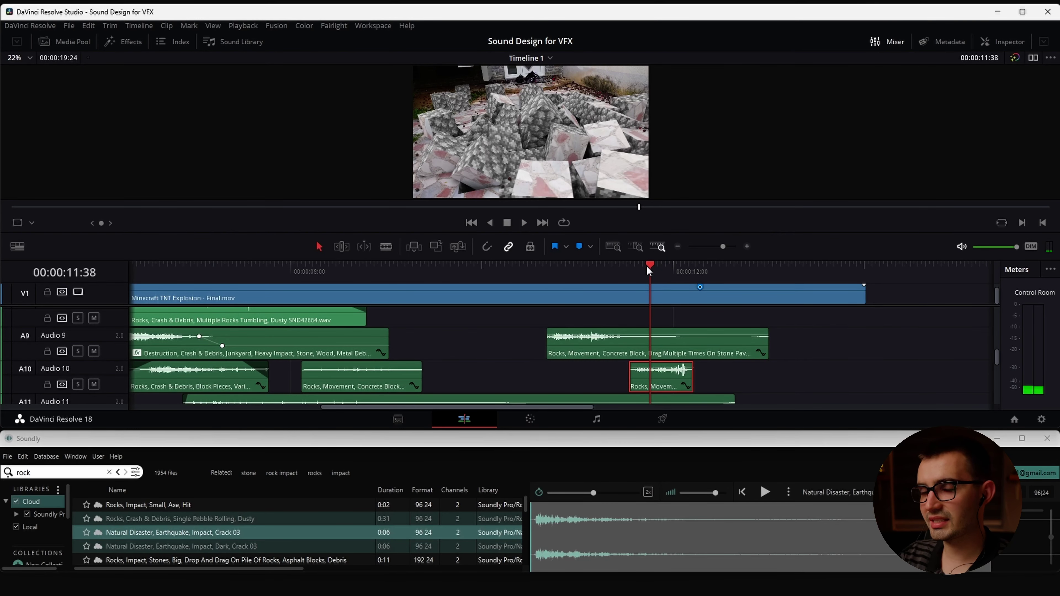
drag(647, 267, 630, 278)
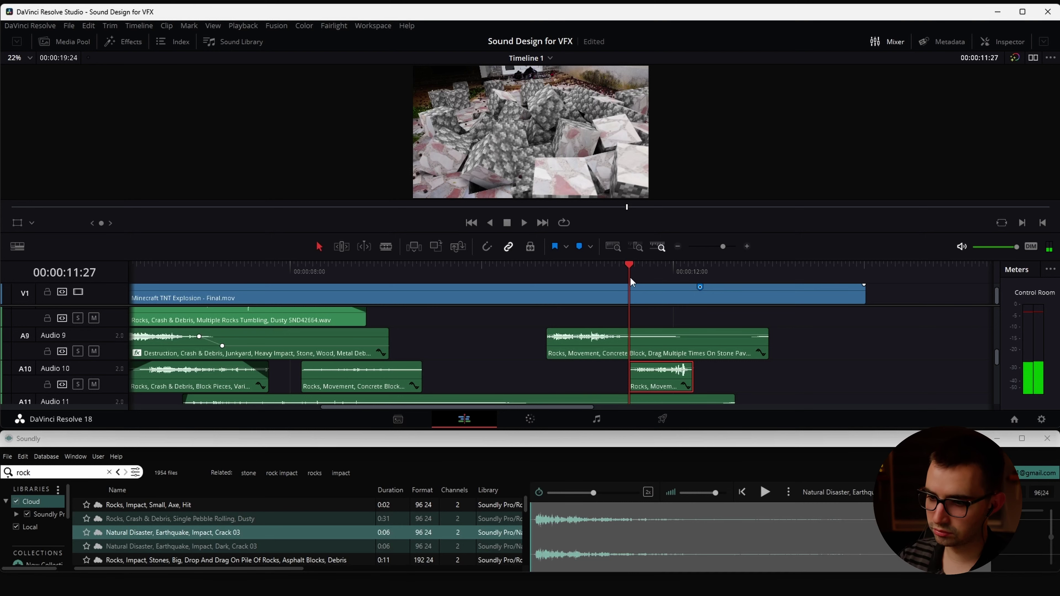
key(space)
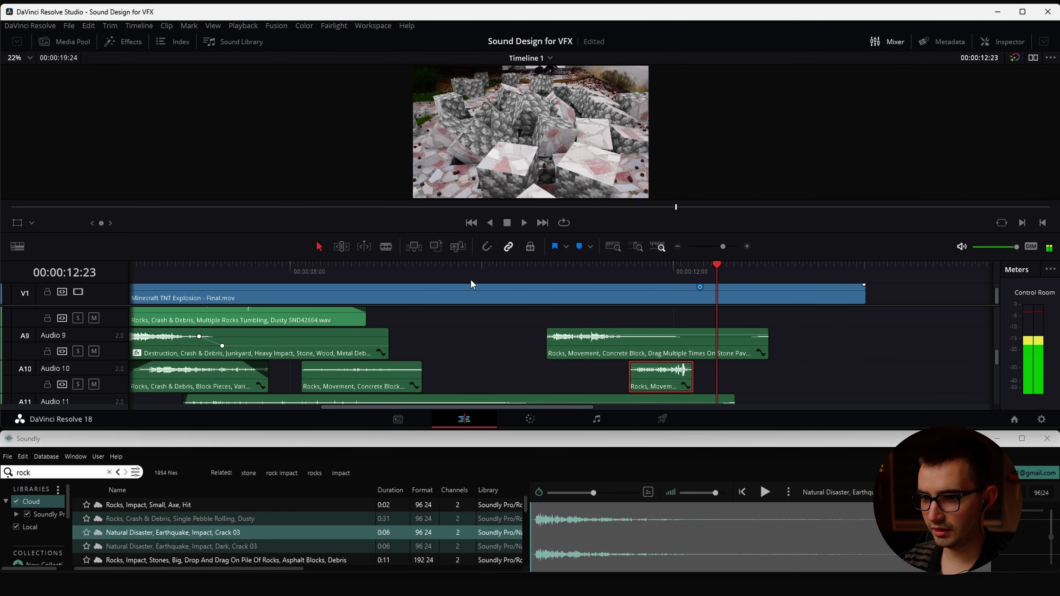
Place "Natural Disaster, Earthquake, Impact, Small Crack 01" on Audio 8 at about 00:00:09:46, add a fade-in of about 1.2 seconds, and listen
click(468, 272)
click(137, 561)
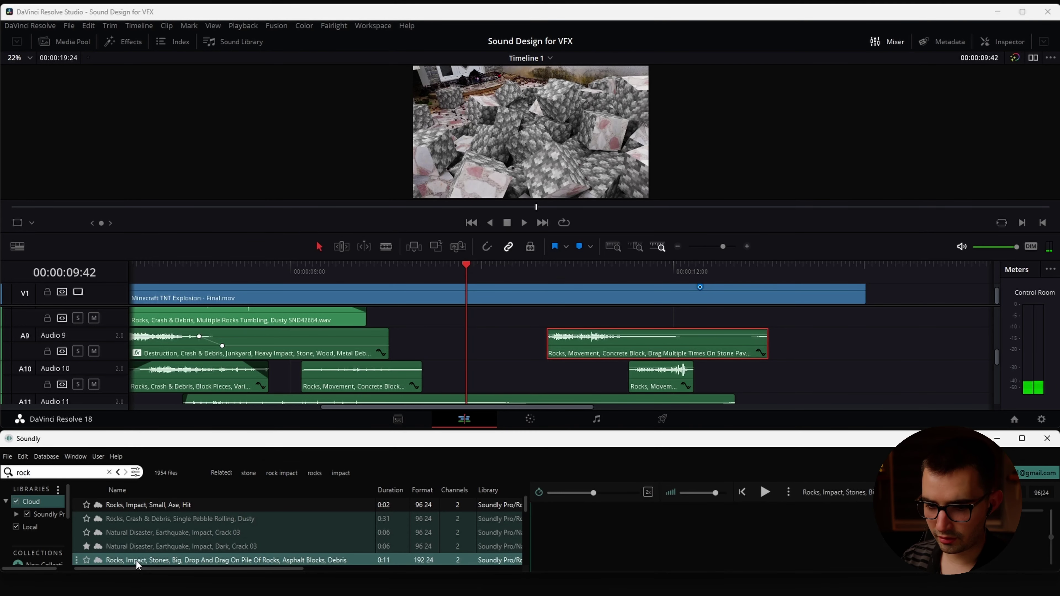
scroll(138, 516, down, 2)
click(138, 546)
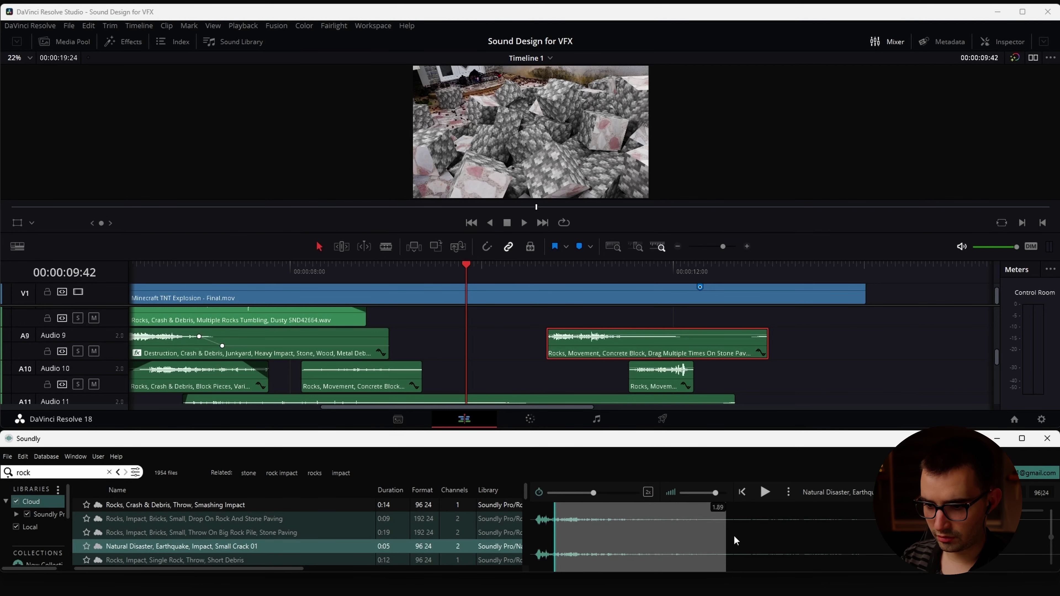
drag(636, 536, 460, 338)
drag(571, 348, 572, 349)
click(449, 278)
key(space)
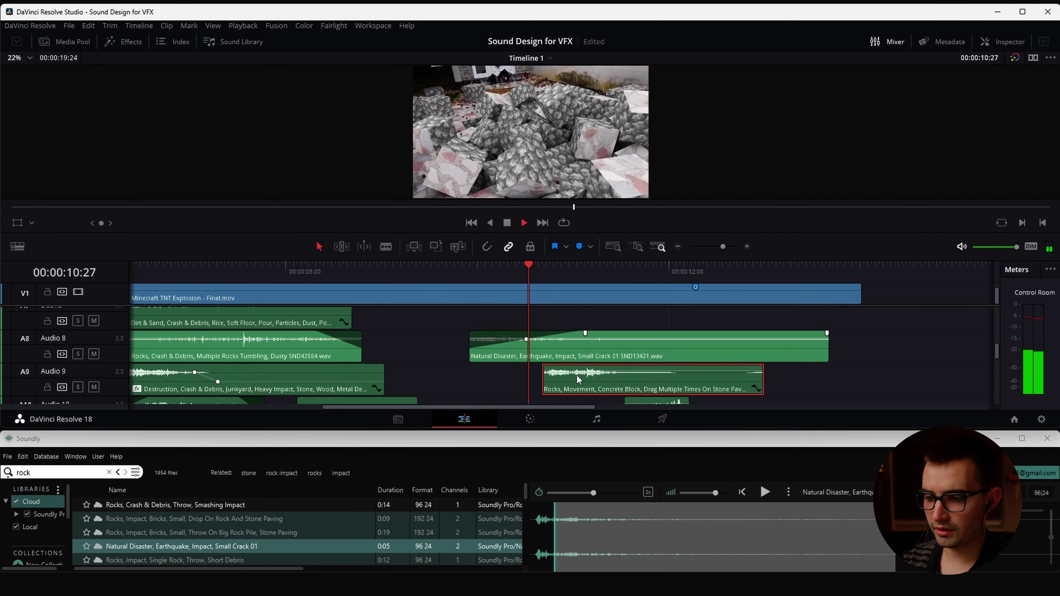
key(space)
Solo Audio 9, listen to its concrete drag clip, and set the clip's pitch to -5 semitones
click(538, 276)
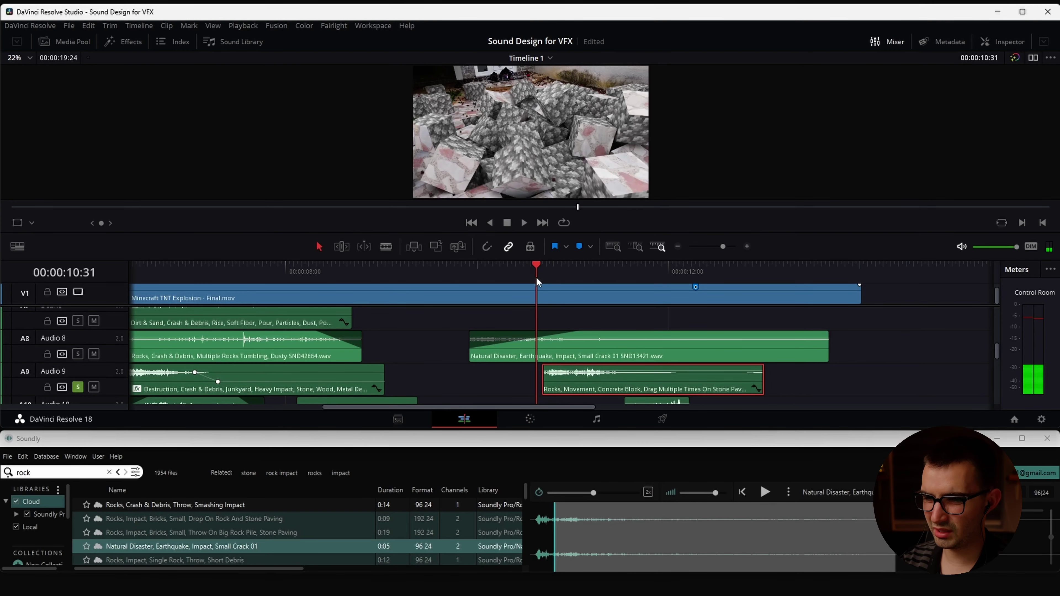
key(space)
key(space)
double_click(562, 373)
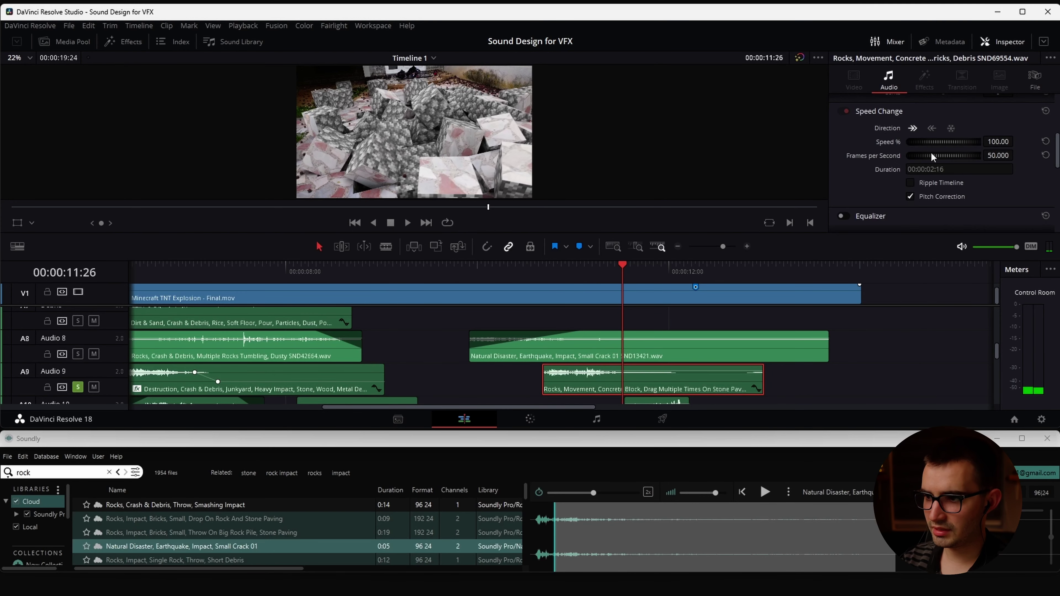
scroll(908, 156, up, 4)
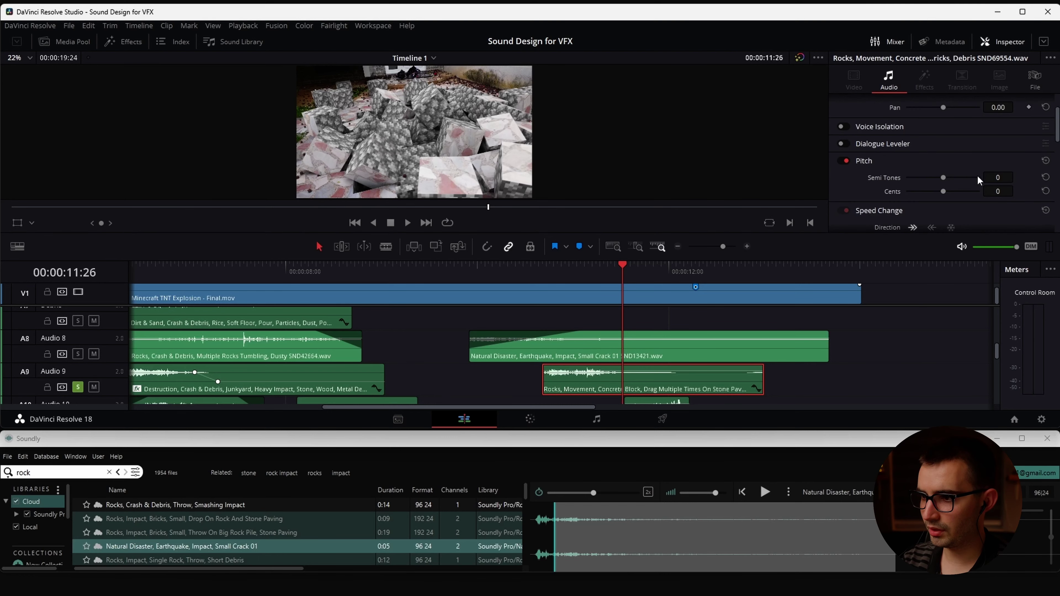
drag(1017, 177, 1017, 178)
Adjust the Audio 9 concrete drag clip's volume, trim it to about 00:00:10:32–00:00:12:37 with fades at both ends, and listen without the solo
click(560, 273)
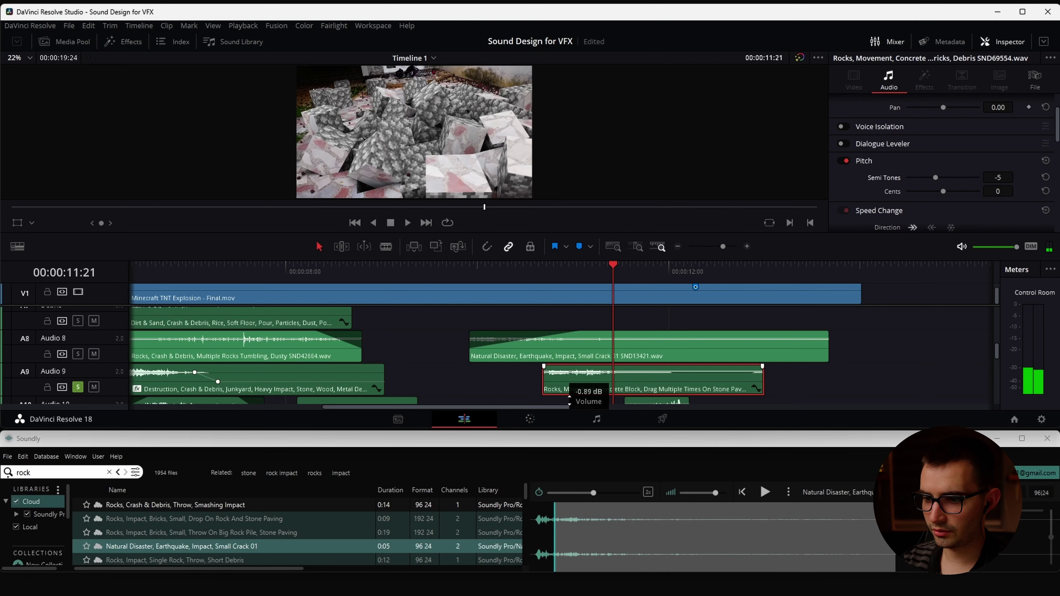
drag(544, 381, 539, 381)
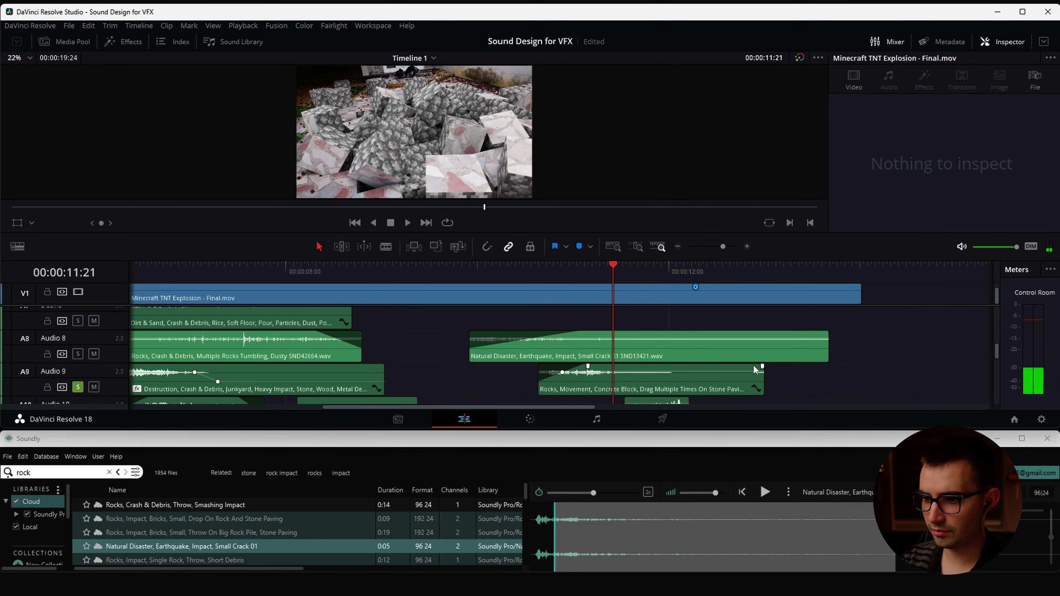
drag(755, 367, 732, 368)
key(/)
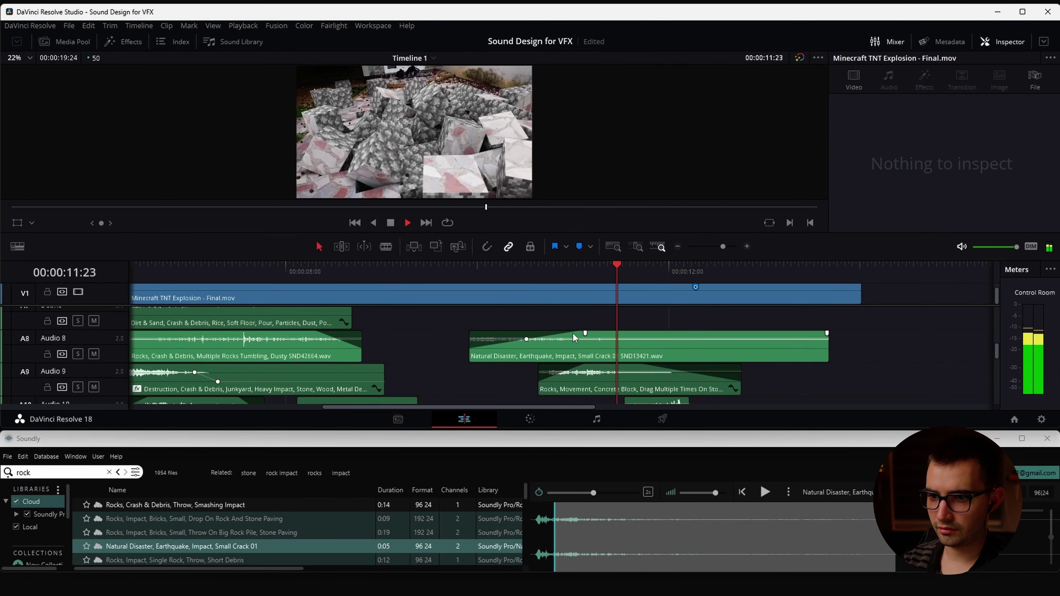
key(space)
scroll(642, 320, down, 3)
scroll(642, 320, right, 1)
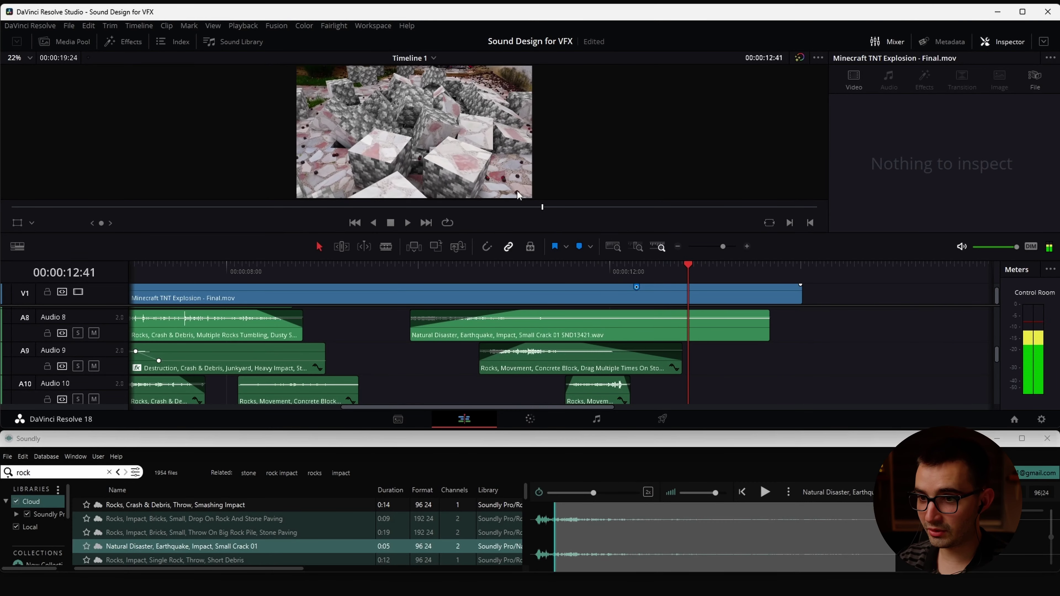
Enlarge the viewer image to 51% on the foreground blocks and play from about 00:00:11:33 to examine their movement
scroll(517, 192, up, 2)
drag(517, 191, 396, 167)
scroll(451, 134, up, 5)
click(578, 269)
key(space)
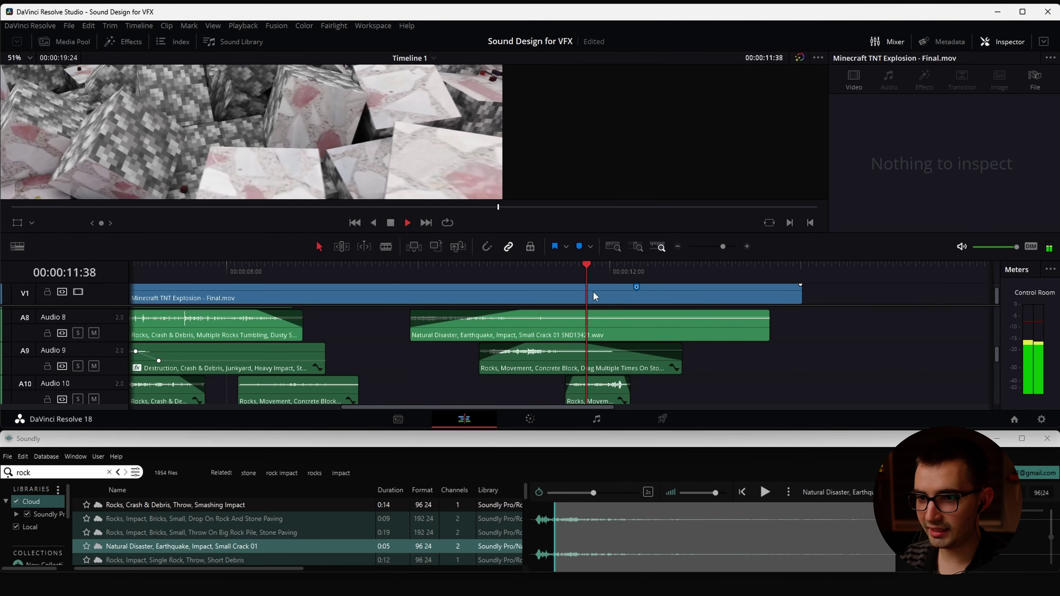
click(608, 264)
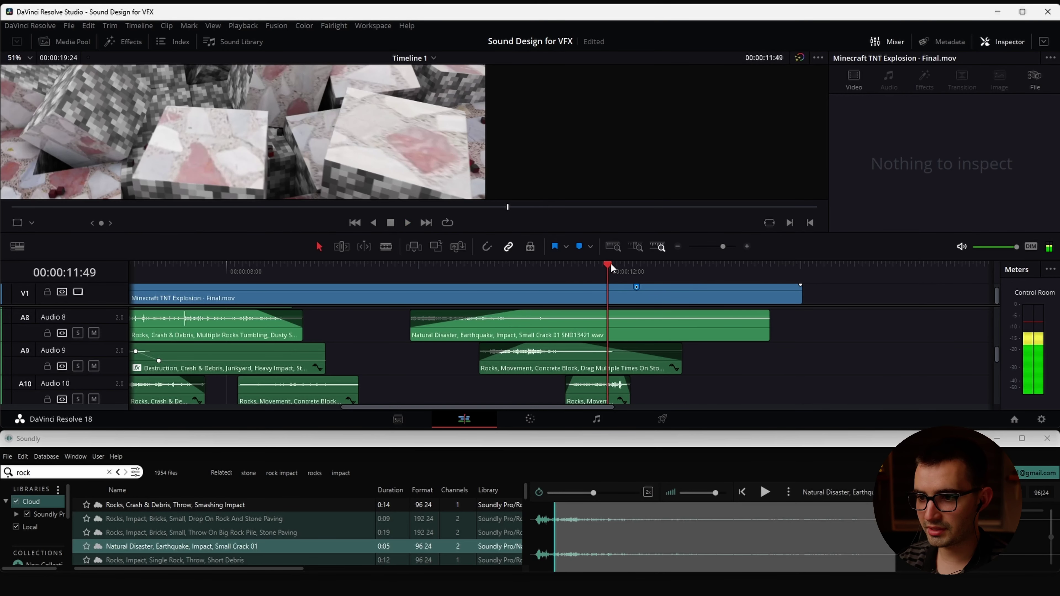
key(space)
Place "Rocks, Impact, Bricks, Small, Throw On Big Rock Pile, Stone Paving" on Audio 12 at about 00:00:11:48, add a fade-in of about 20 frames, and listen
click(162, 536)
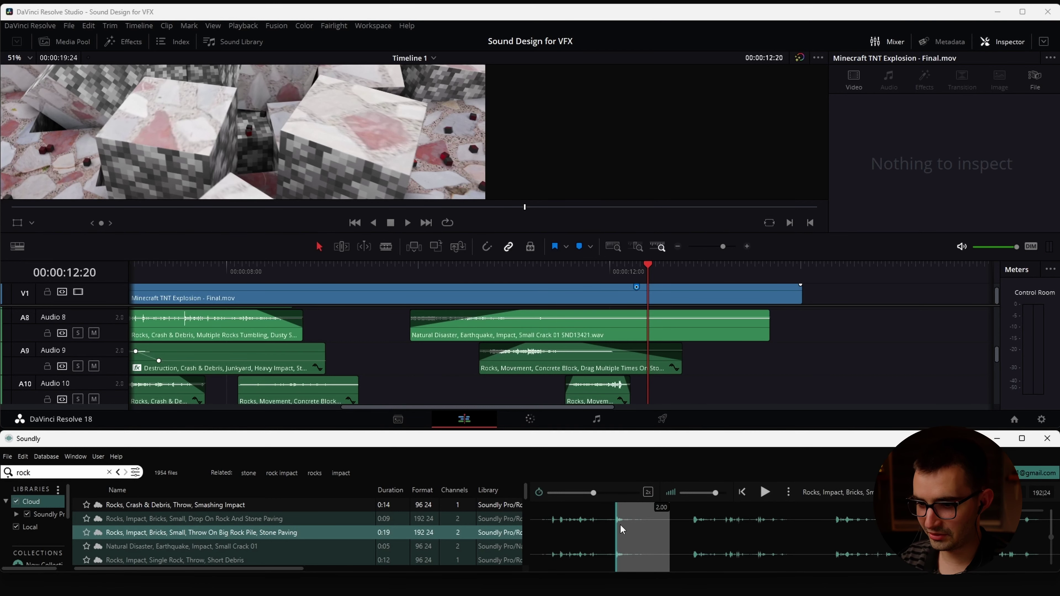
drag(607, 526, 663, 375)
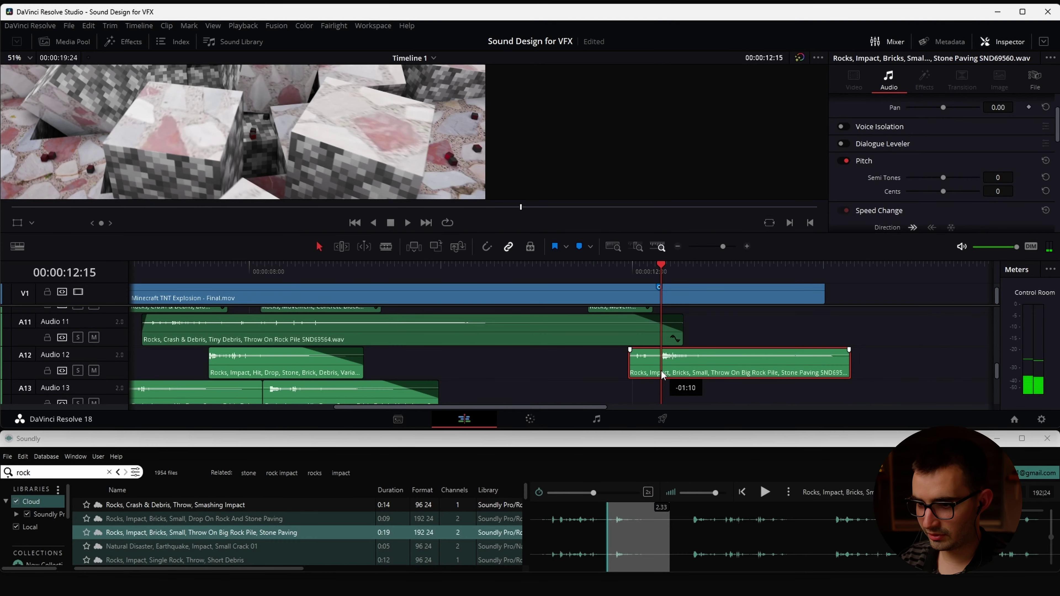
key(slash)
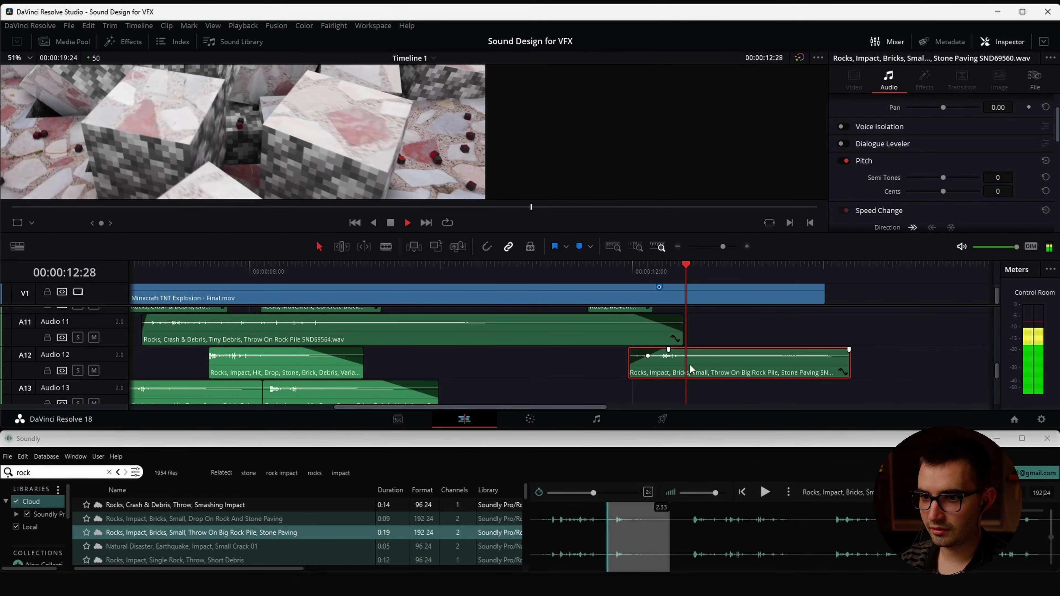
key(slash)
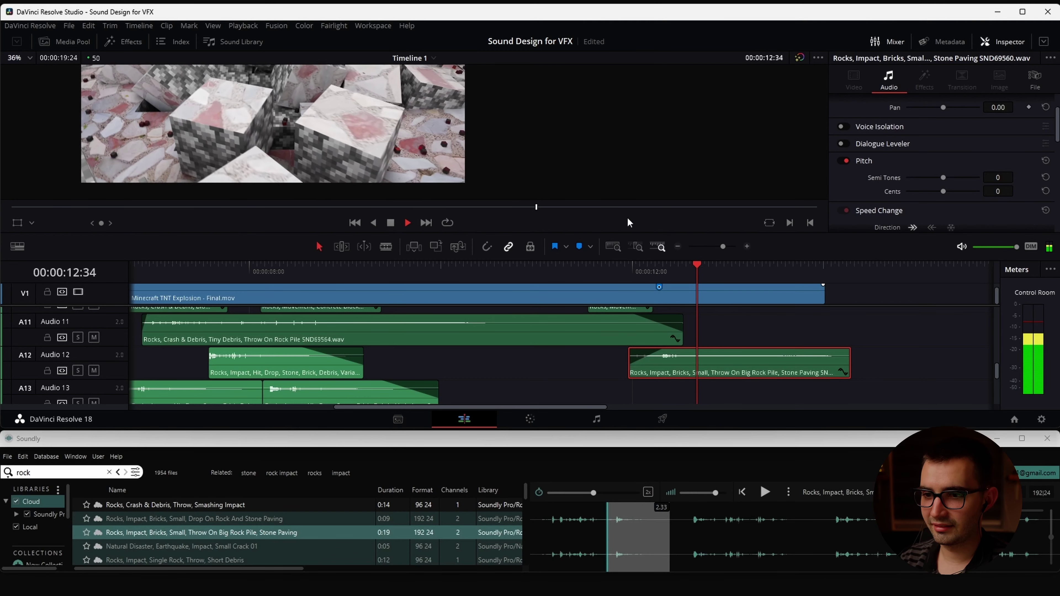
Set the bricks impact clip's pitch to 8 semitones and trim its end to about 00:00:13:43 with a fade-out
key(space)
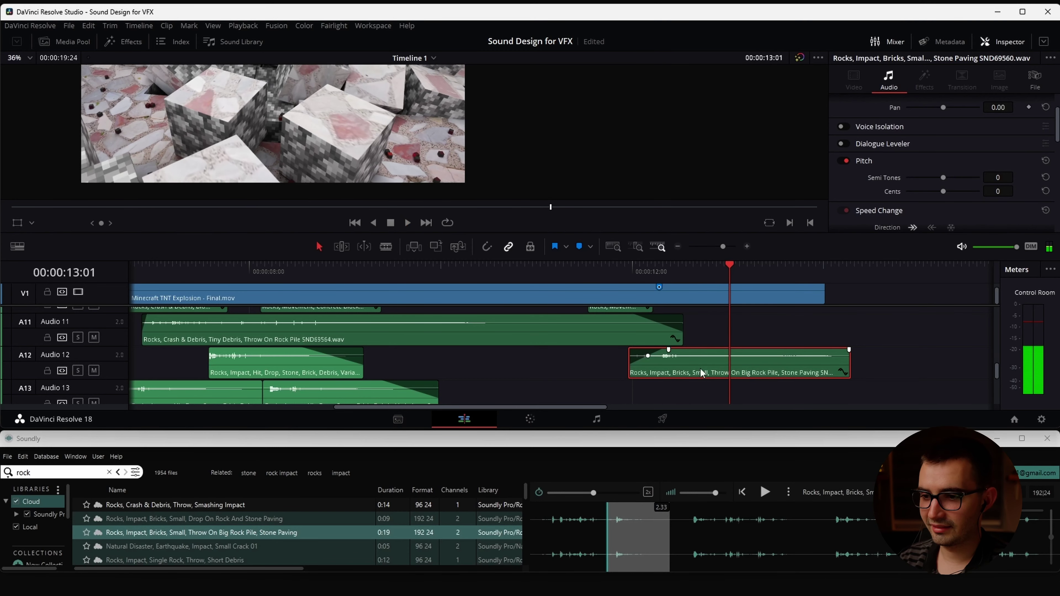
drag(998, 177, 1003, 177)
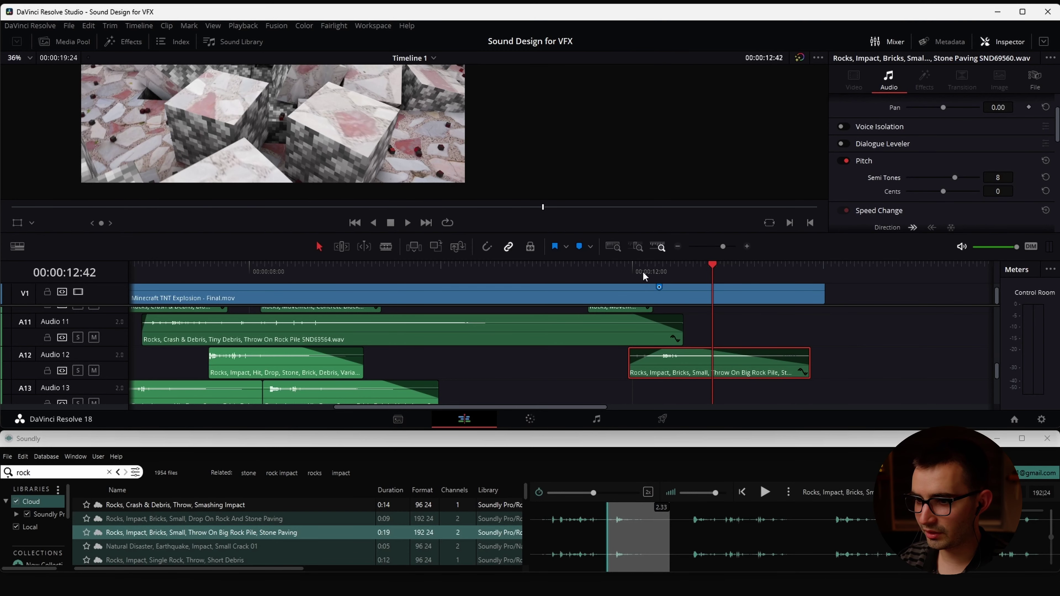
click(618, 271)
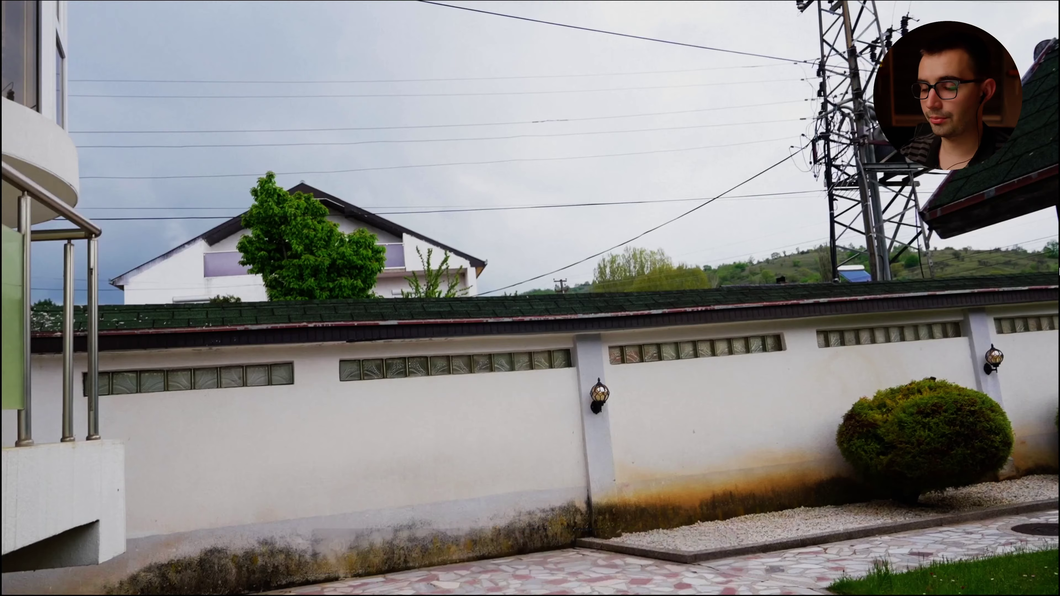
Review the shot full screen and check the Minecraft stone block place clip on the TNT Fall track around 00:00:04:21
key(space)
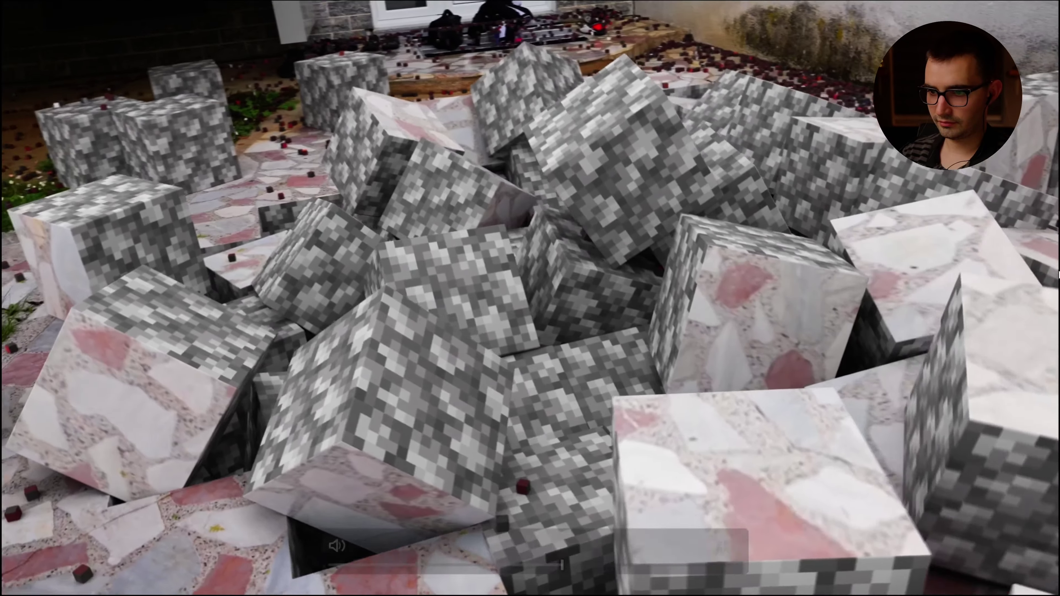
mouse_move(1059, 275)
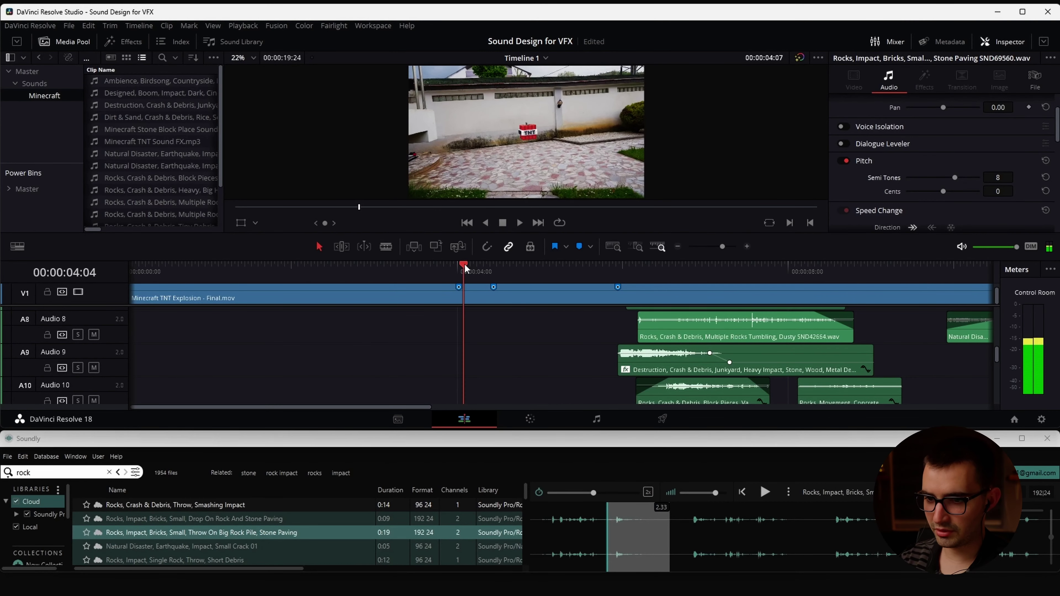
drag(491, 337, 419, 402)
click(416, 268)
scroll(430, 315, up, 2)
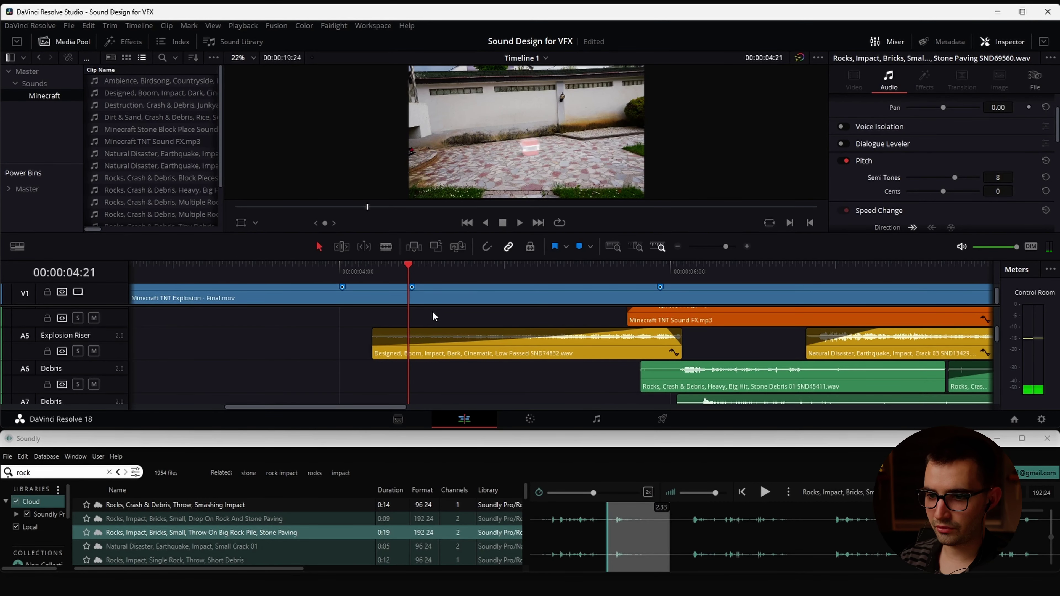
drag(430, 332, 416, 392)
click(417, 316)
drag(337, 321, 333, 372)
scroll(410, 358, up, 2)
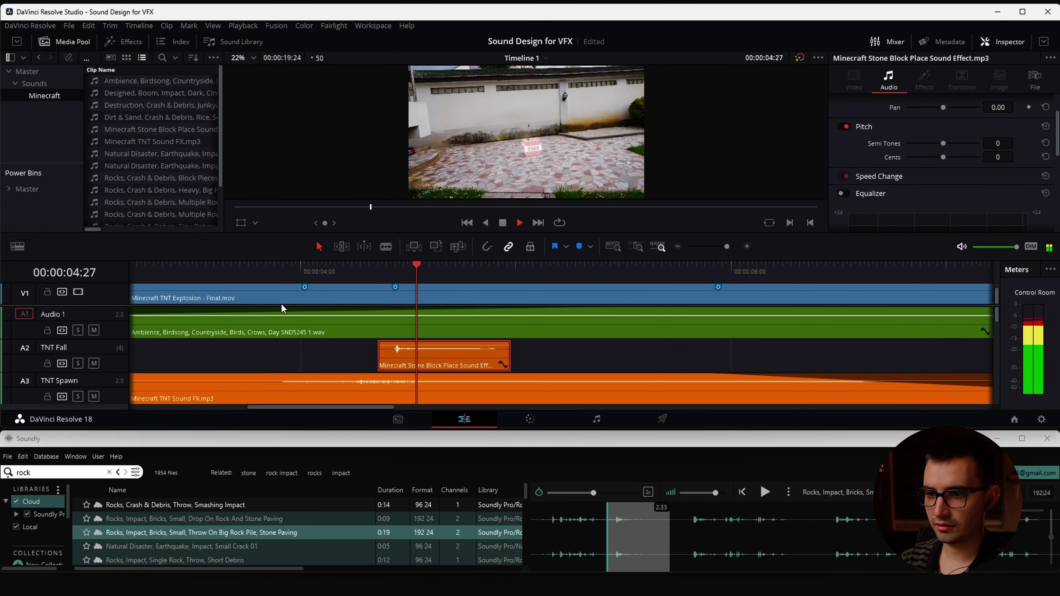
Play the rubble section up to about 00:00:12:26 and examine the bricks impact clip on Audio 12
key(space)
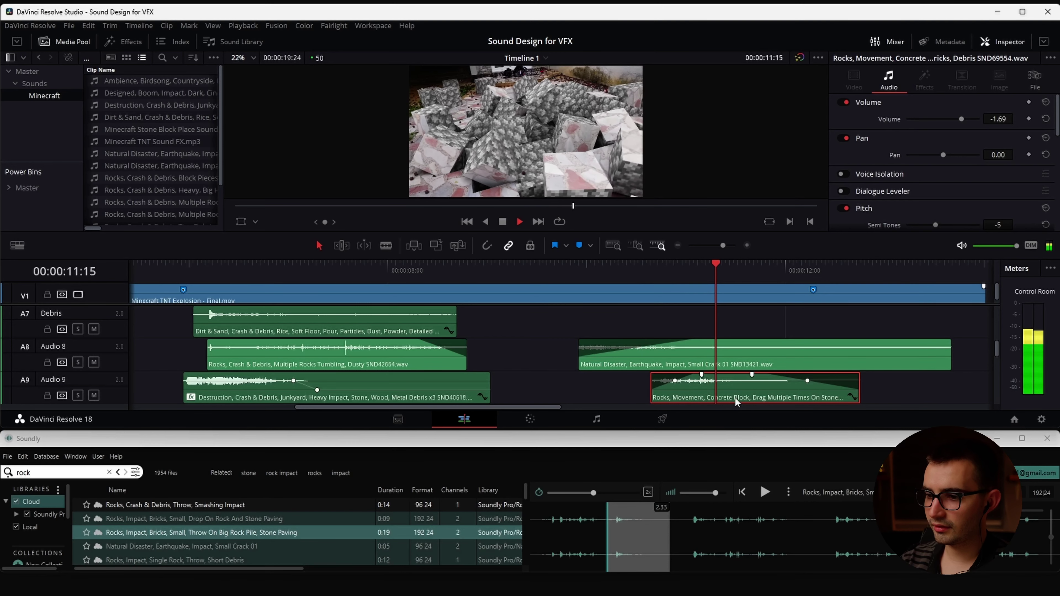
key(space)
key(space)
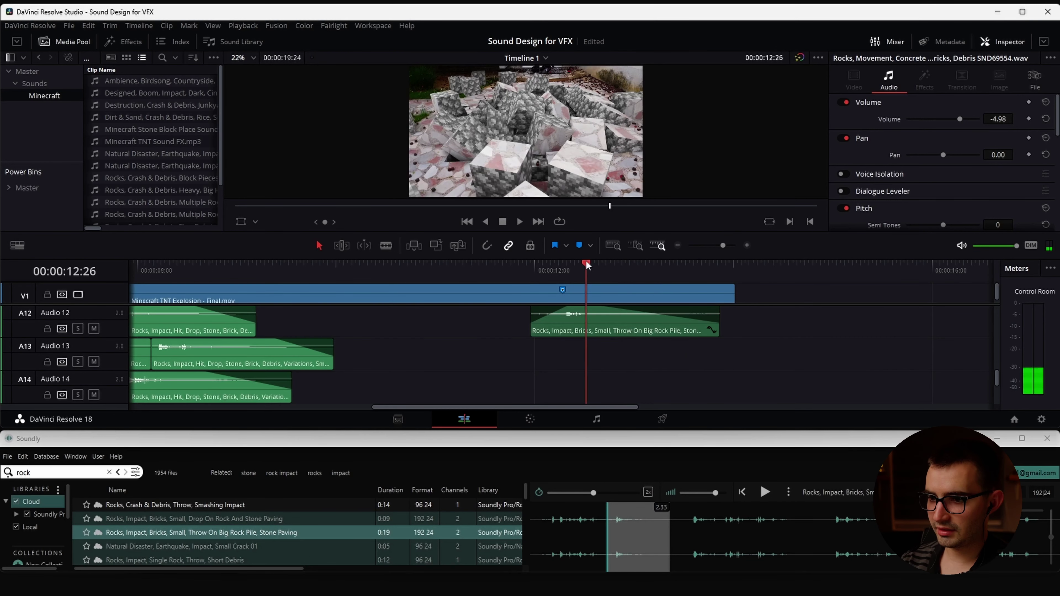
scroll(620, 340, down, 3)
scroll(616, 374, up, 1)
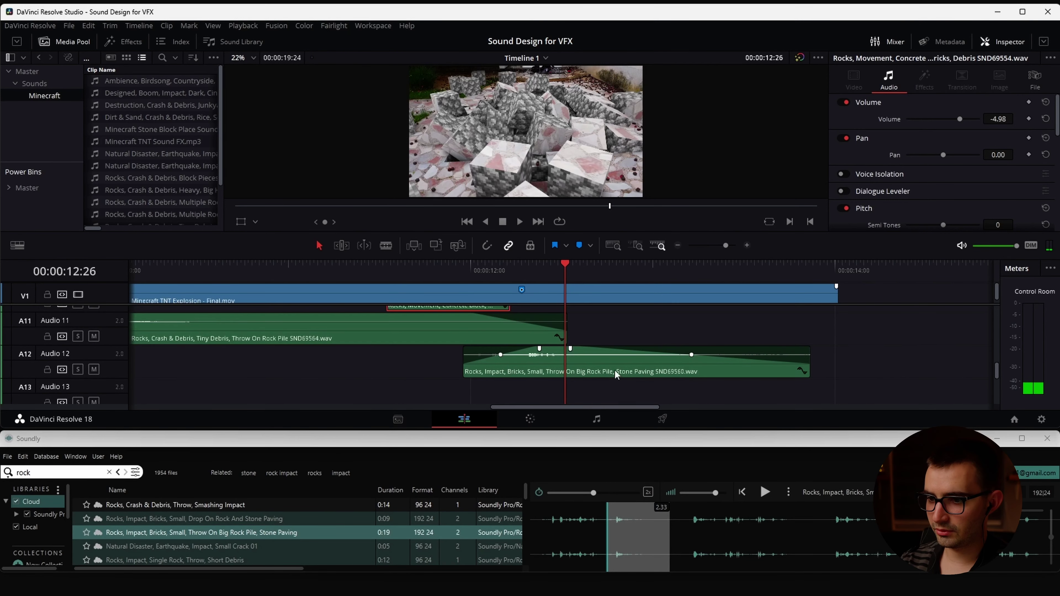
Shorten the Audio 12 bricks impact clip's fade-out to begin at about 00:00:13:05, and add volume keyframes around 00:00:12:26
drag(570, 350, 675, 353)
alt+click(567, 355)
scroll(587, 355, up, 1)
drag(553, 265, 526, 270)
scroll(605, 151, up, 8)
drag(605, 150, 556, 145)
mouse_move(525, 270)
mouse_down()
mouse_move(491, 267)
mouse_move(553, 276)
mouse_up()
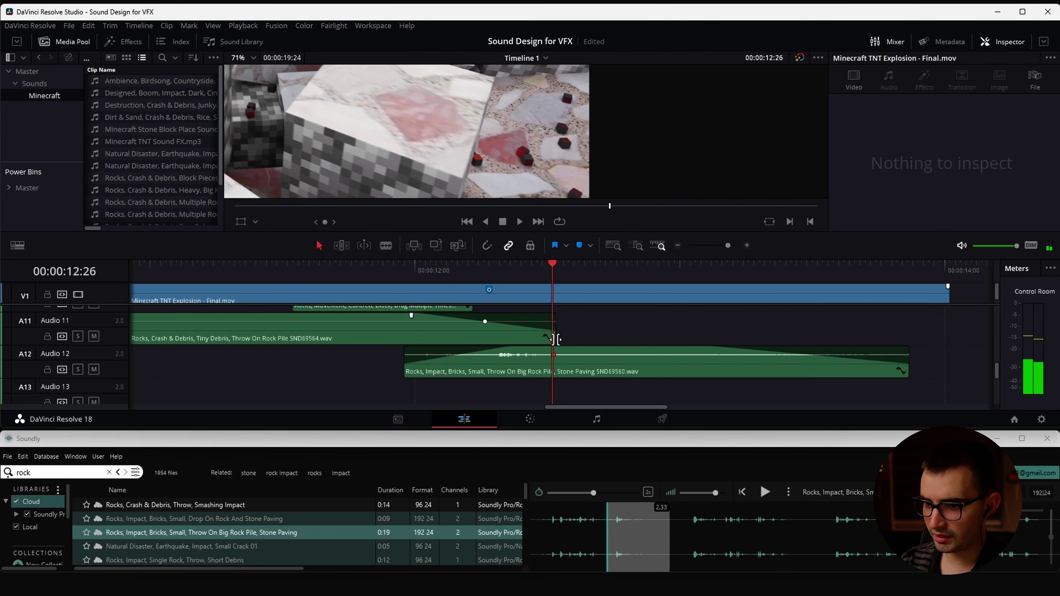
click(560, 354)
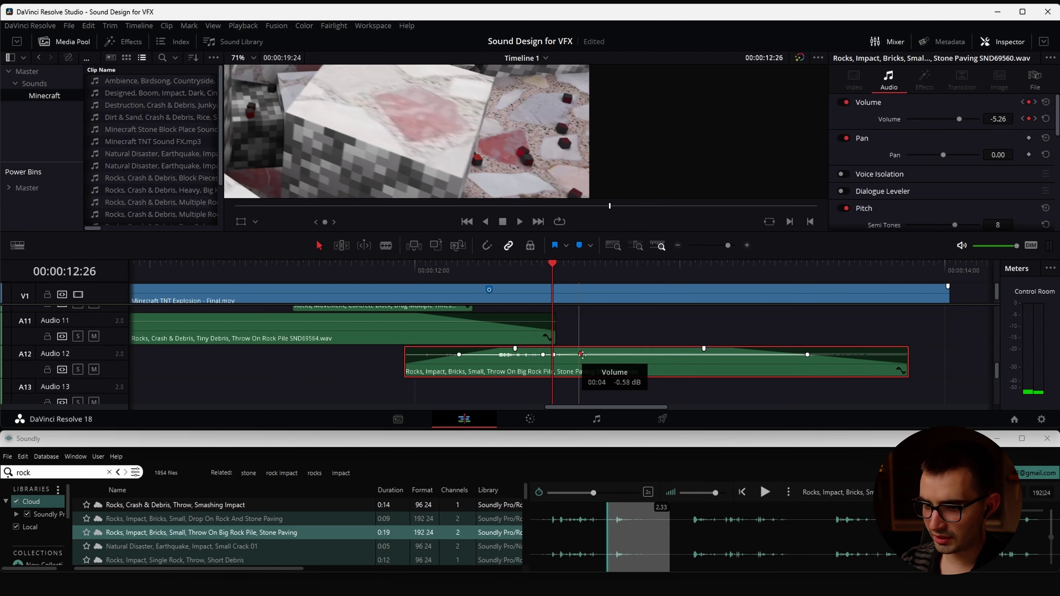
Split the bricks impact clip at 00:00:12:34, move the second part to Audio 13, and ramp the first part's volume down to -100
scroll(556, 360, up, 2)
key(j)
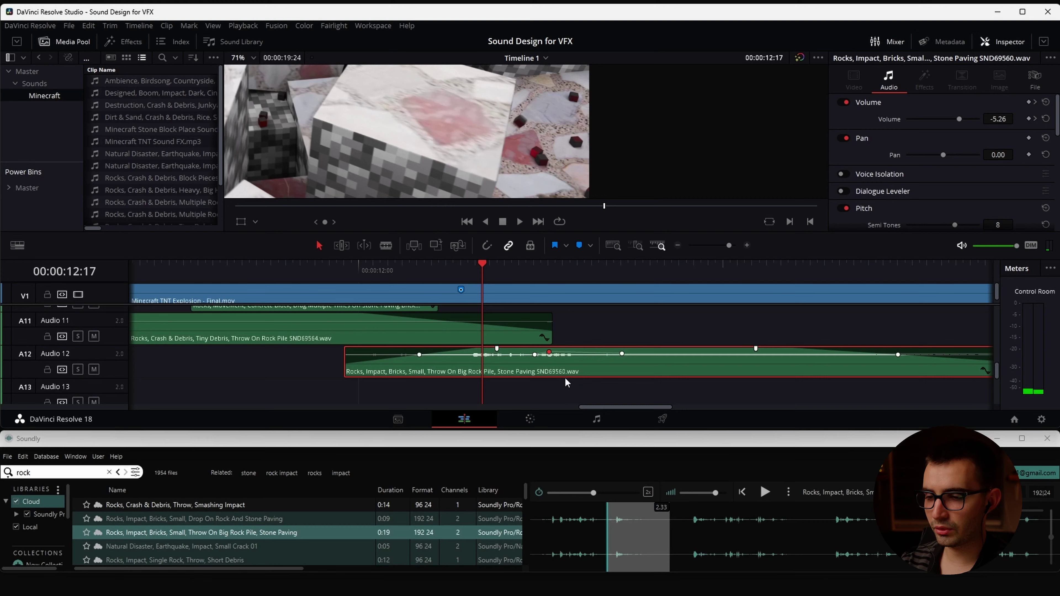
key(space)
click(606, 272)
key(ctrl+b)
drag(643, 370, 557, 398)
drag(550, 352, 609, 371)
scroll(648, 369, down, 1)
scroll(648, 369, left, 1)
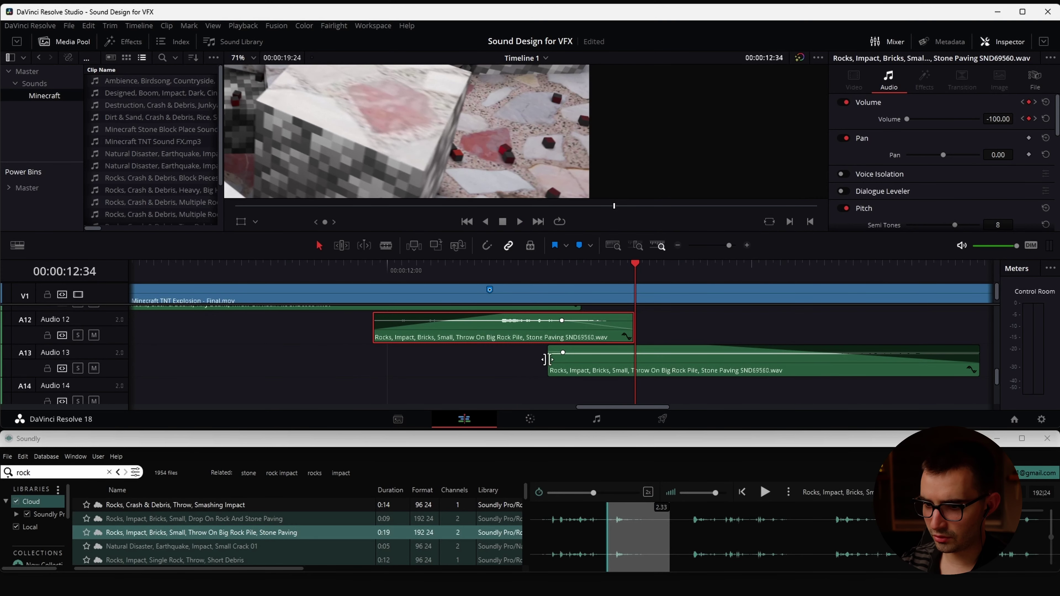
Extend the Audio 13 bricks clip's start to about 00:00:12:19 with a volume ramp up to 18.12, and listen
click(549, 355)
mouse_move(544, 356)
mouse_down()
mouse_move(518, 356)
mouse_move(563, 348)
mouse_up()
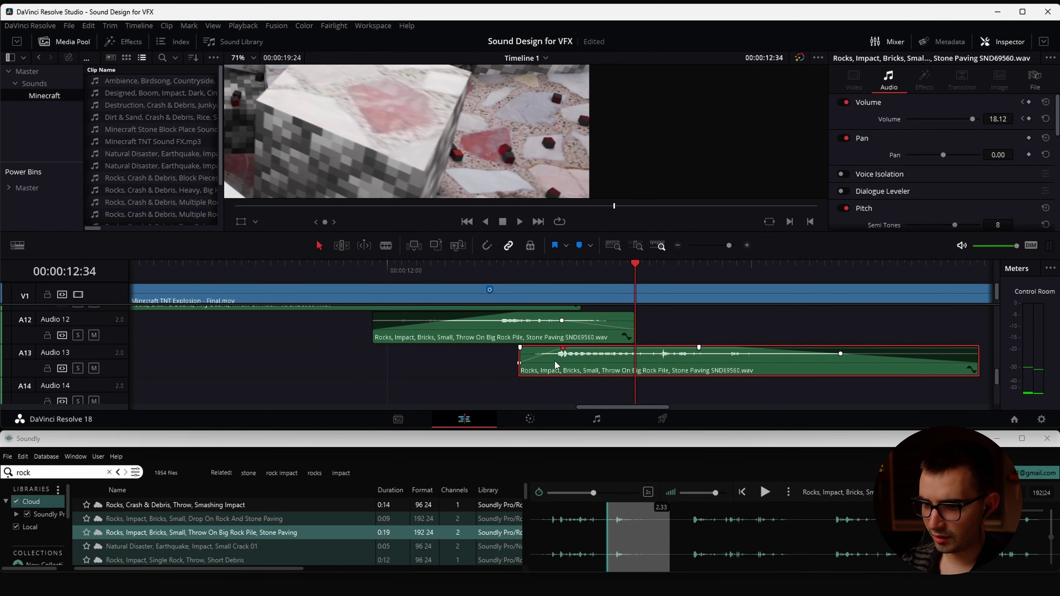
drag(563, 272, 433, 271)
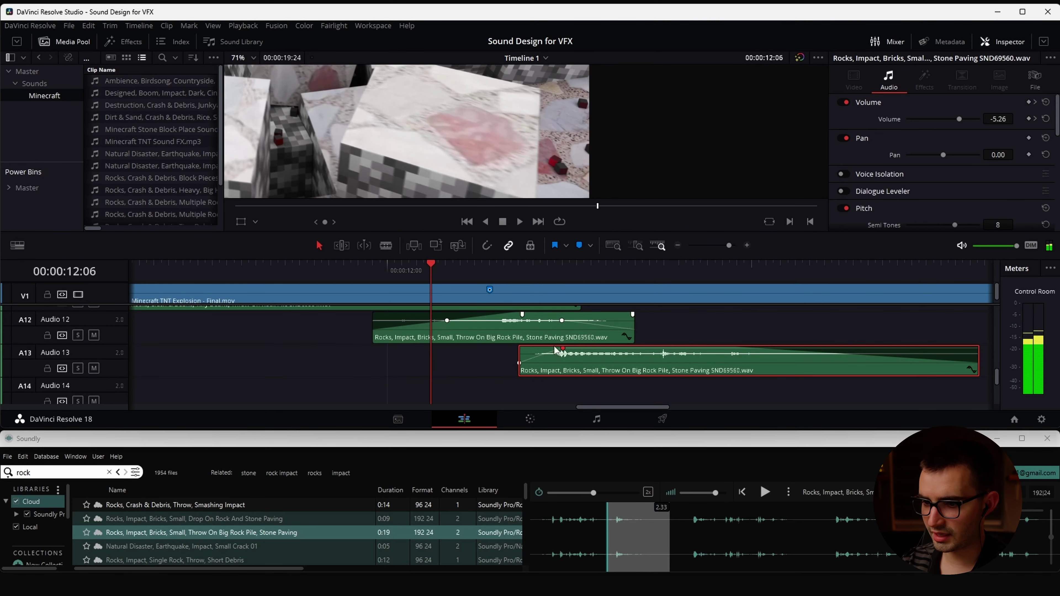
drag(580, 365, 588, 365)
key(space)
key(space)
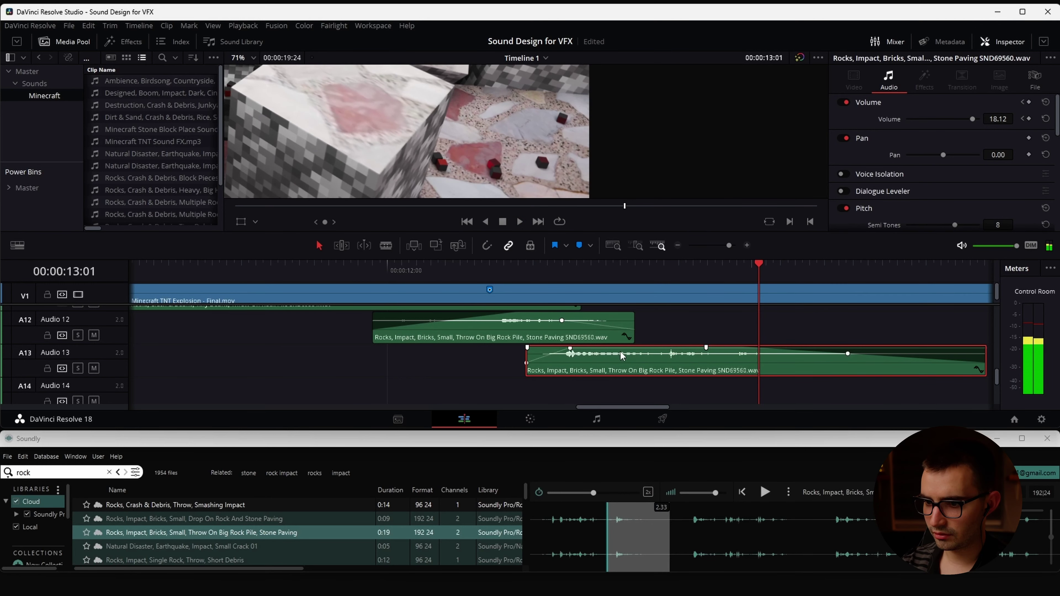
Trim the end of the Audio 13 bricks clip to about 00:00:12:40
scroll(606, 393, up, 3)
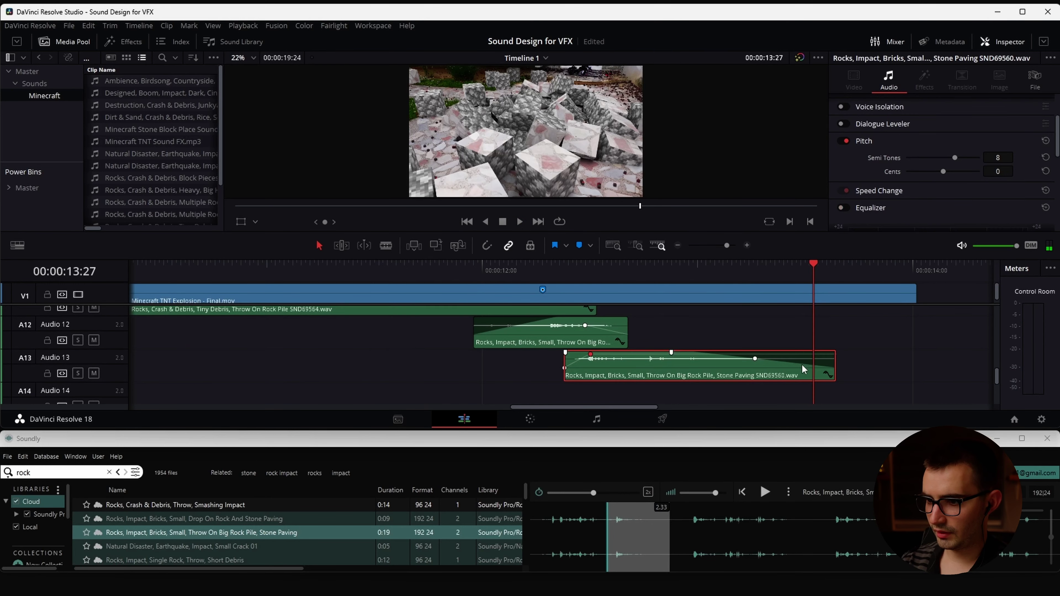
drag(830, 364, 654, 362)
drag(574, 352, 608, 352)
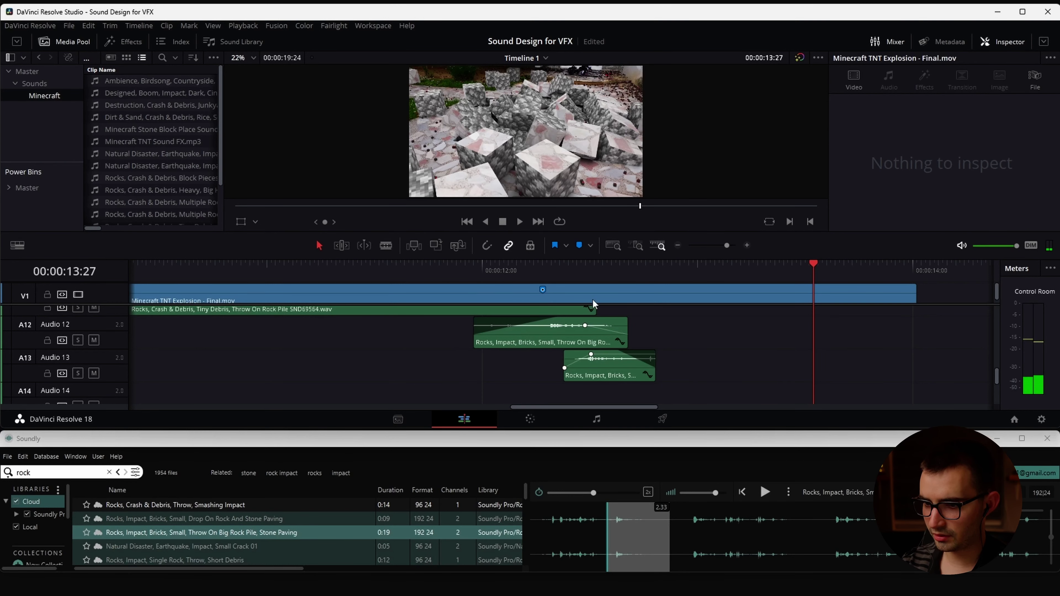
Find "debris rocks falling" in Soundly, place "Rocks, Movement, Small, Rubble, Drop Pieces 02" on Audio 10 at about 00:00:13:25, and listen
drag(806, 277, 831, 274)
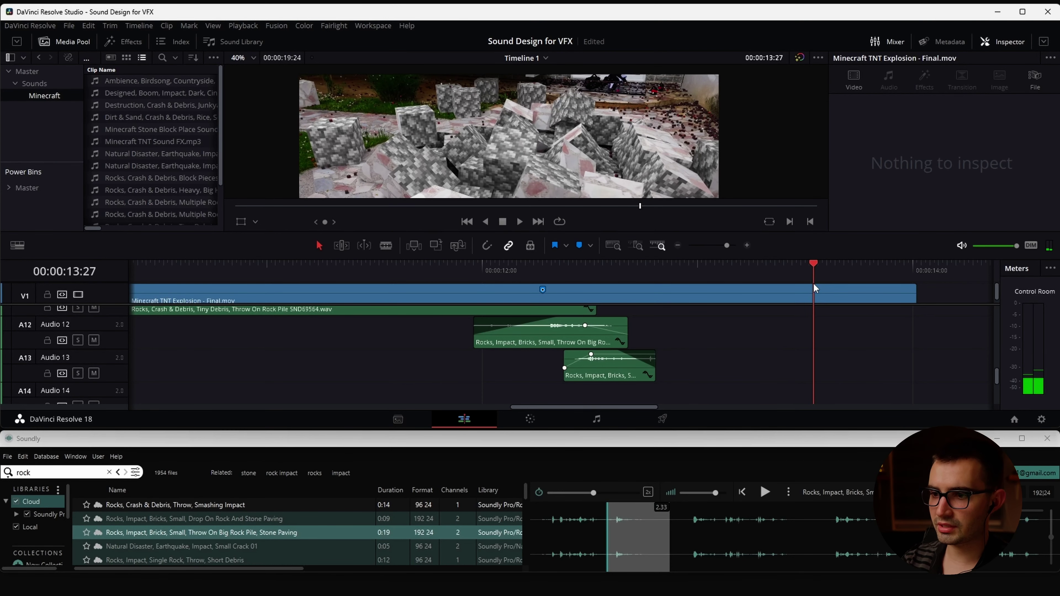
click(840, 293)
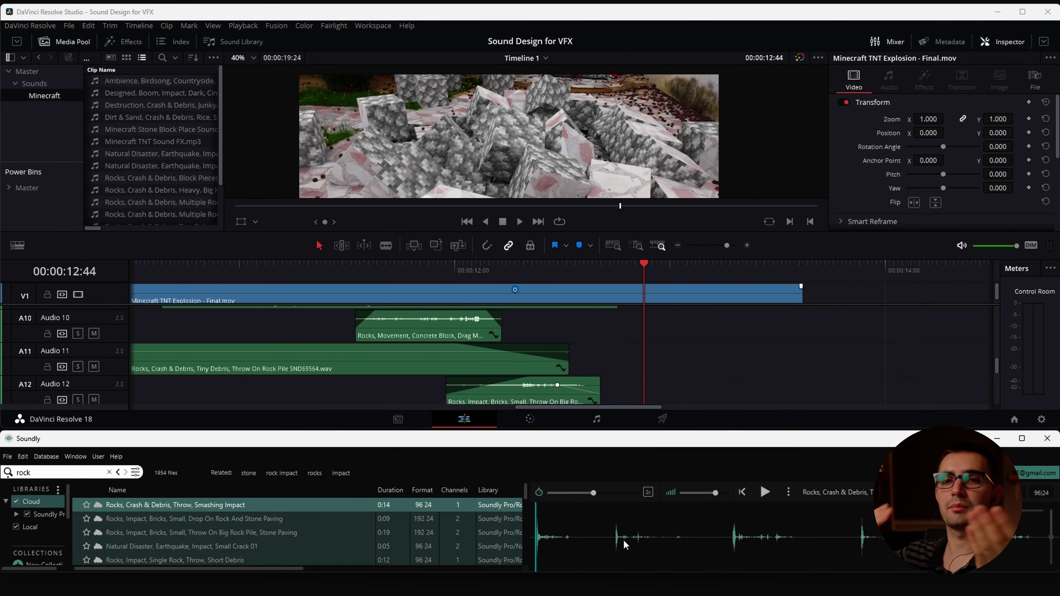
key(Down)
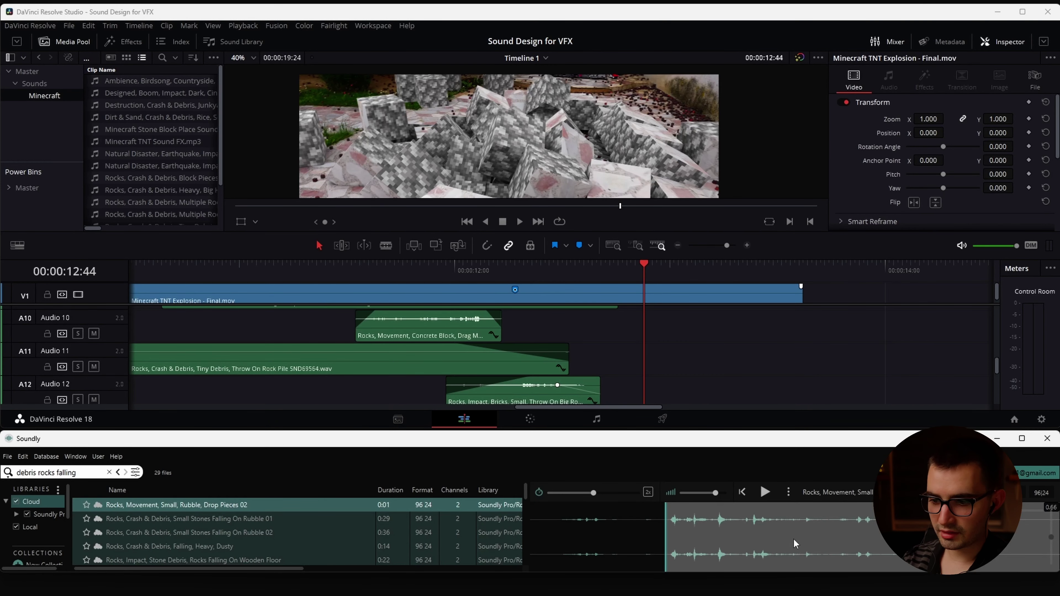
drag(794, 539, 602, 341)
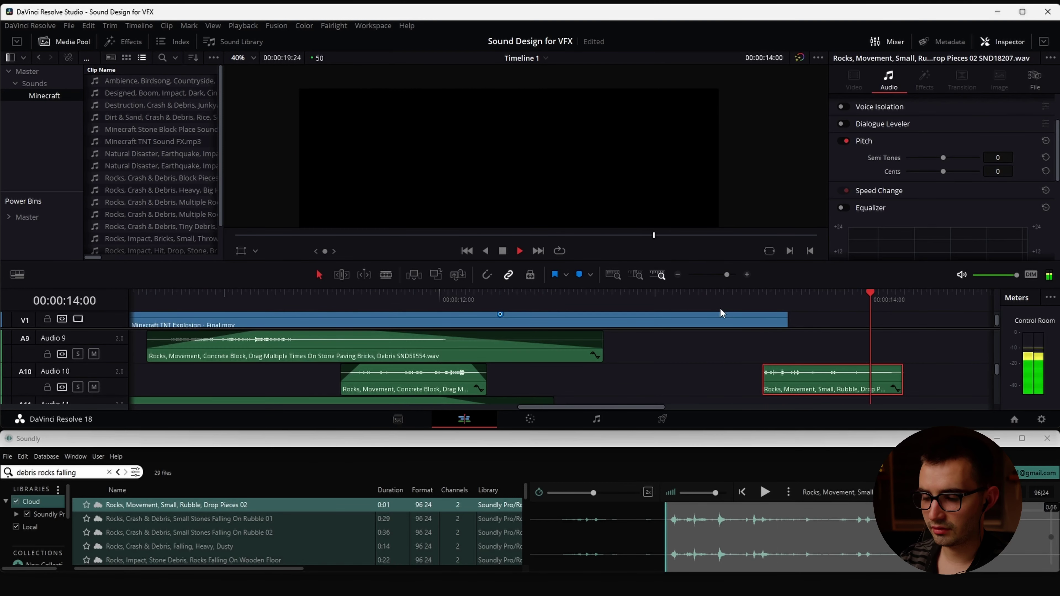
click(630, 304)
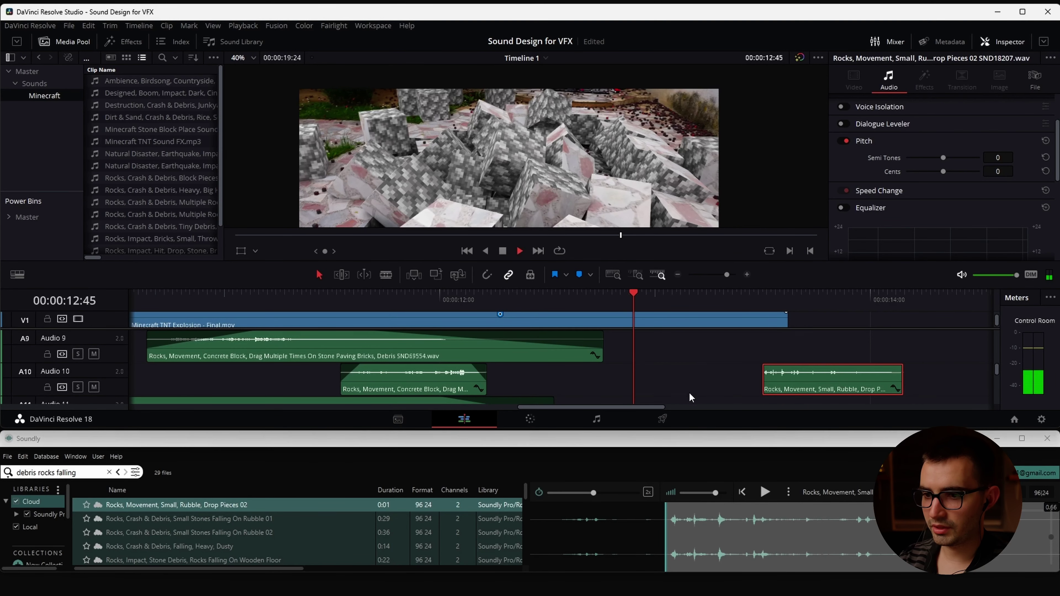
key(space)
drag(629, 371, 693, 403)
mouse_move(672, 363)
mouse_down()
mouse_move(714, 382)
mouse_move(702, 397)
mouse_up()
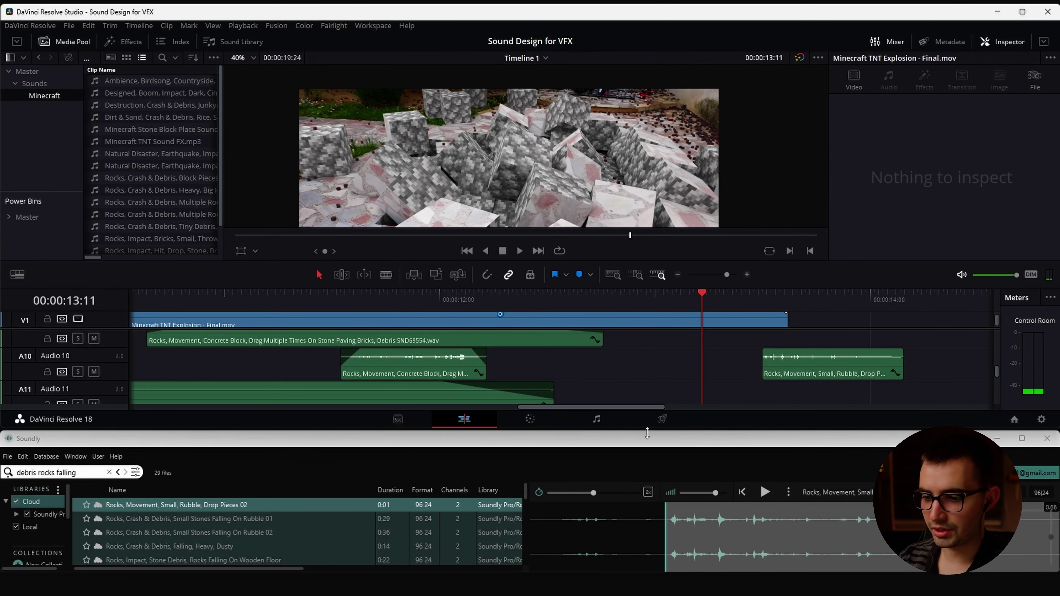
Enlarge the timeline and copy the "Rocks, Impact, Hit, Drop, Stone, Brick, Debris, Variations, Small 01" clip to Audio 11 after the tiny debris clip
click(175, 518)
scroll(517, 368, down, 2)
drag(391, 353, 518, 386)
click(485, 291)
drag(485, 261, 484, 142)
drag(479, 319, 714, 276)
scroll(377, 336, down, 2)
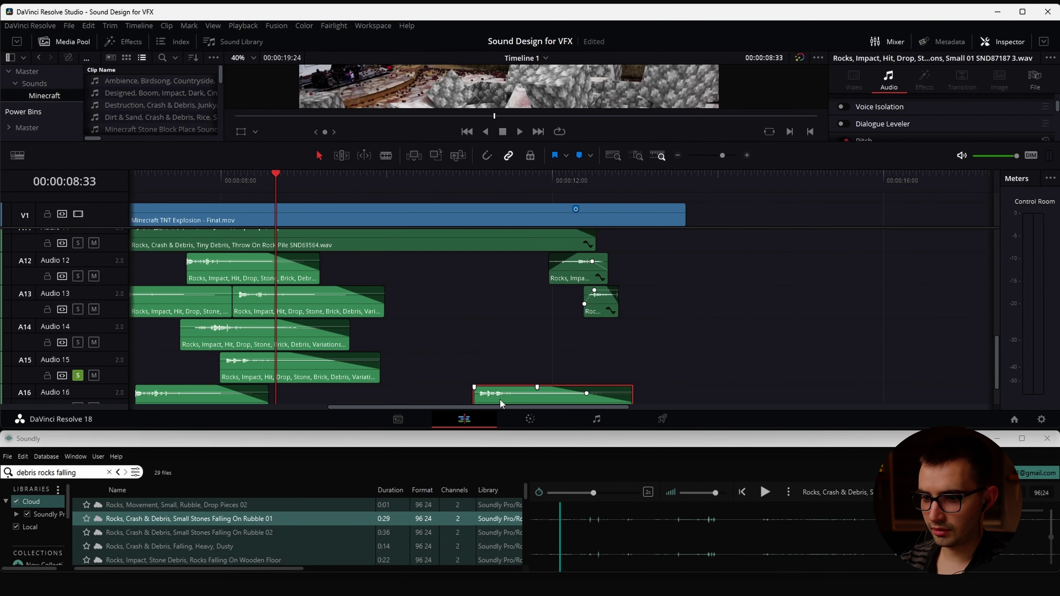
drag(500, 400, 476, 333)
click(482, 175)
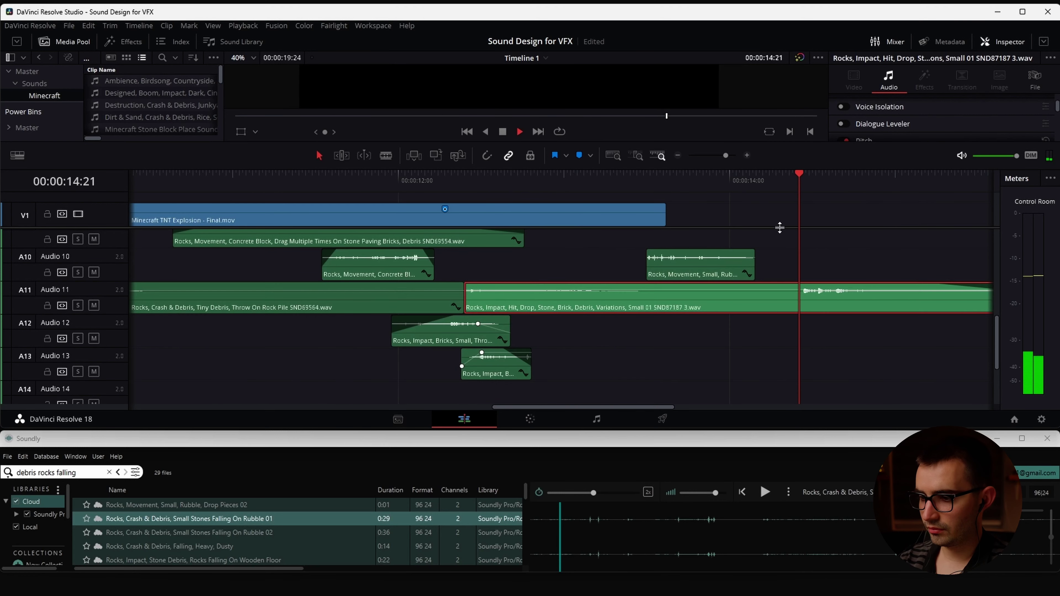
Cut the copied stone debris clip on Audio 11 down to the section from 00:00:14:35 to 00:00:16:19
drag(826, 343, 644, 365)
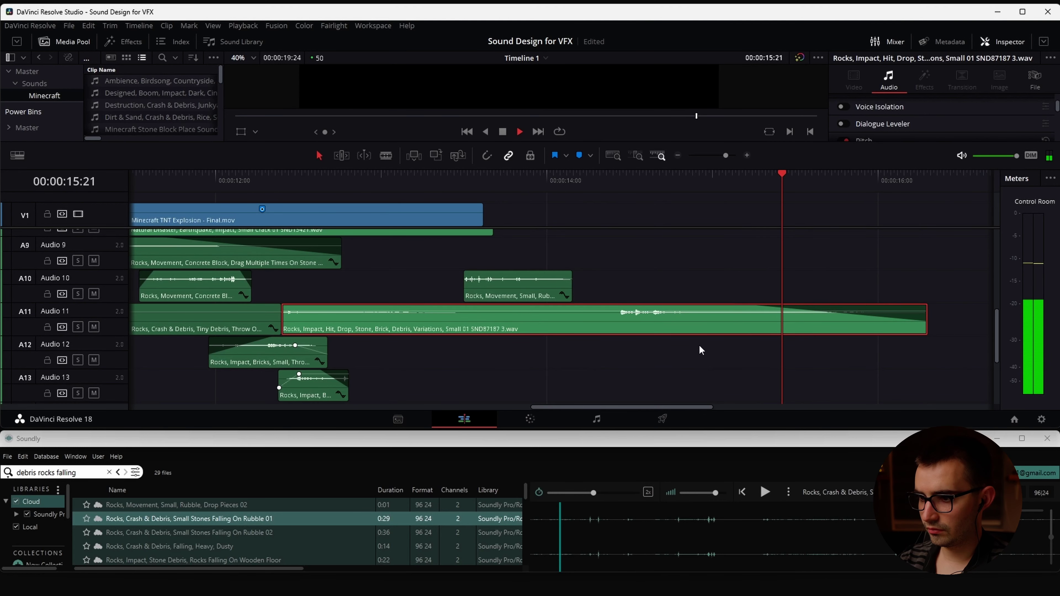
key(ctrl+b)
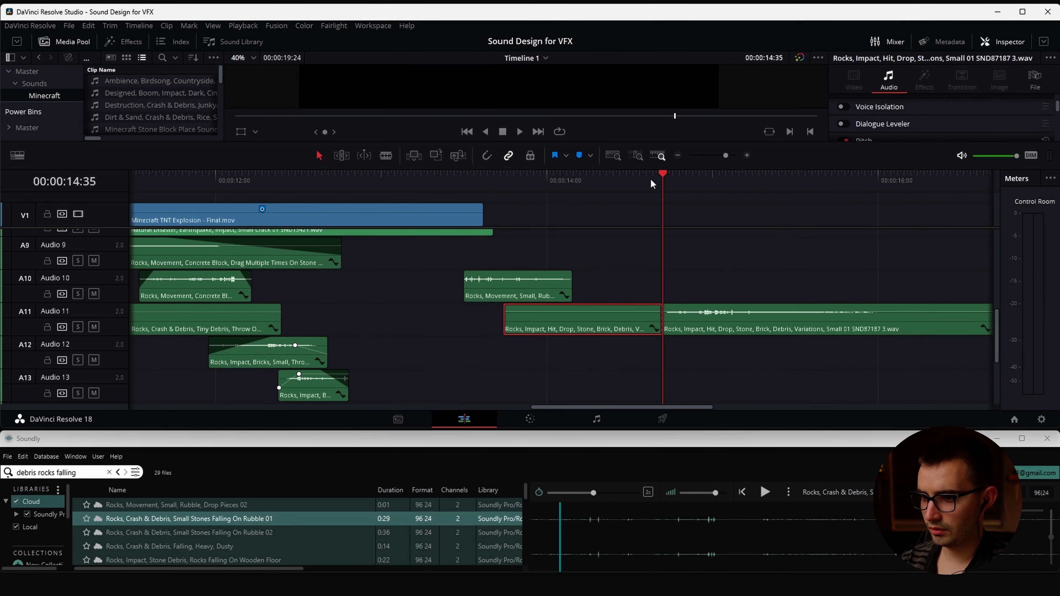
key(BackSpace)
drag(658, 179, 941, 182)
key(ctrl+b)
click(954, 325)
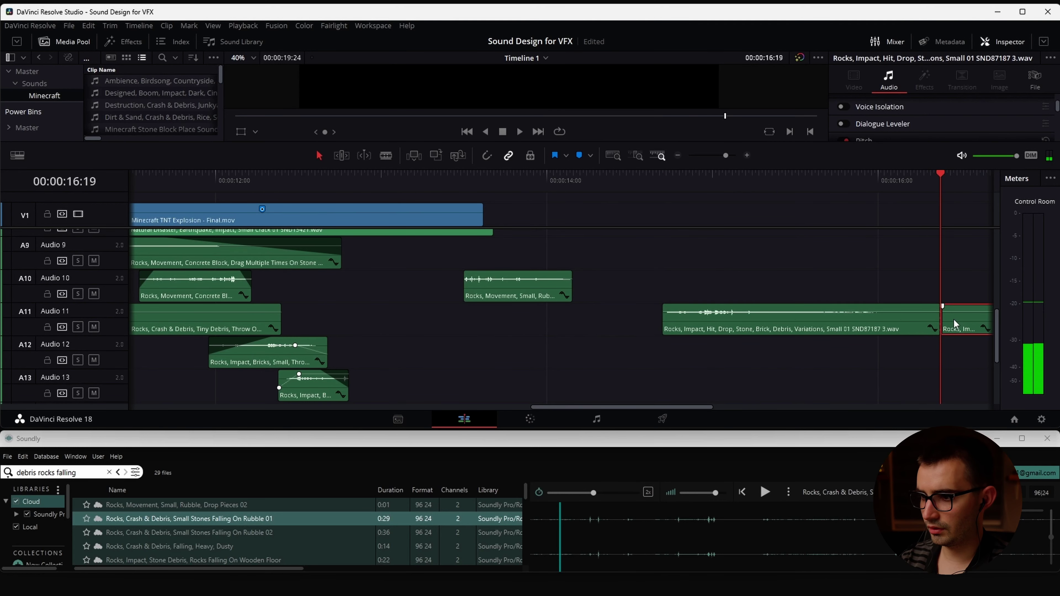
key(BackSpace)
Set the Audio 11 stone debris clip's speed to 75% with pitch correction, and extend its end
click(858, 331)
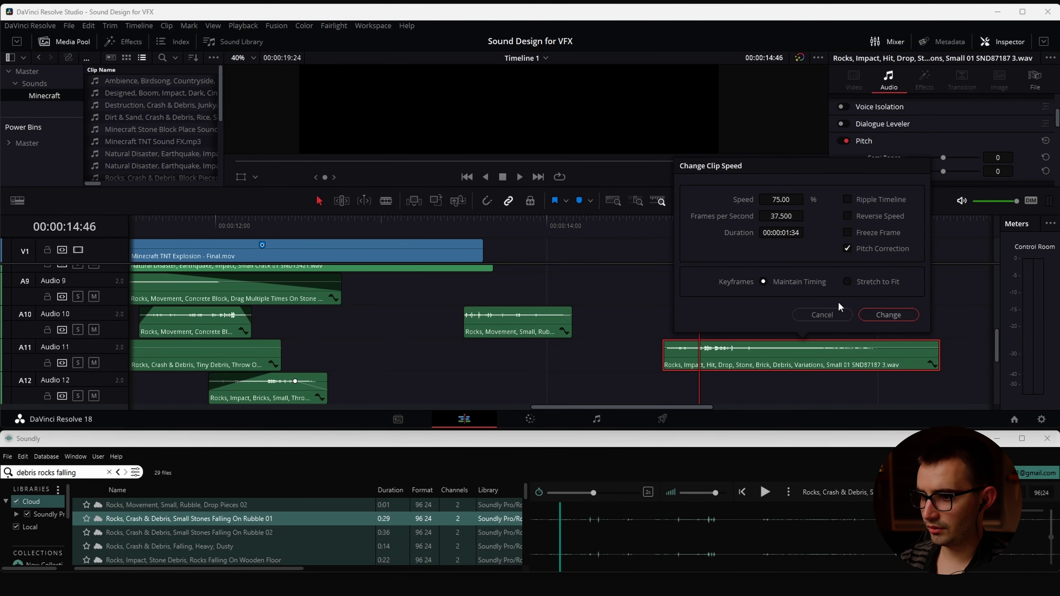
key(Return)
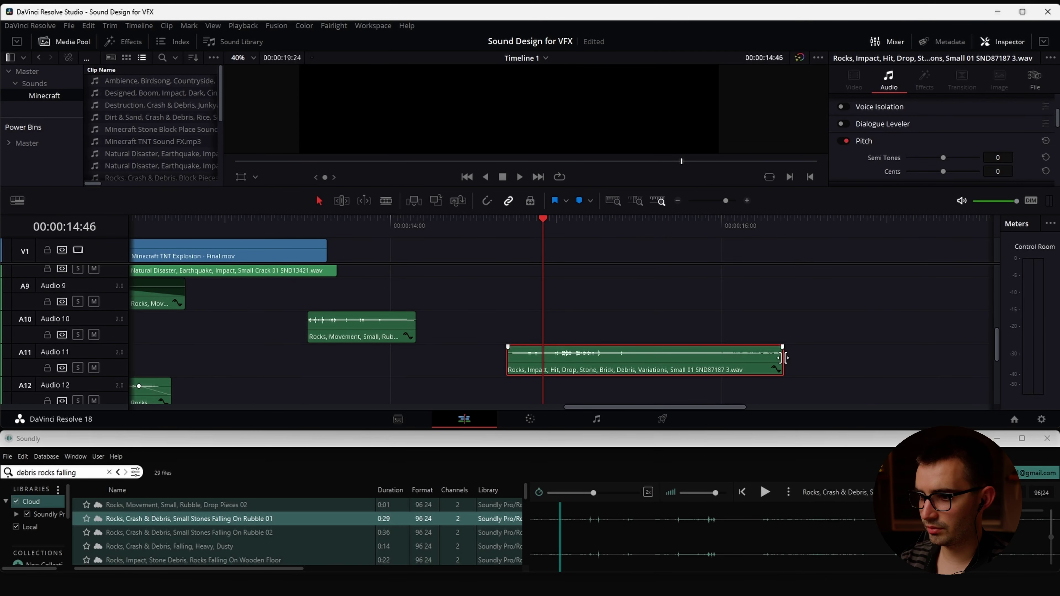
drag(784, 358, 992, 359)
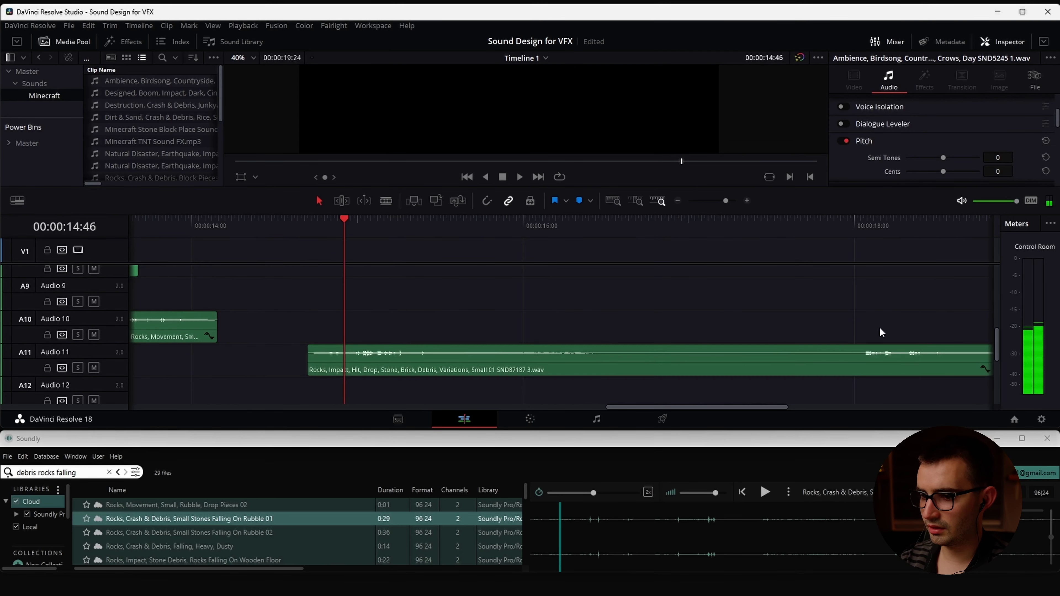
Move the slowed stone debris clip on Audio 11 to start at about 00:00:13:03, and play it back
key(space)
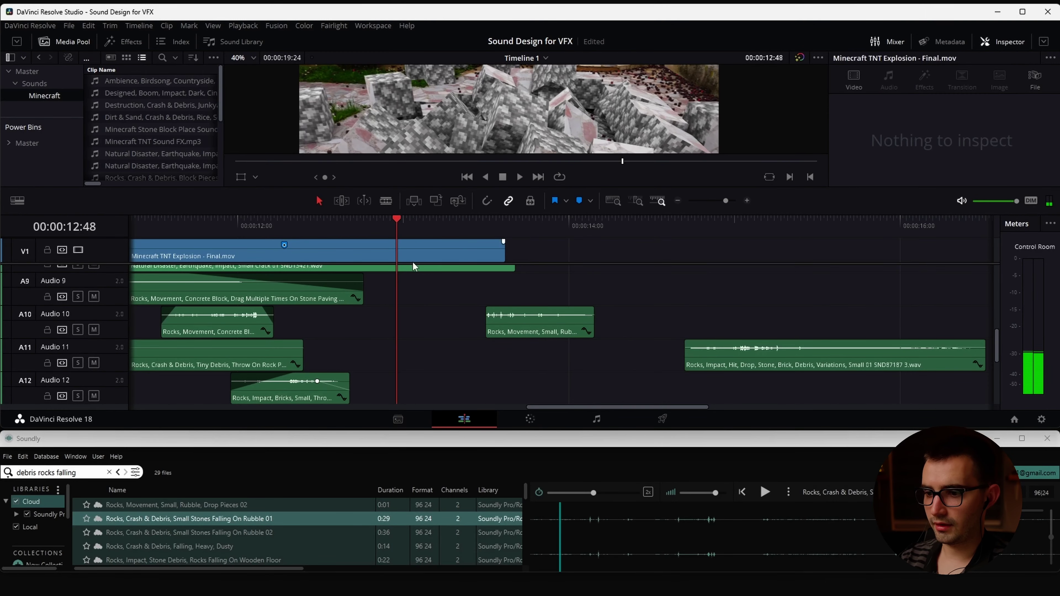
drag(748, 368, 470, 368)
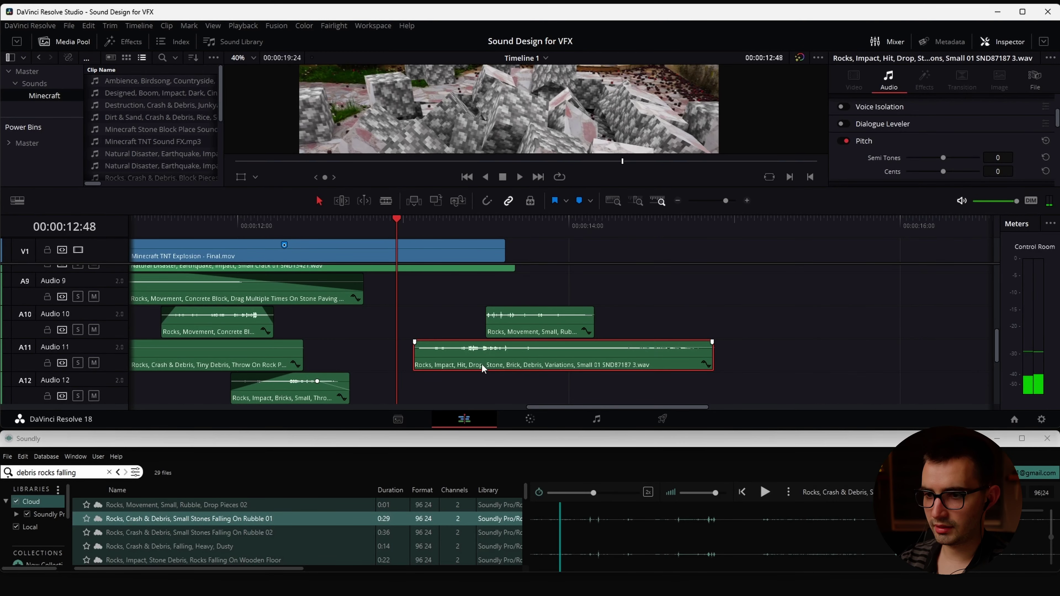
key(space)
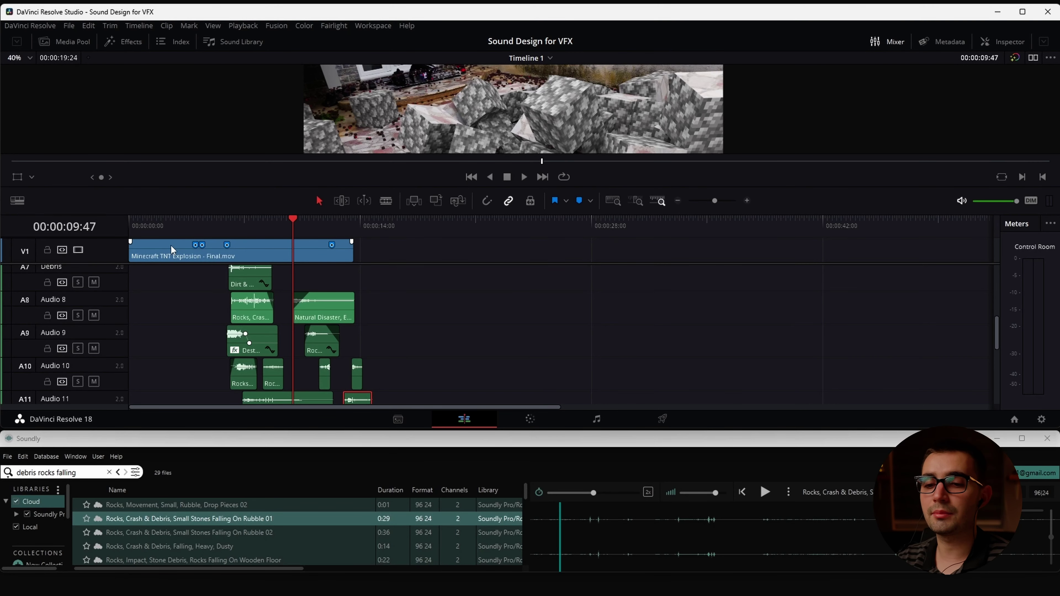
Solo the Explosion track and add Reverb to its Minecraft TNT Sound FX clip, using the Cathedral preset with Dry/Wet at 12.31
scroll(267, 318, up, 4)
scroll(280, 320, up, 5)
scroll(280, 320, up, 2)
scroll(276, 337, left, 6)
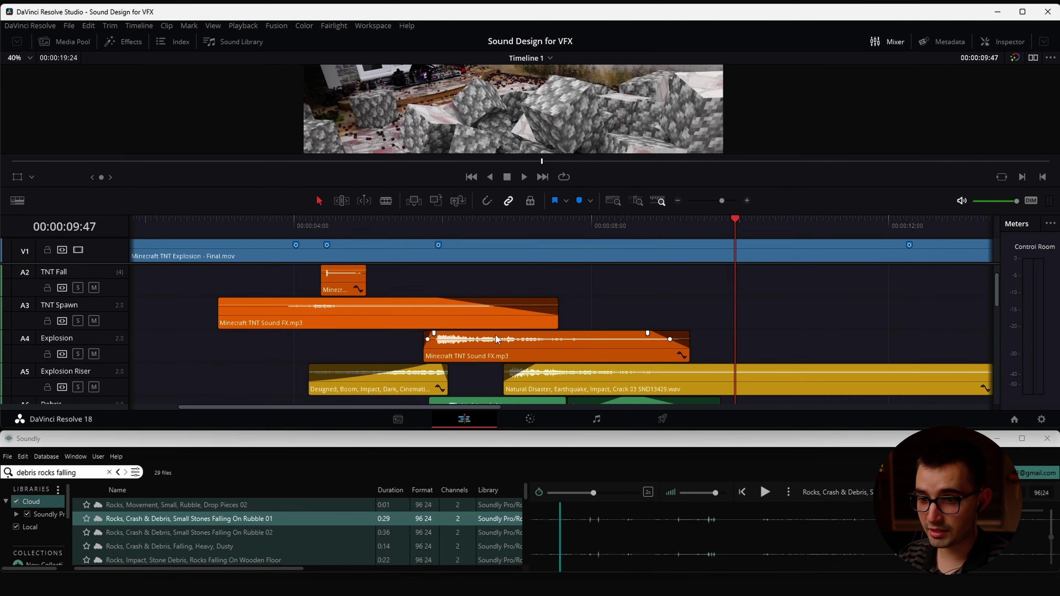
click(471, 357)
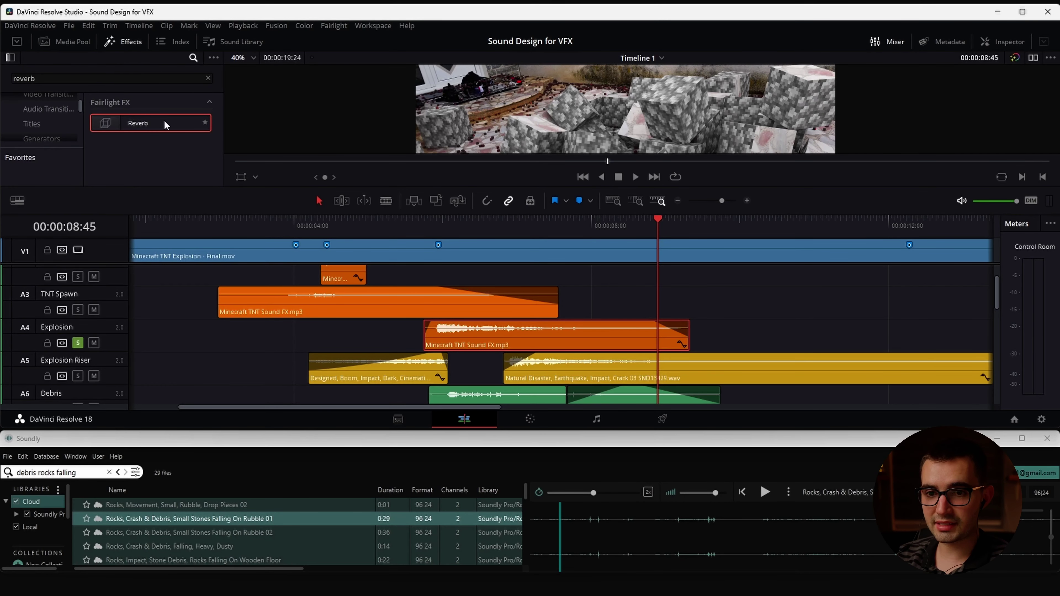
drag(553, 297, 542, 334)
click(312, 43)
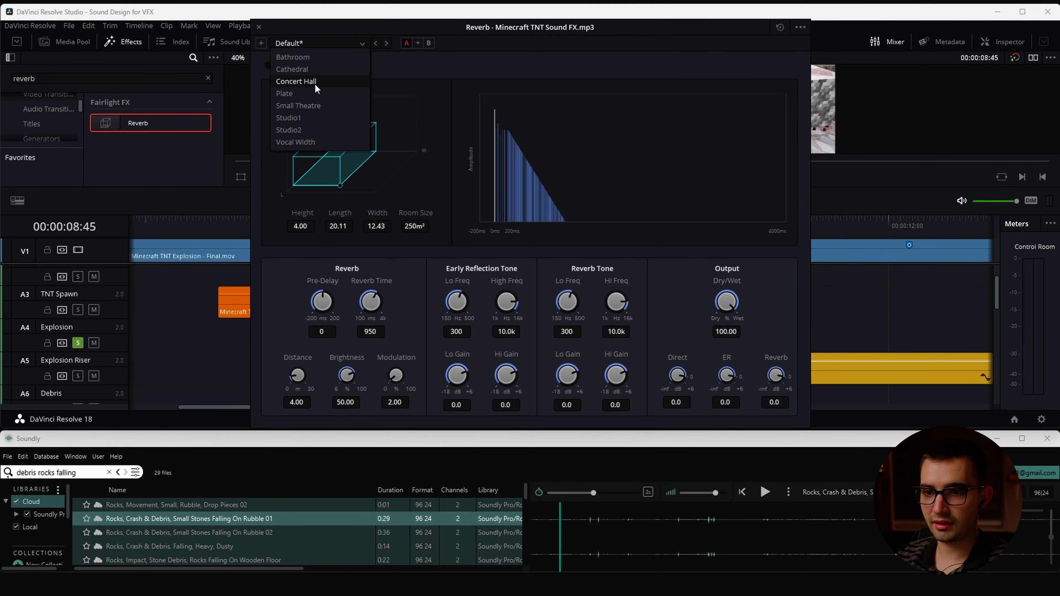
click(314, 71)
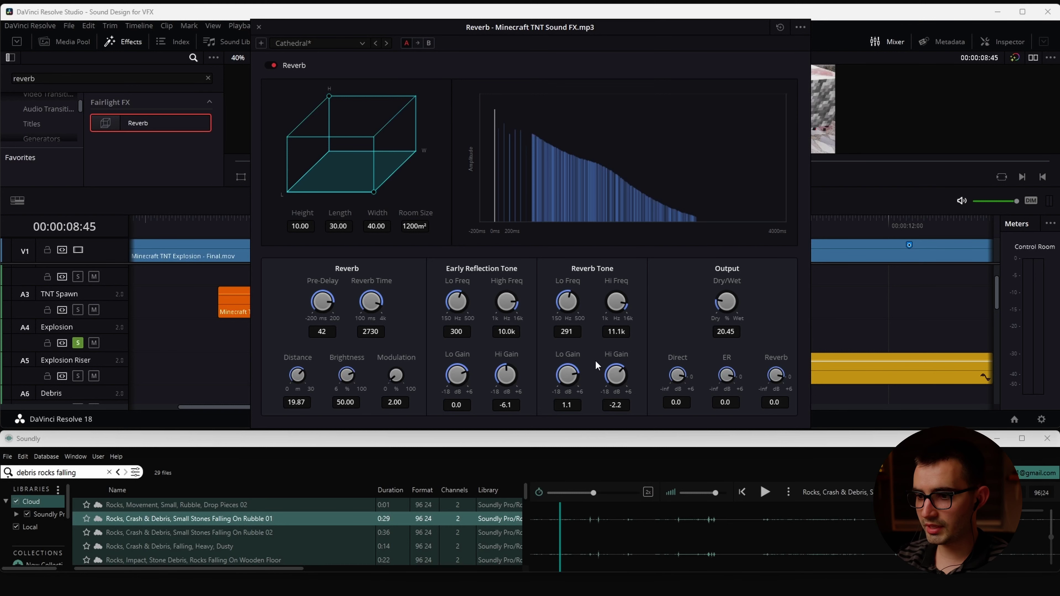
drag(596, 361, 586, 373)
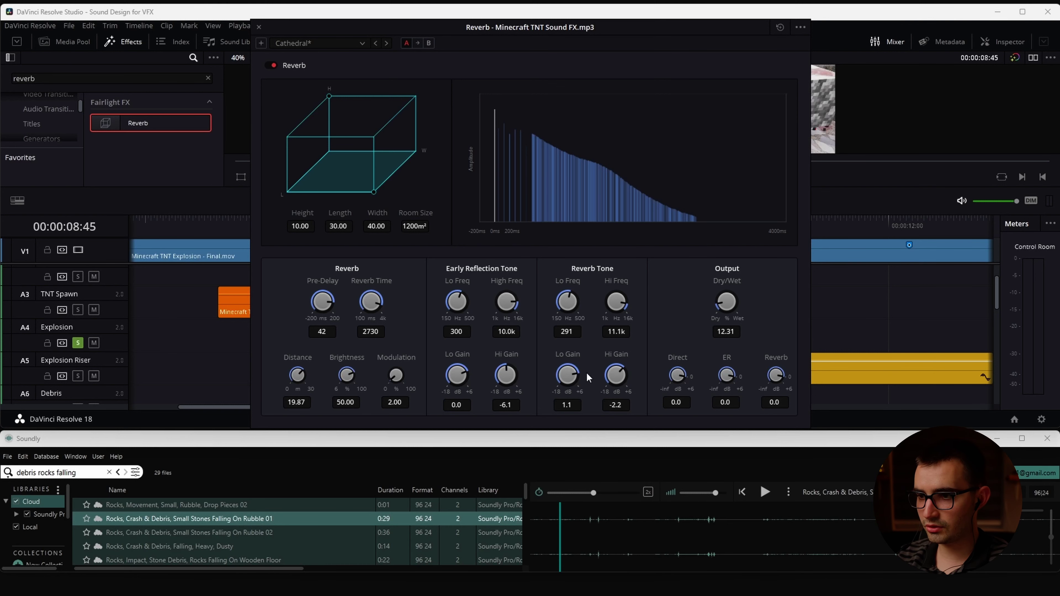
click(259, 26)
Play back the reverbed explosion clip from 00:00:05:42
click(430, 221)
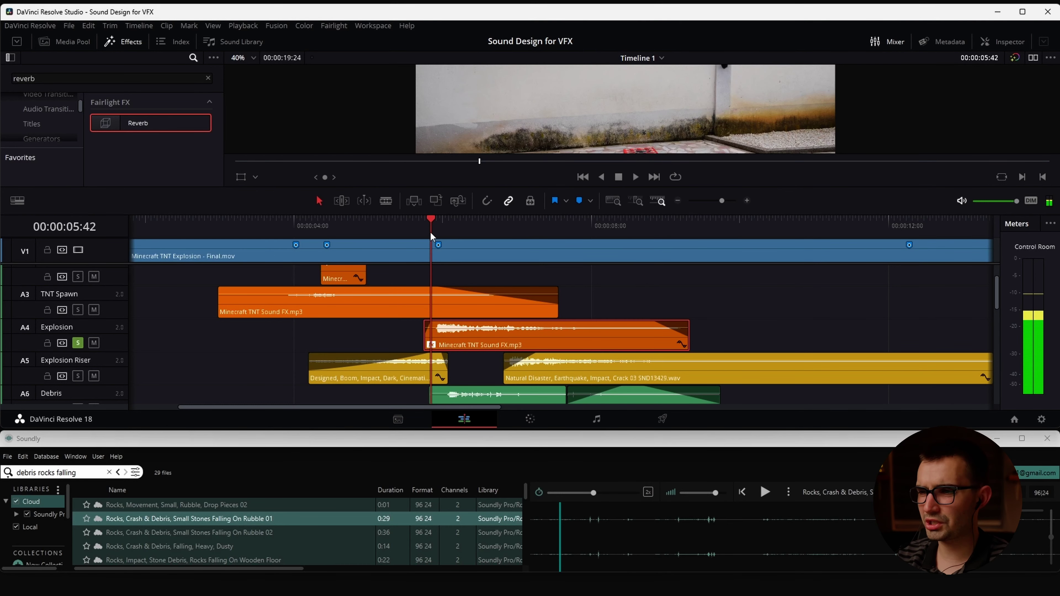
key(space)
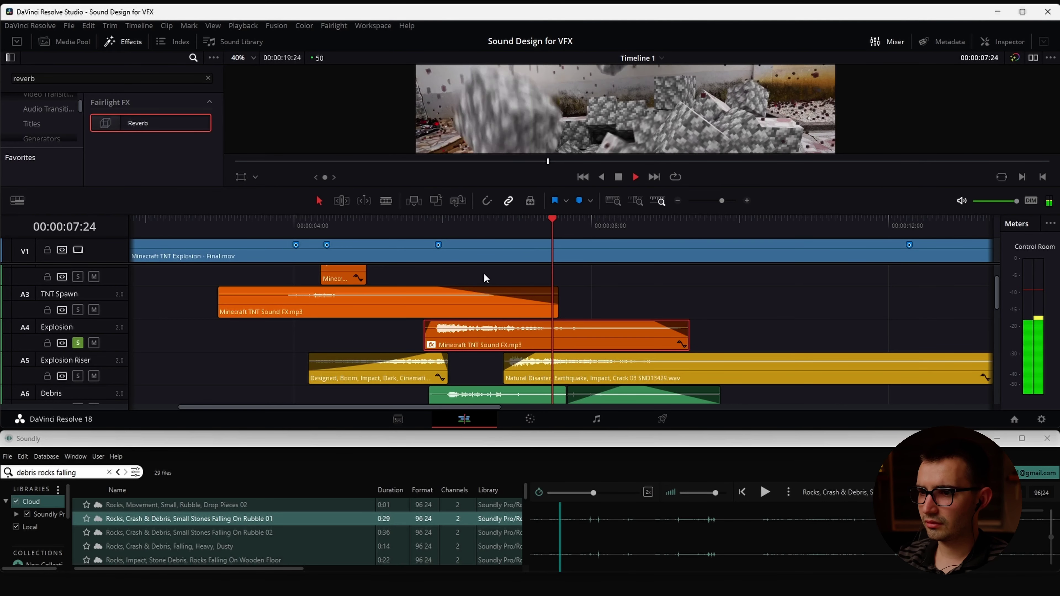
key(space)
Reopen the explosion clip's Reverb, set Dry/Wet to 7.50, and shrink the room to length 20.47 and width 25.32
click(1006, 42)
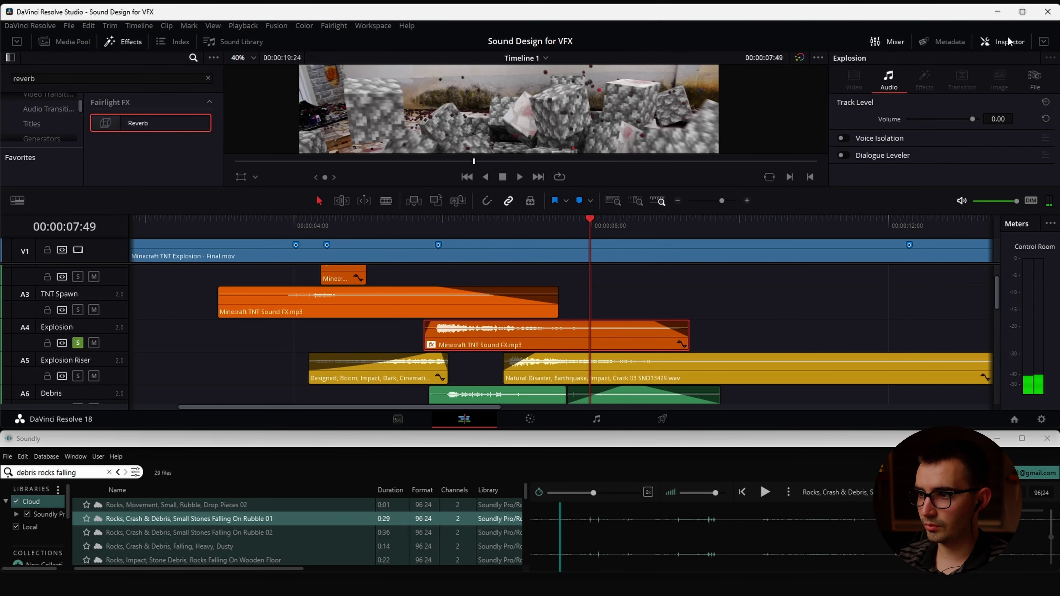
click(534, 336)
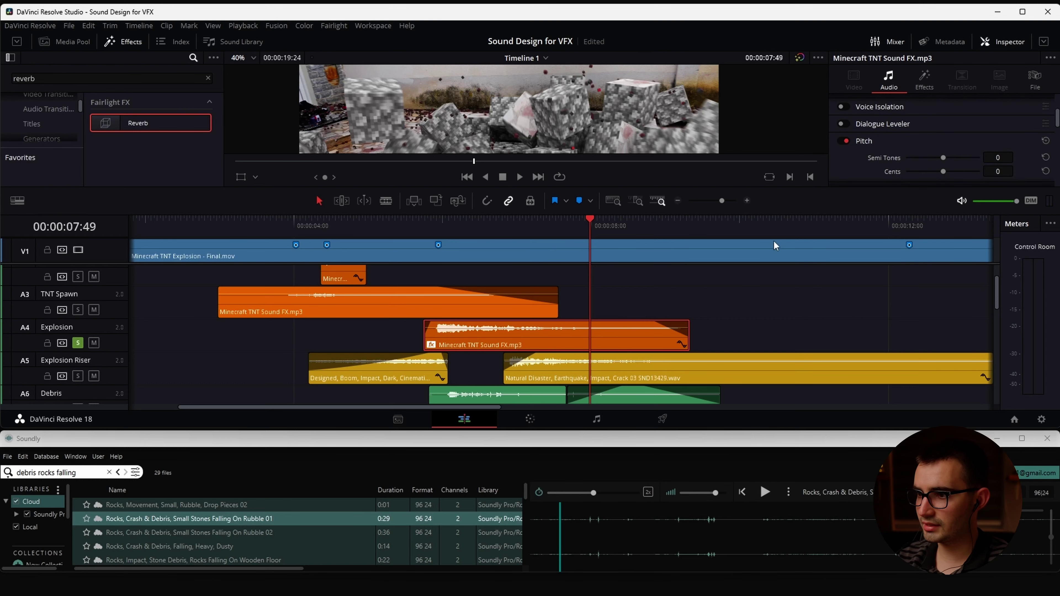
click(925, 79)
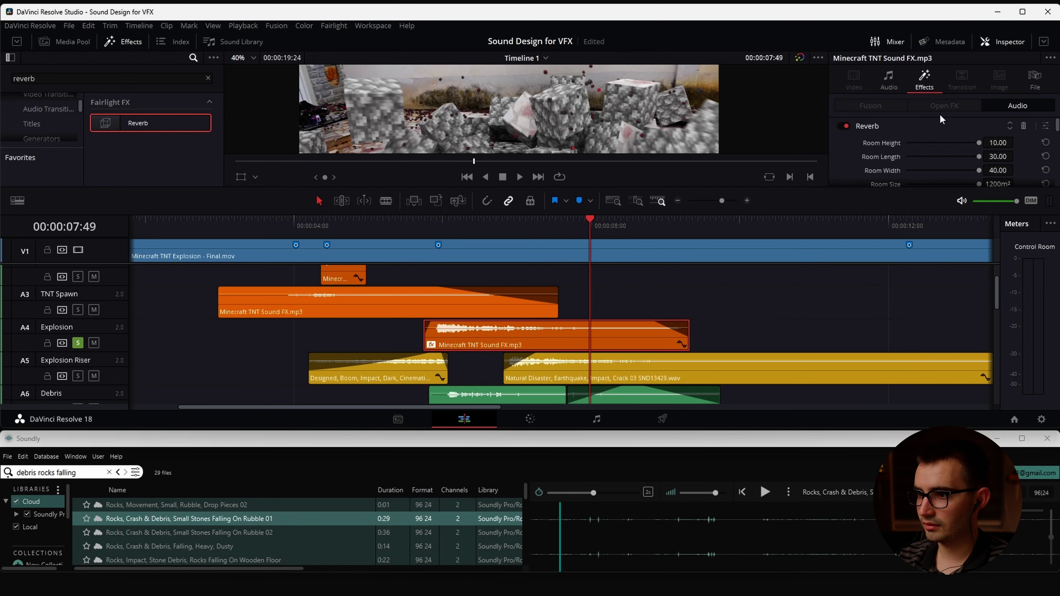
click(1046, 127)
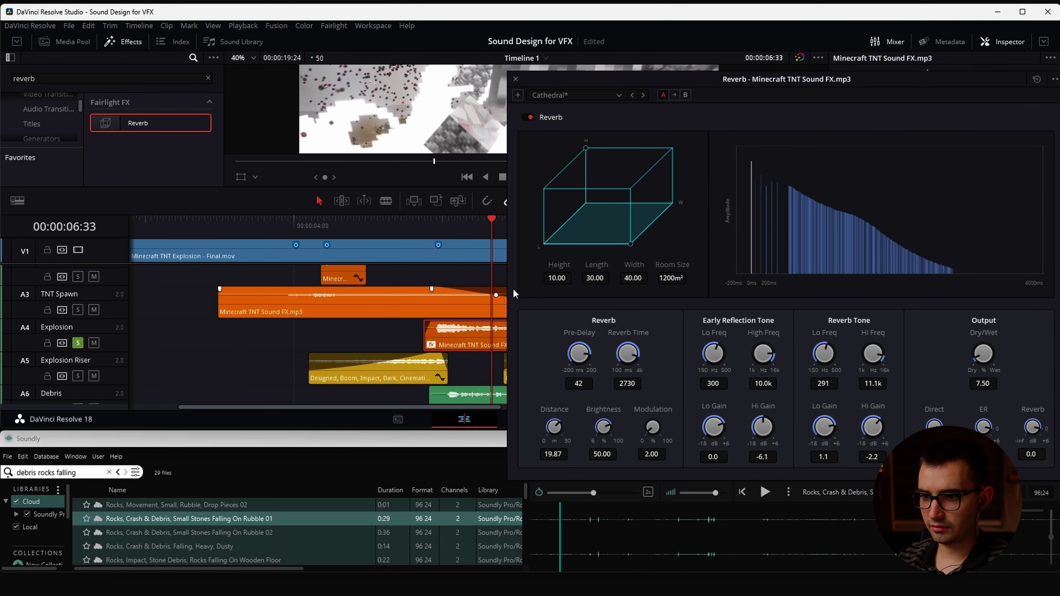
drag(629, 245, 622, 238)
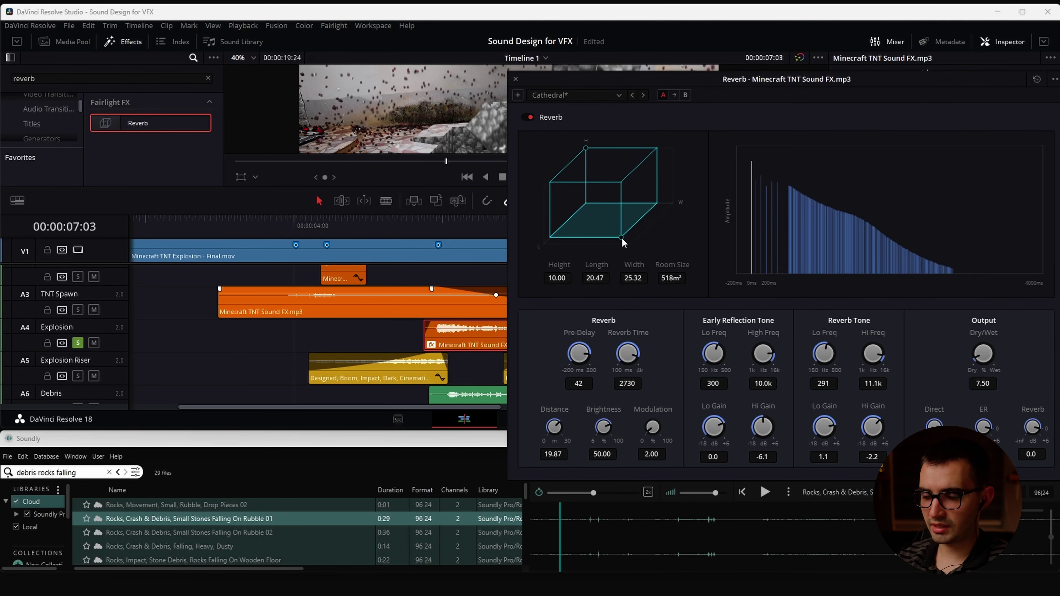
Set the Minecraft TNT Sound FX clip's volume on the Explosion track to about -0.63 dB and remove its Reverb
click(424, 252)
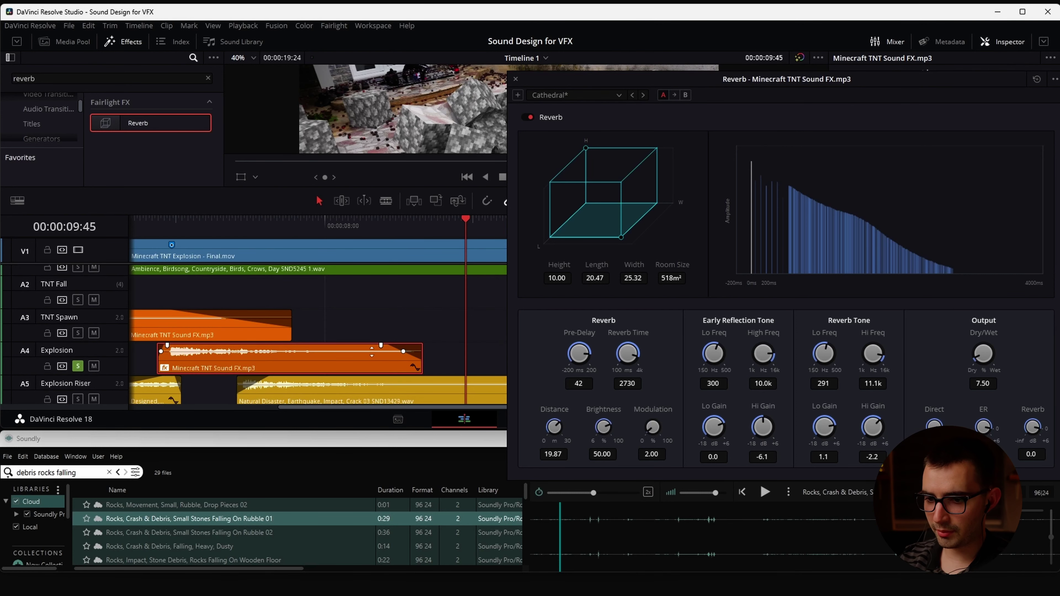
drag(373, 353, 375, 337)
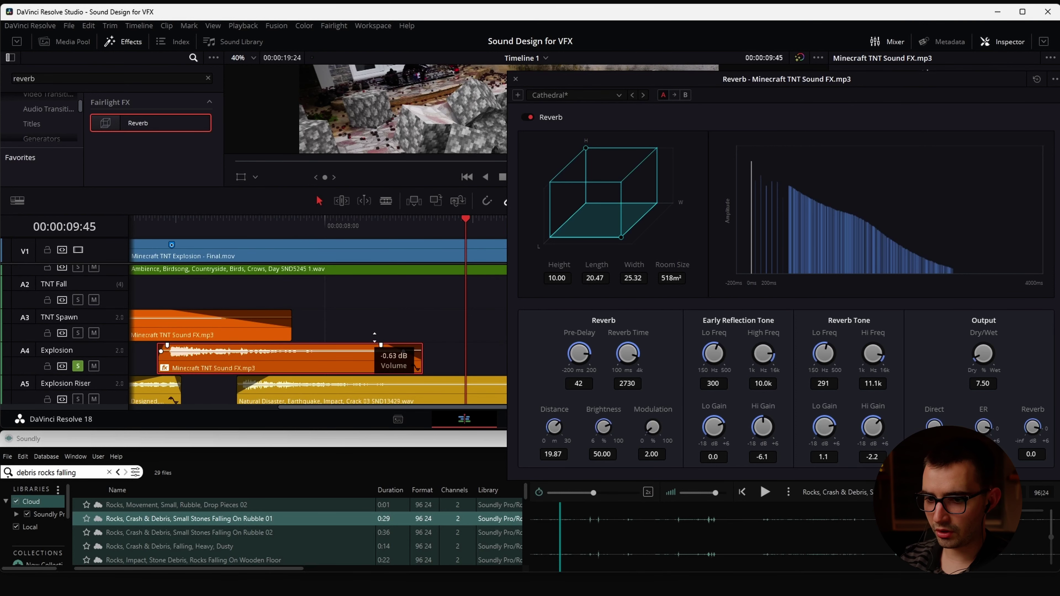
key(slash)
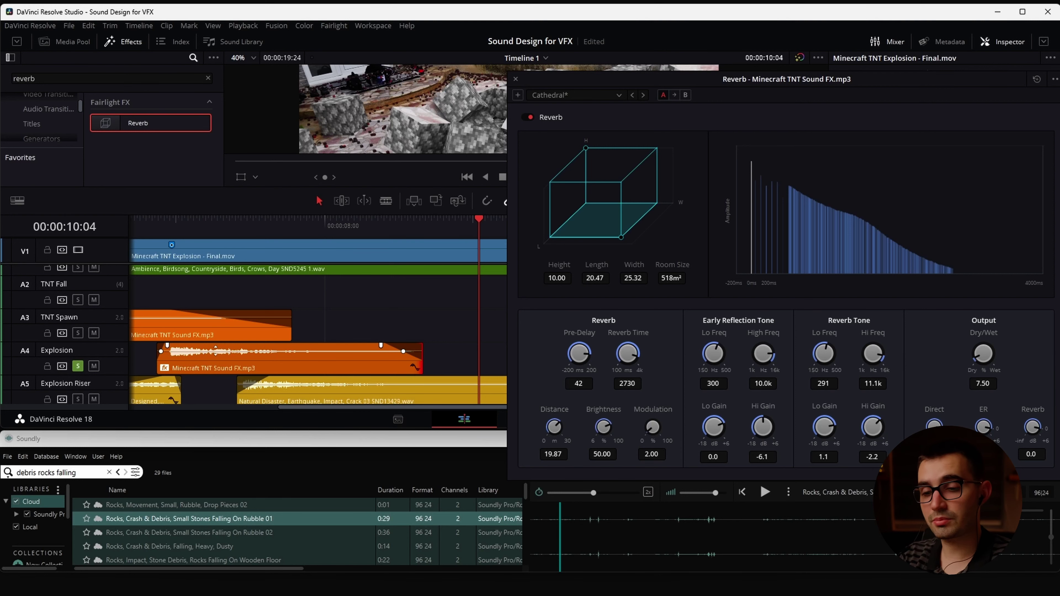
click(267, 370)
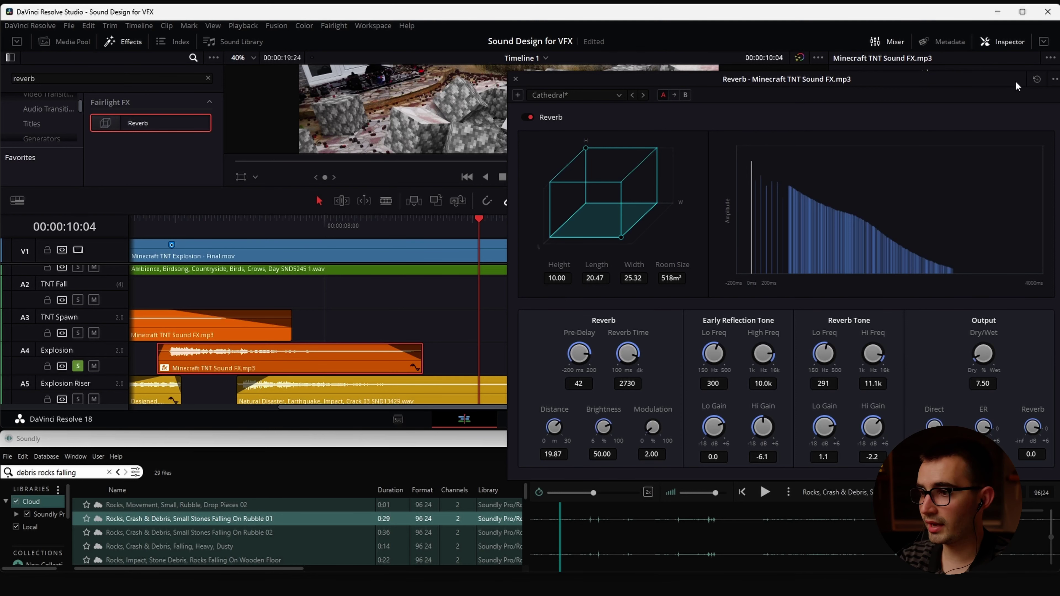
click(516, 79)
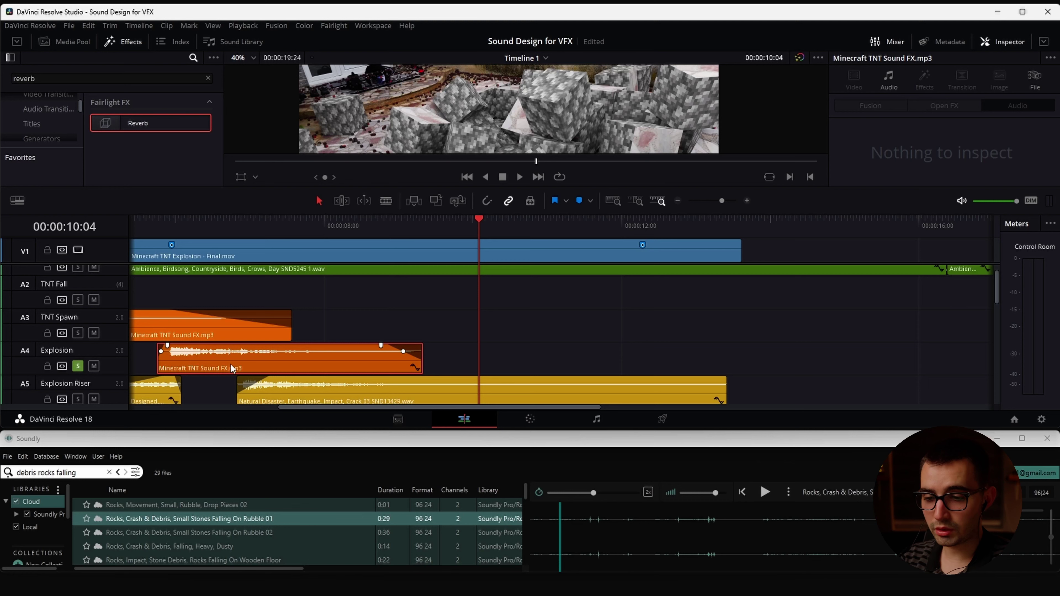
Combine the explosion clip and a disabled copy placed shortly after it into a compound clip named TNT Explosion
drag(232, 369, 512, 363)
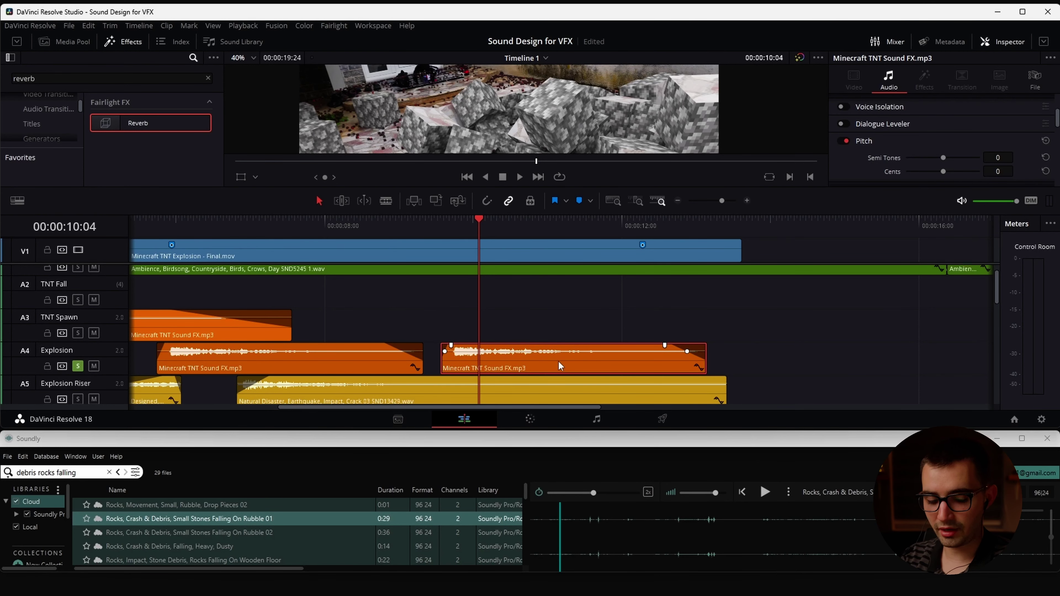
key(d)
drag(763, 355, 354, 360)
right_click(355, 359)
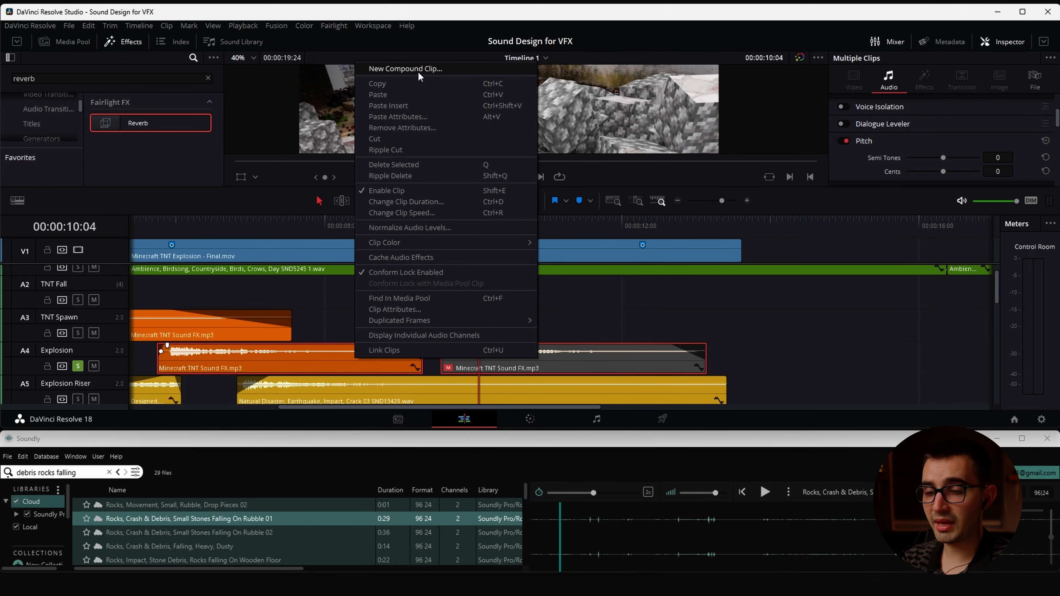
click(419, 71)
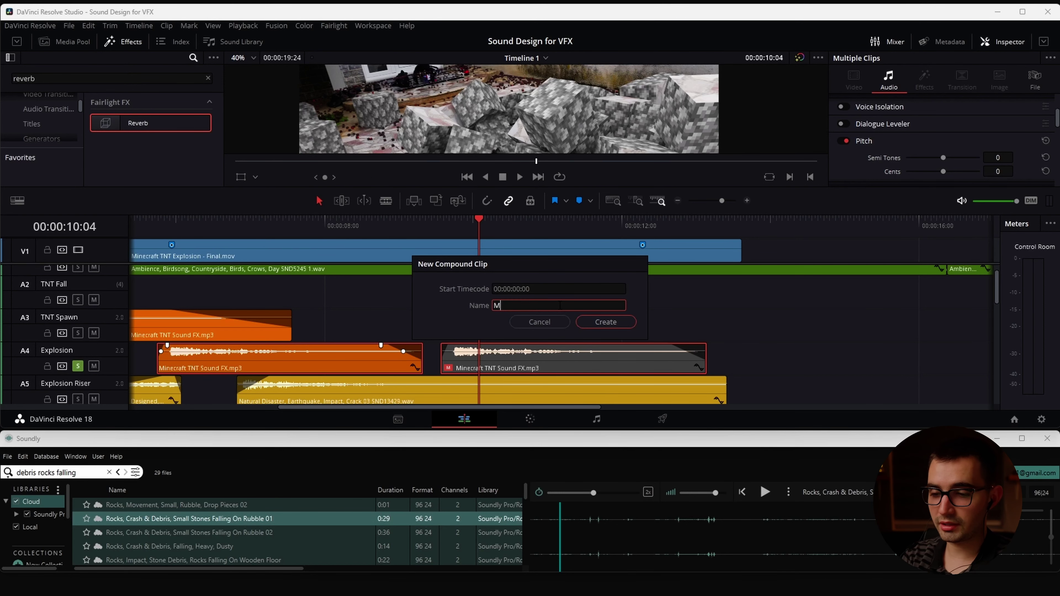
text(TNT Explosion)
key(Return)
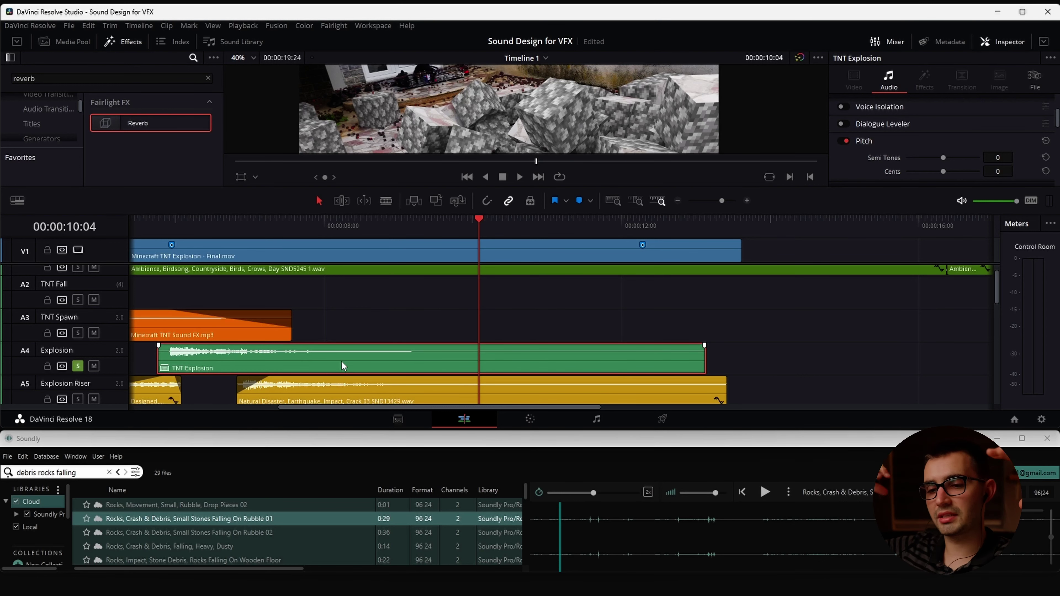
Open the TNT Explosion compound clip in its own timeline and examine the two clips inside
right_click(341, 362)
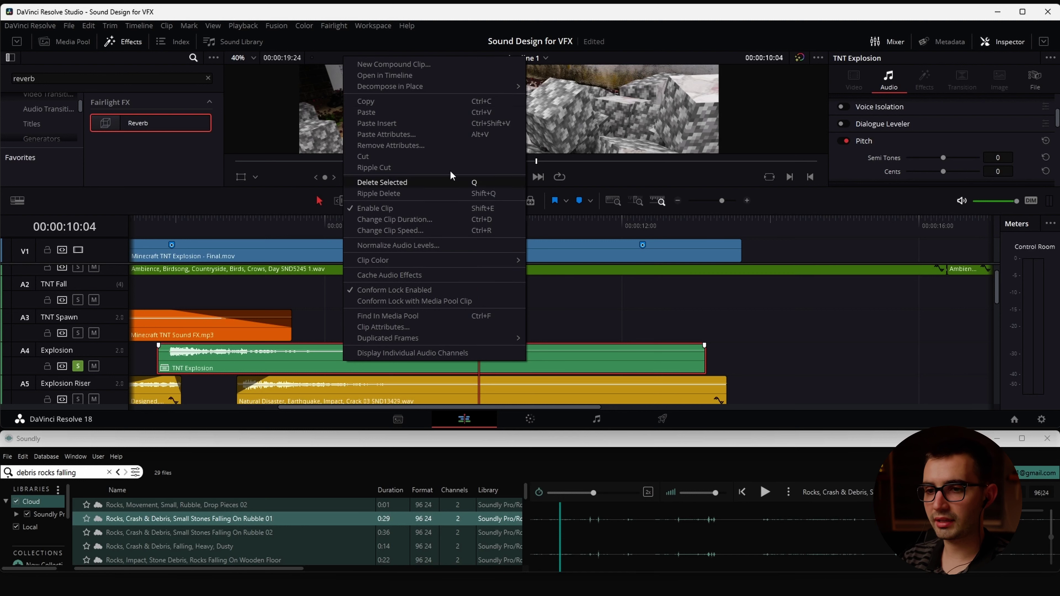
click(393, 76)
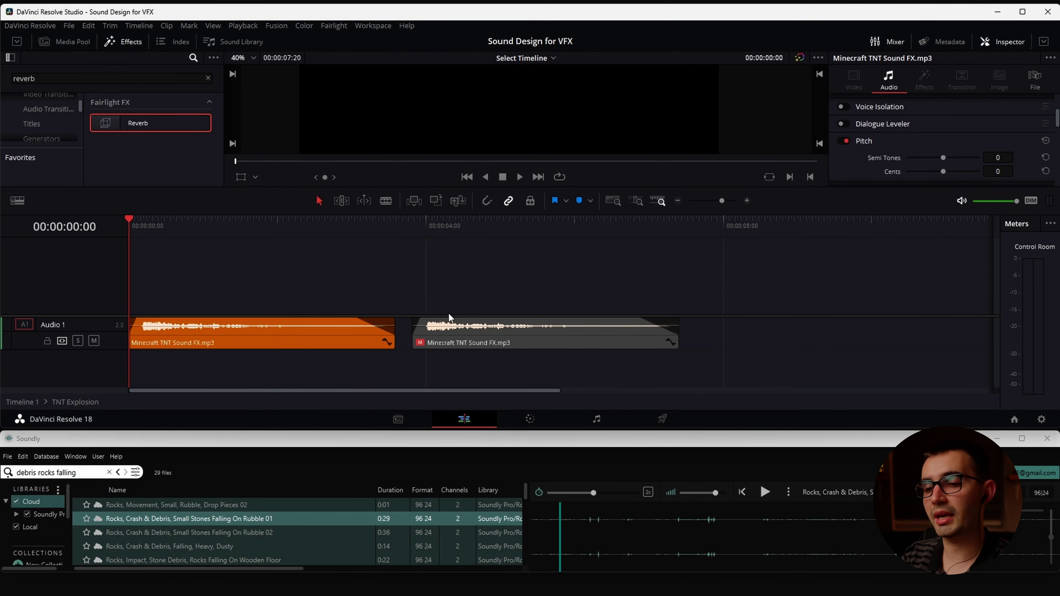
drag(205, 372, 497, 339)
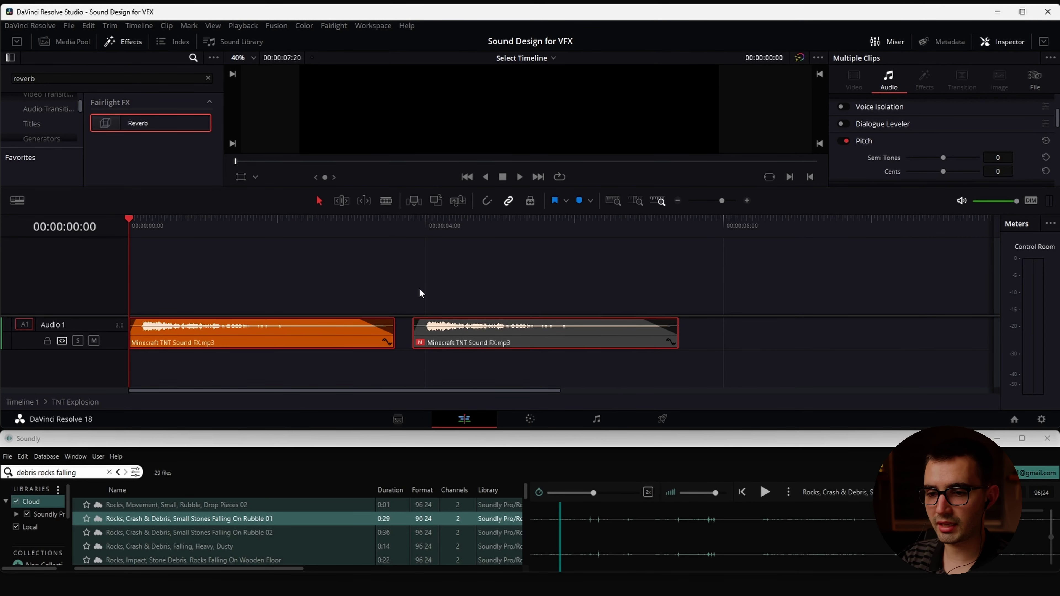
click(655, 228)
click(433, 268)
Turn on stacked timeline tabs and switch back to Timeline 1
click(17, 200)
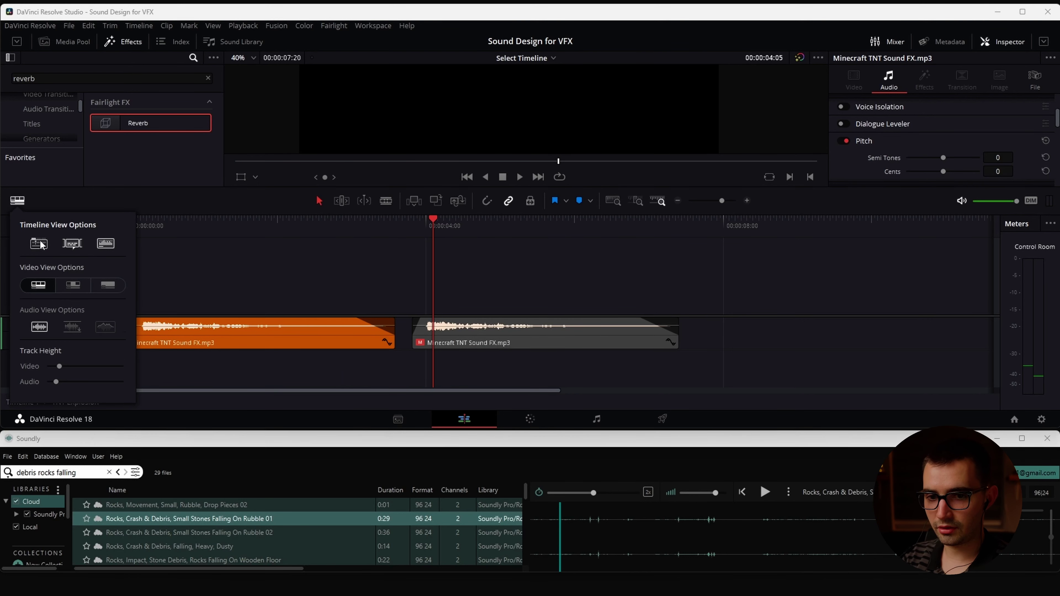
click(42, 245)
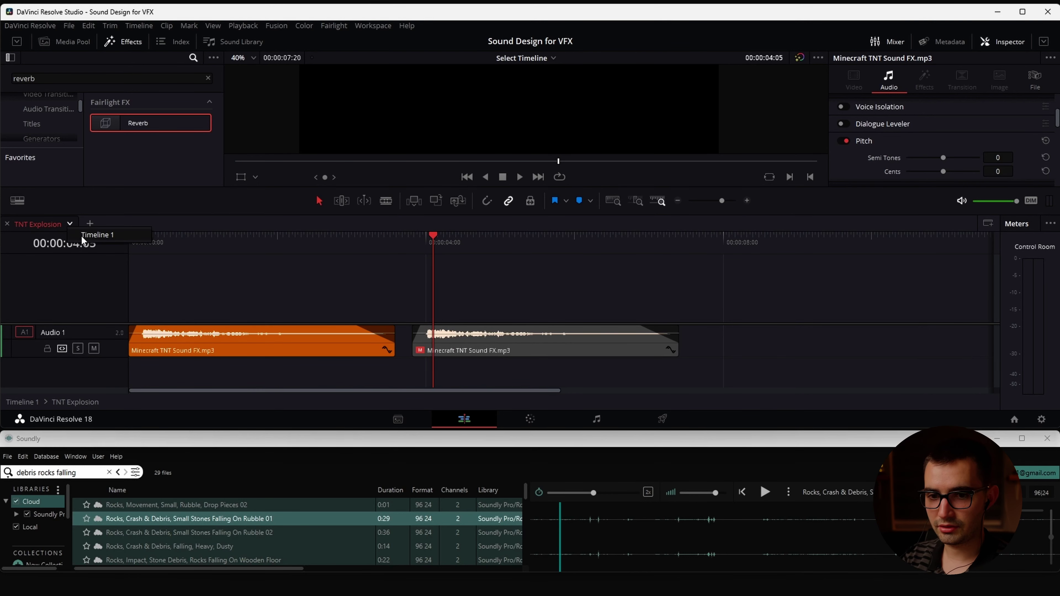
click(83, 236)
Add Reverb to the TNT Explosion clip using the Cathedral preset, with room length 14.46, width 17.11 and Dry/Wet 9.35
click(534, 365)
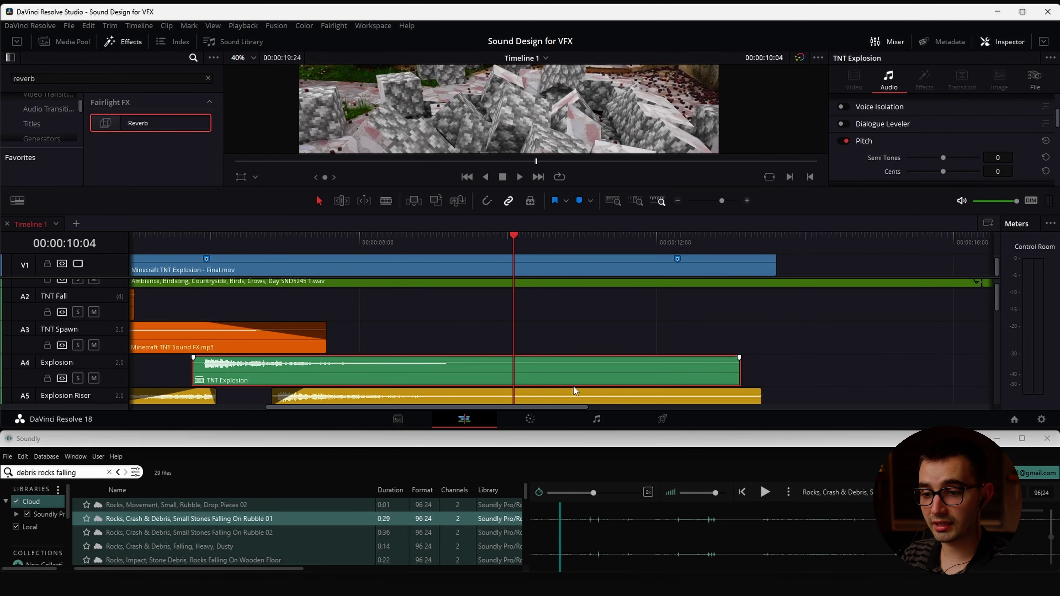
drag(148, 136, 451, 360)
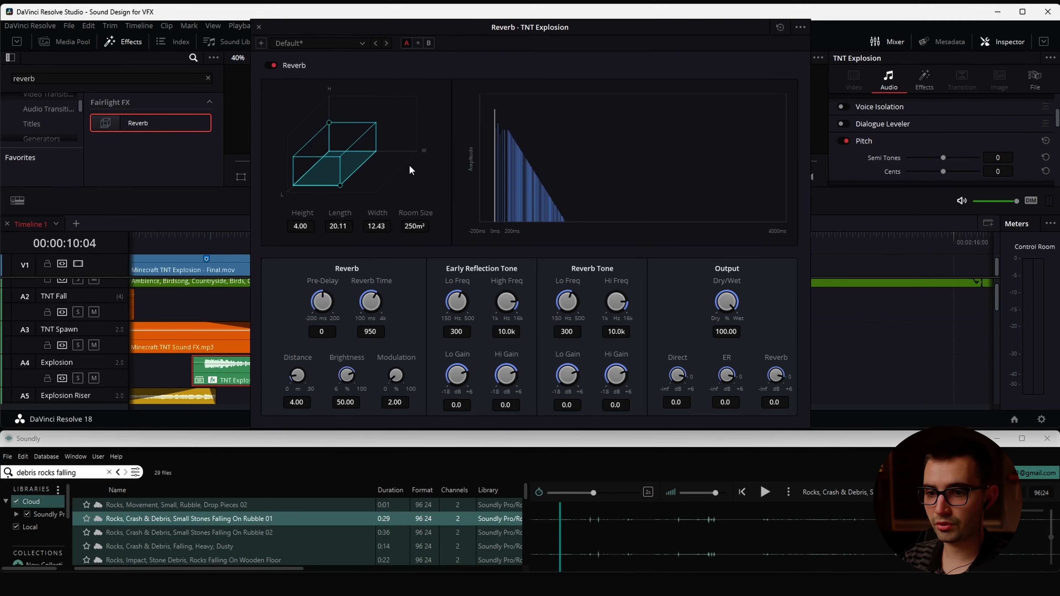
drag(341, 190, 358, 185)
click(314, 44)
click(317, 74)
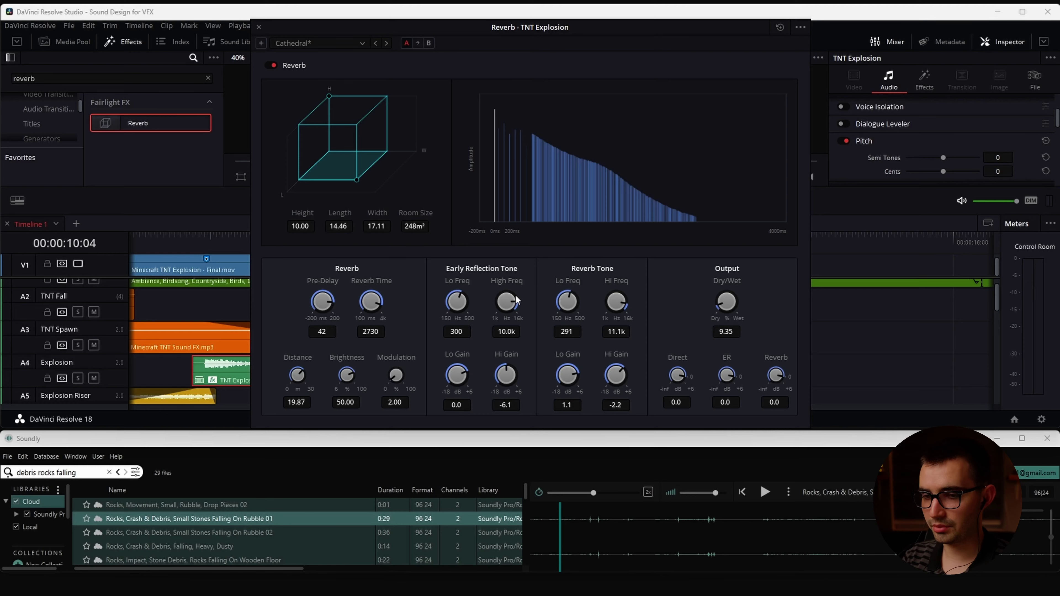
click(258, 27)
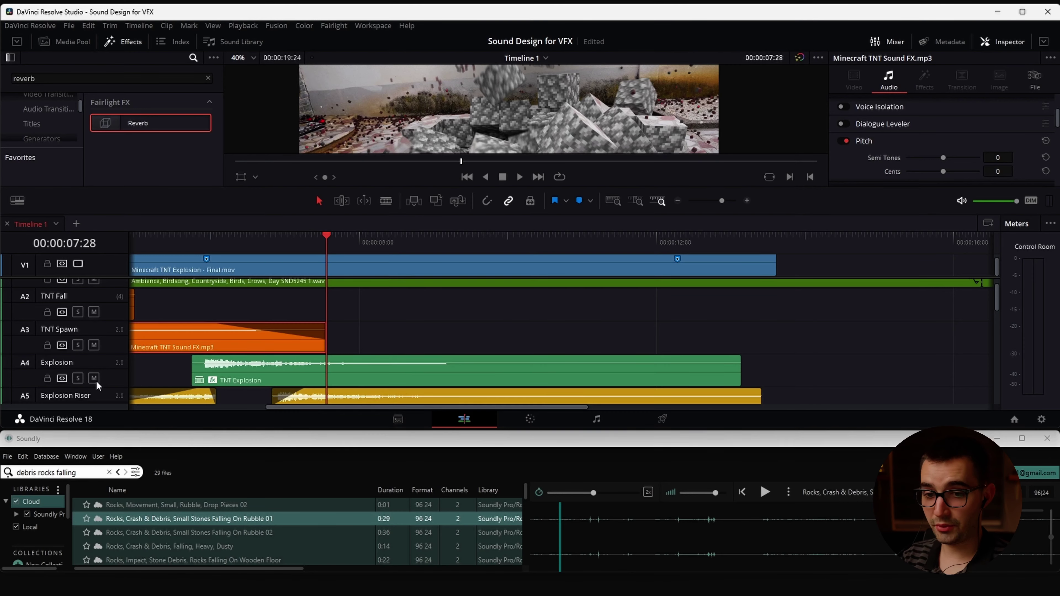
Play back the soloed Explosion track to check the TNT Explosion clip's reverb tail
click(481, 361)
key(space)
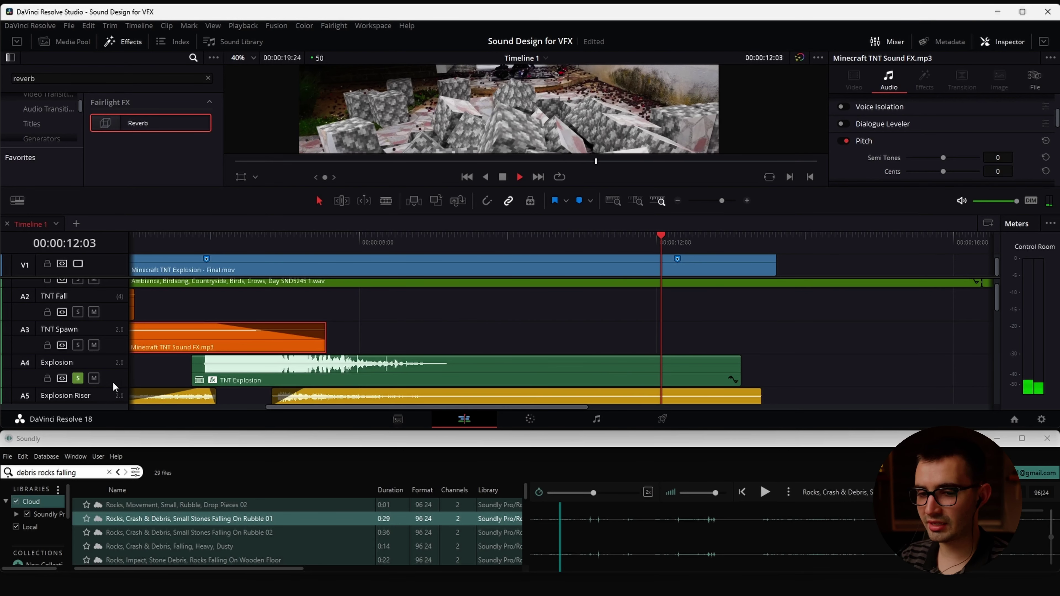
key(space)
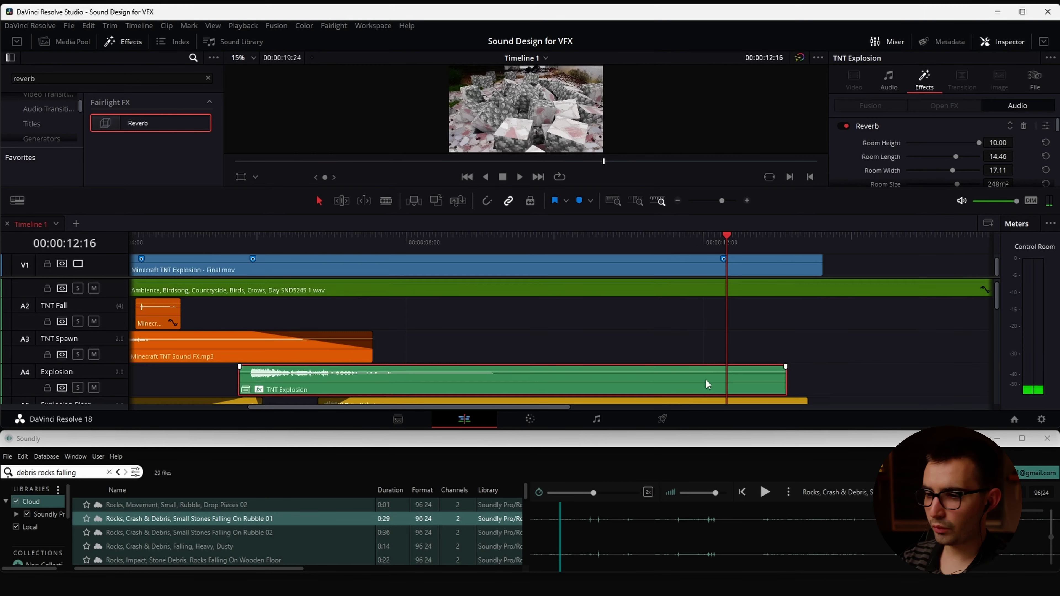
Solo Audio 9 and play back its Rocks, Movement, Concrete Block clip
scroll(522, 334, down, 5)
click(521, 236)
drag(522, 236, 584, 236)
click(543, 332)
click(77, 337)
key(space)
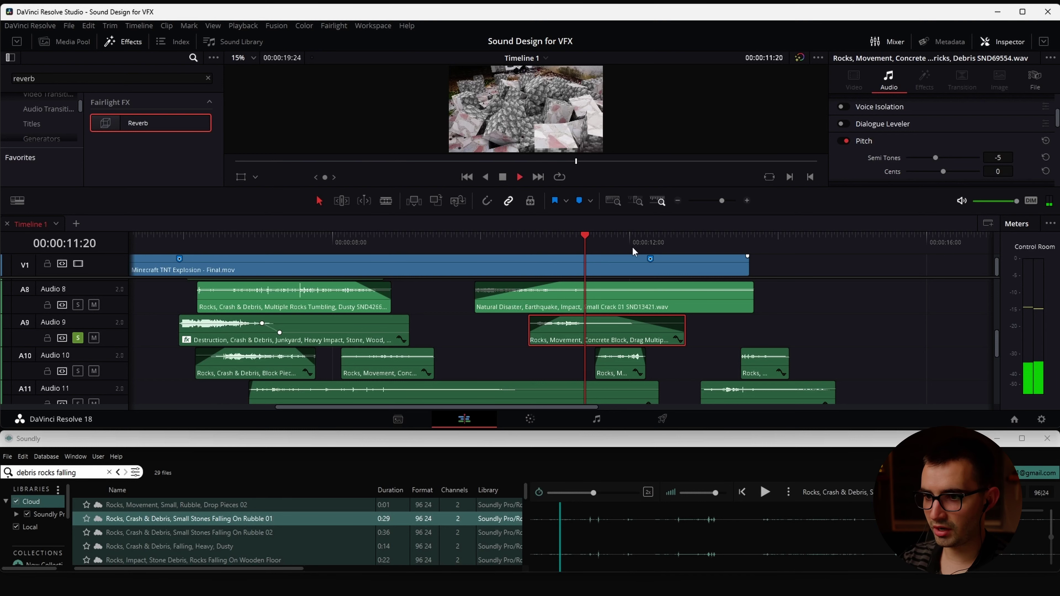
click(538, 238)
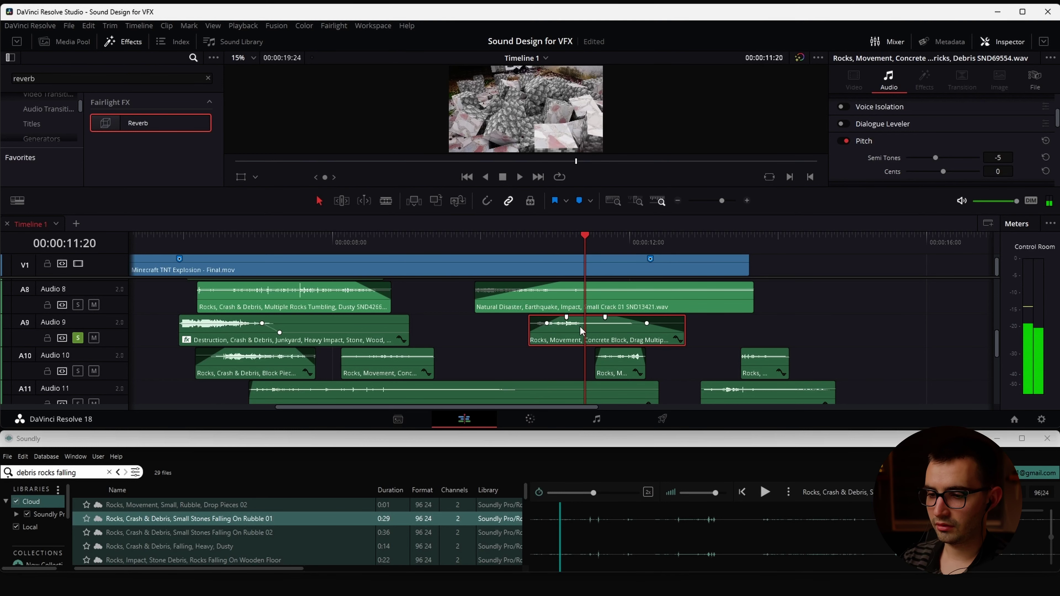
Set the Audio 9 concrete block clip's speed to 90% and extend its end to about 00:00:13:12
key(r)
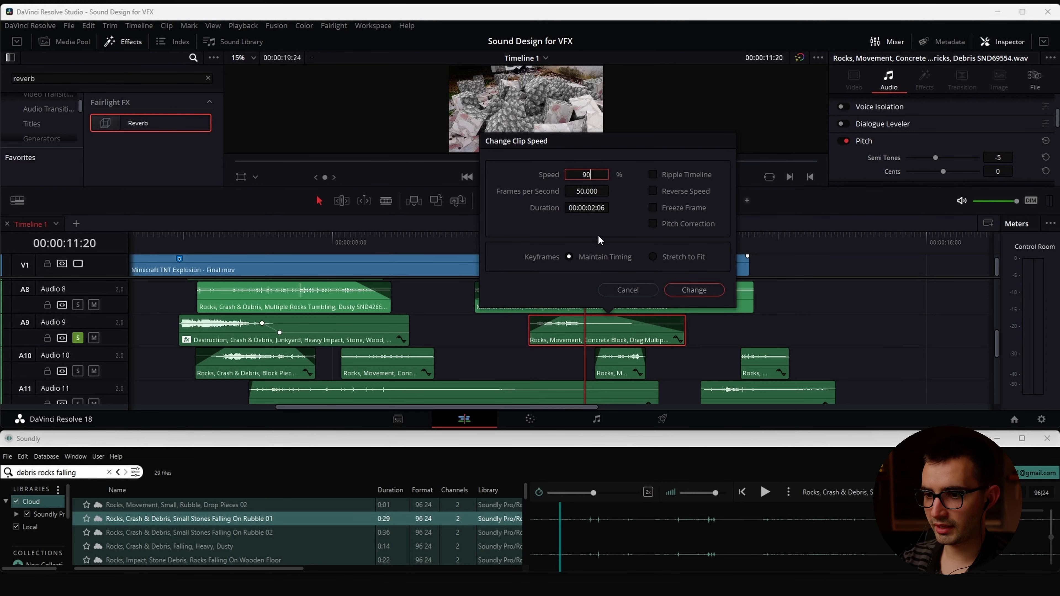
key(Return)
drag(687, 337, 725, 336)
key(space)
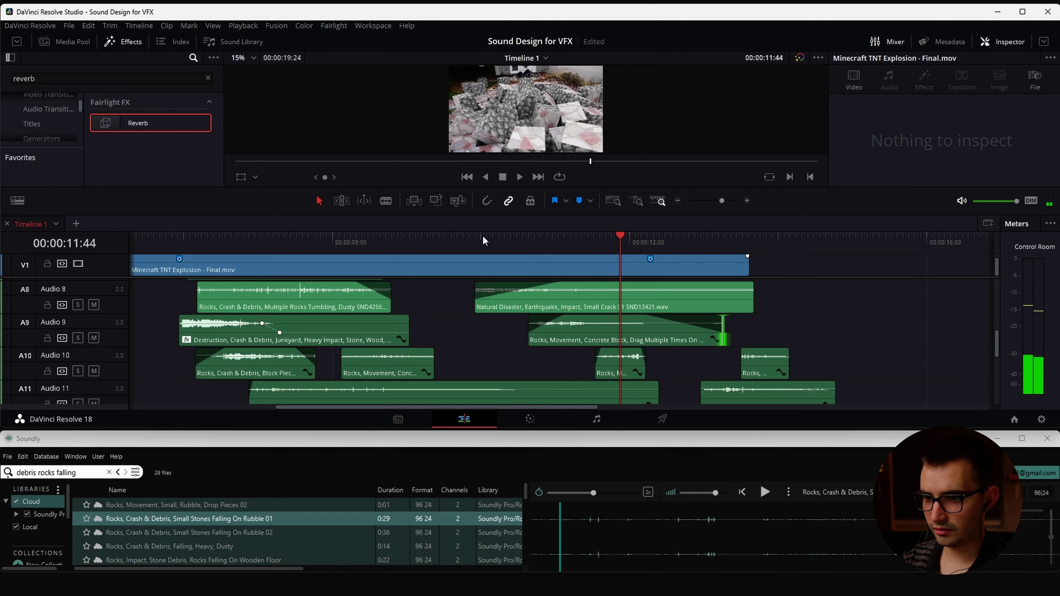
key(space)
Lower the Audio 9 concrete block clip's volume and play it back from about 00:00:10:00
click(604, 329)
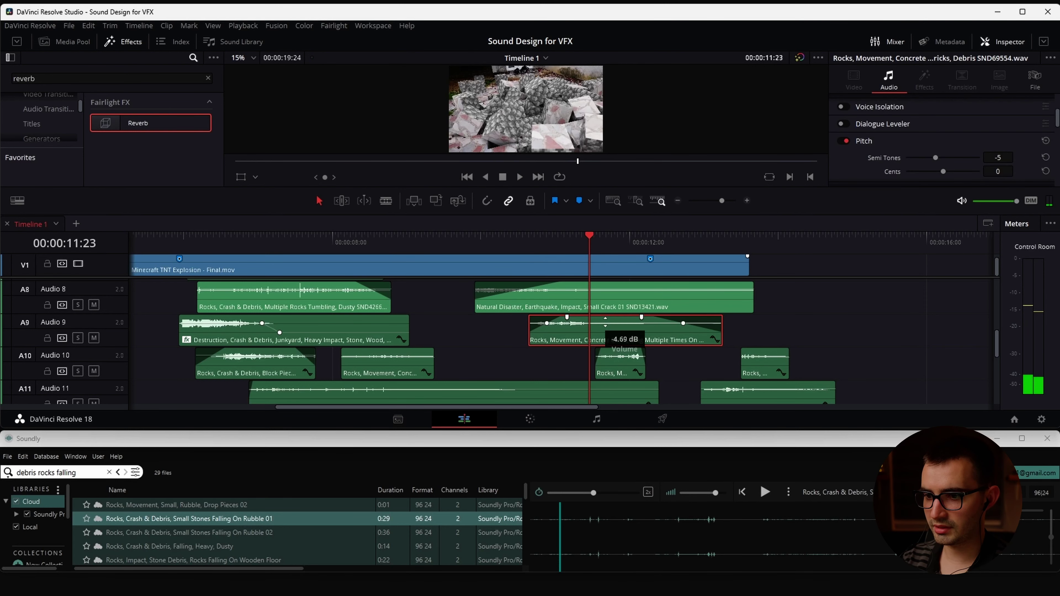
drag(606, 323, 605, 348)
click(476, 248)
key(space)
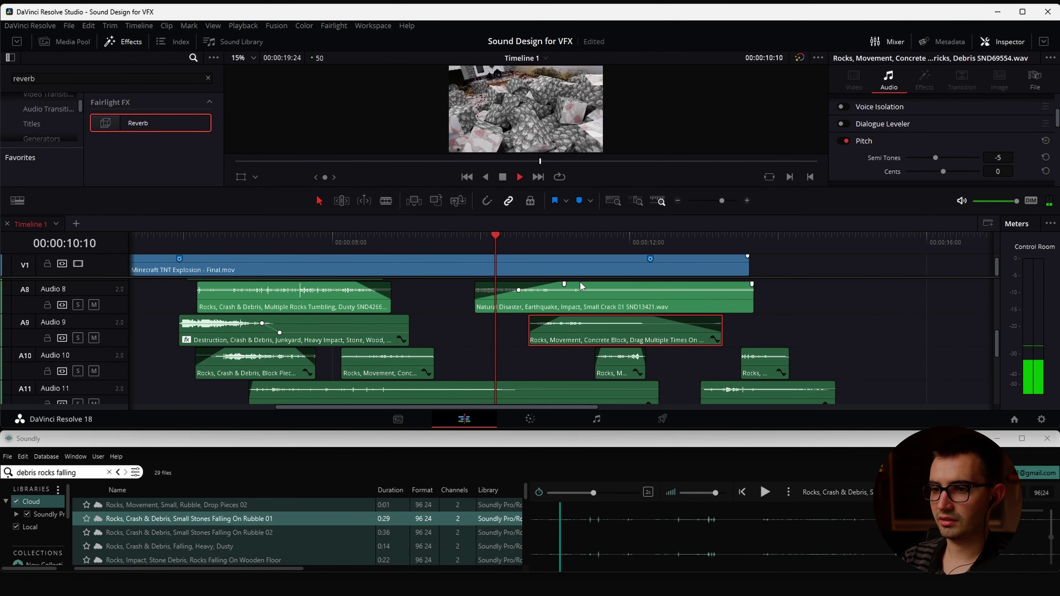
key(space)
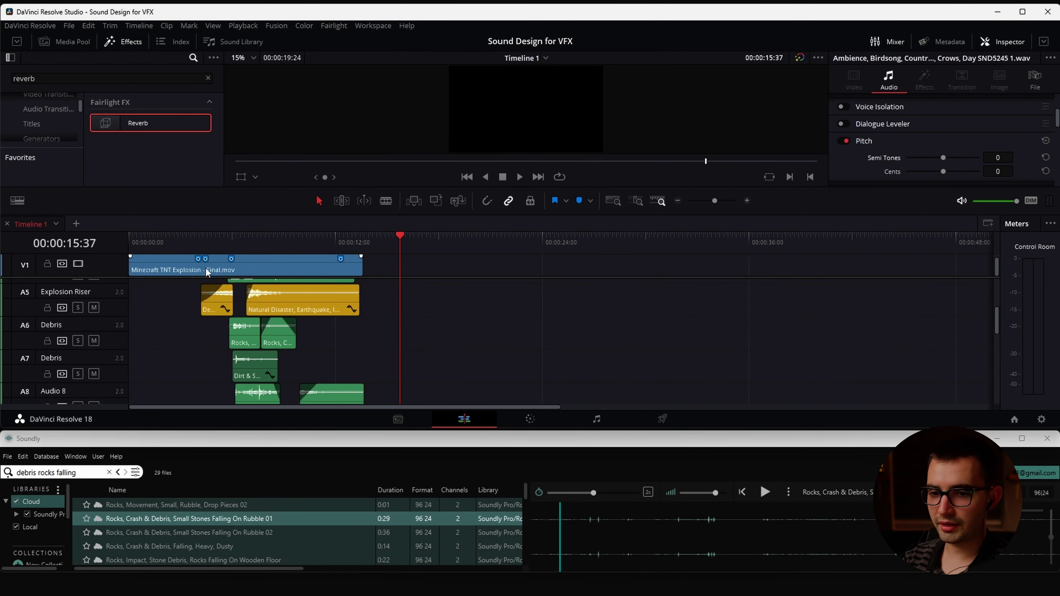
scroll(464, 393, down, 3)
scroll(436, 365, right, 4)
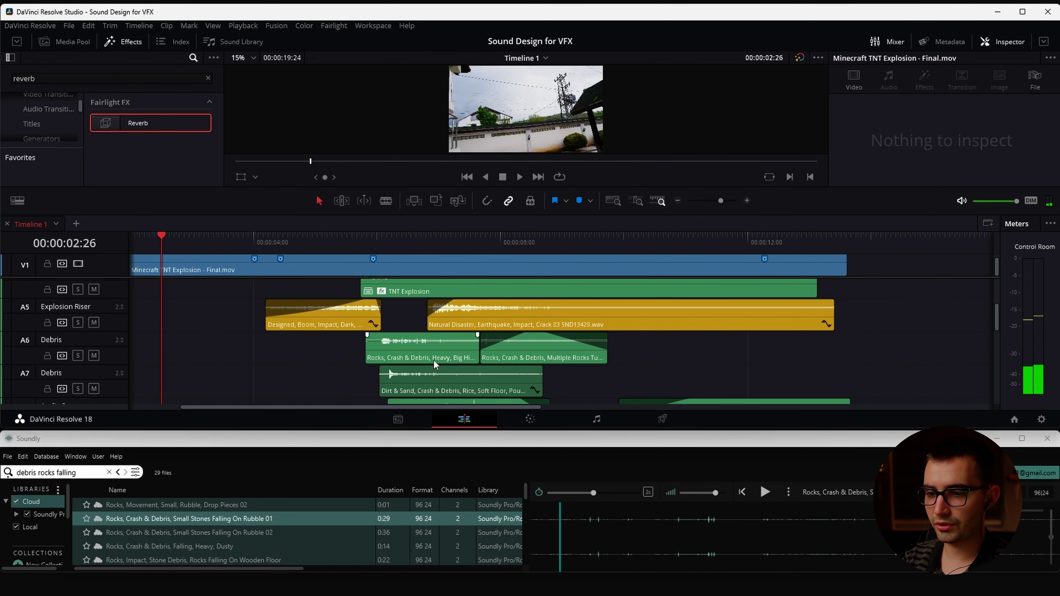
scroll(699, 358, down, 1)
scroll(699, 358, right, 2)
drag(601, 314, 249, 395)
scroll(608, 370, down, 1)
scroll(608, 370, right, 3)
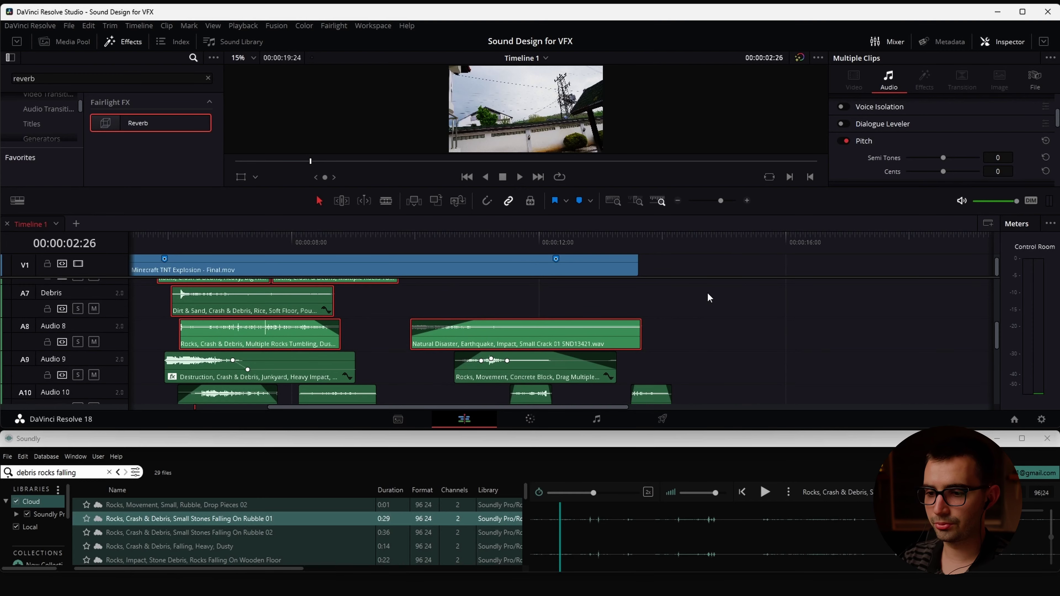
click(707, 296)
Combine all debris clips from track A6 down to A17 into a compound clip named Debris
scroll(560, 340, left, 4)
scroll(592, 348, up, 2)
scroll(555, 346, down, 6)
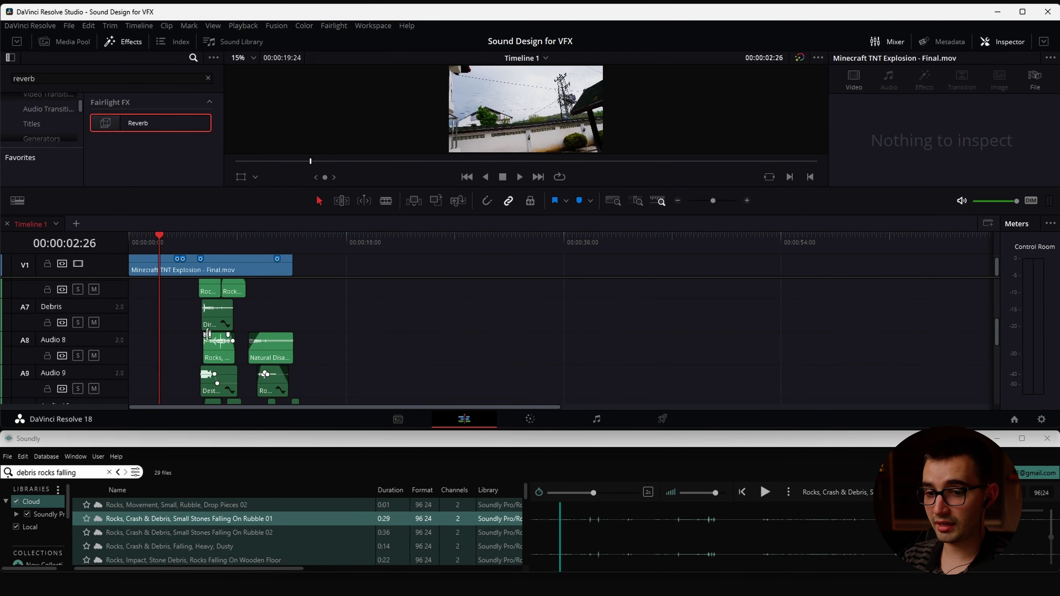
scroll(209, 334, up, 2)
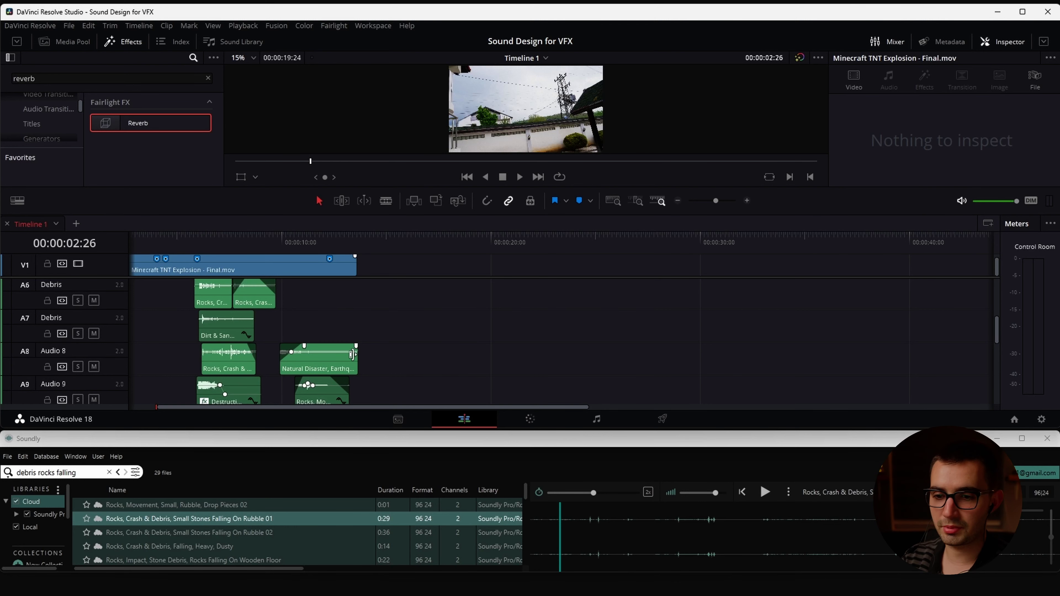
click(336, 359)
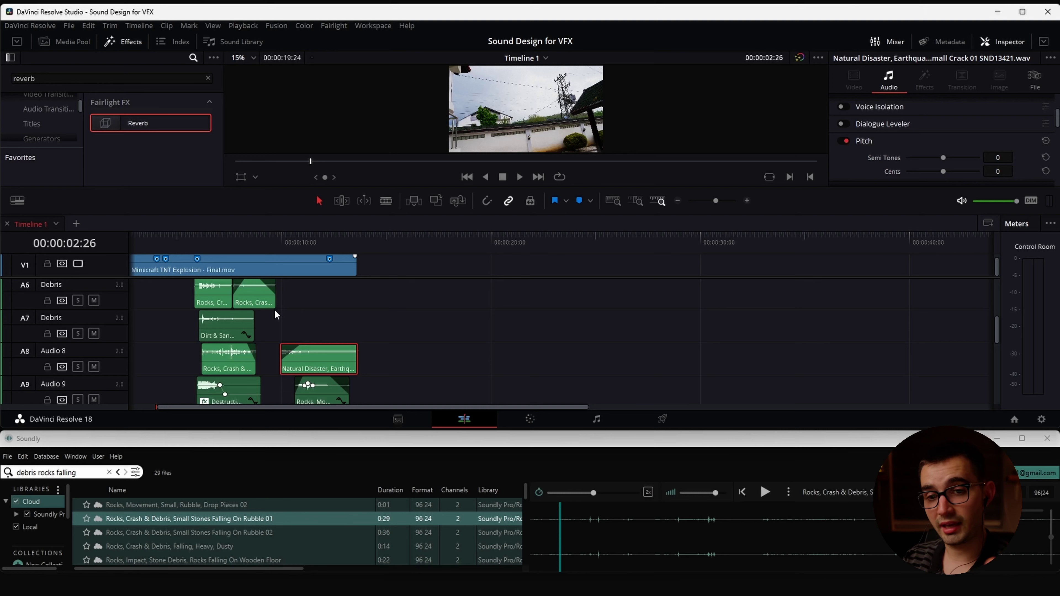
scroll(288, 326, down, 5)
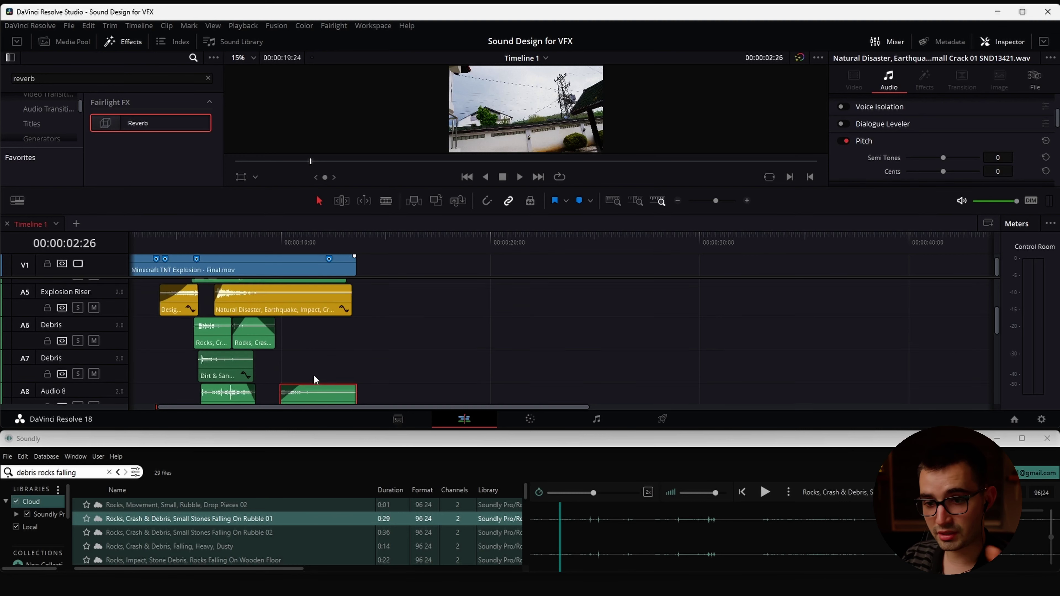
scroll(321, 333, down, 3)
drag(219, 345, 526, 458)
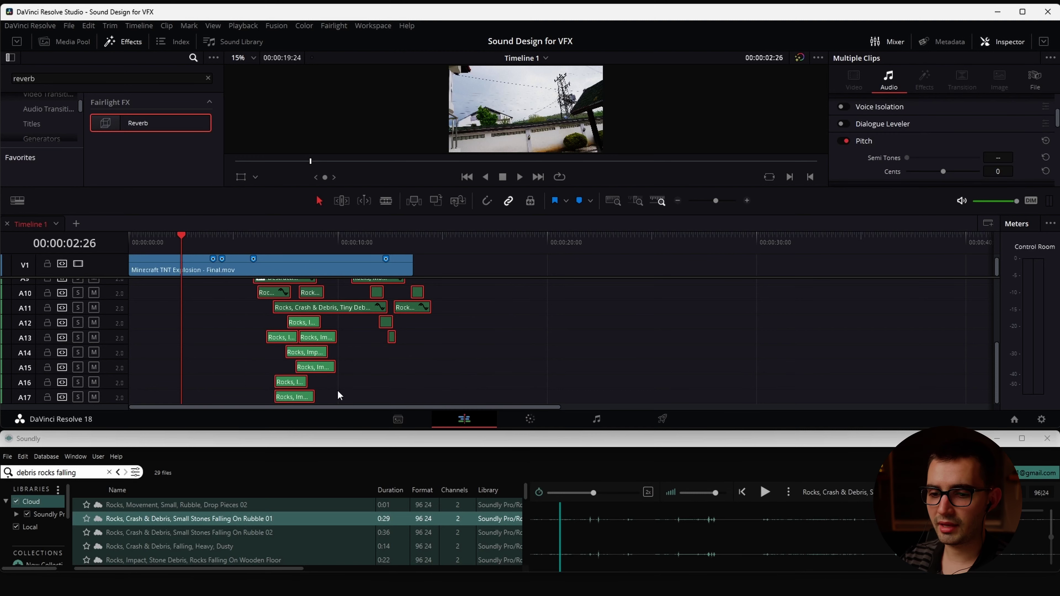
right_click(291, 396)
click(363, 108)
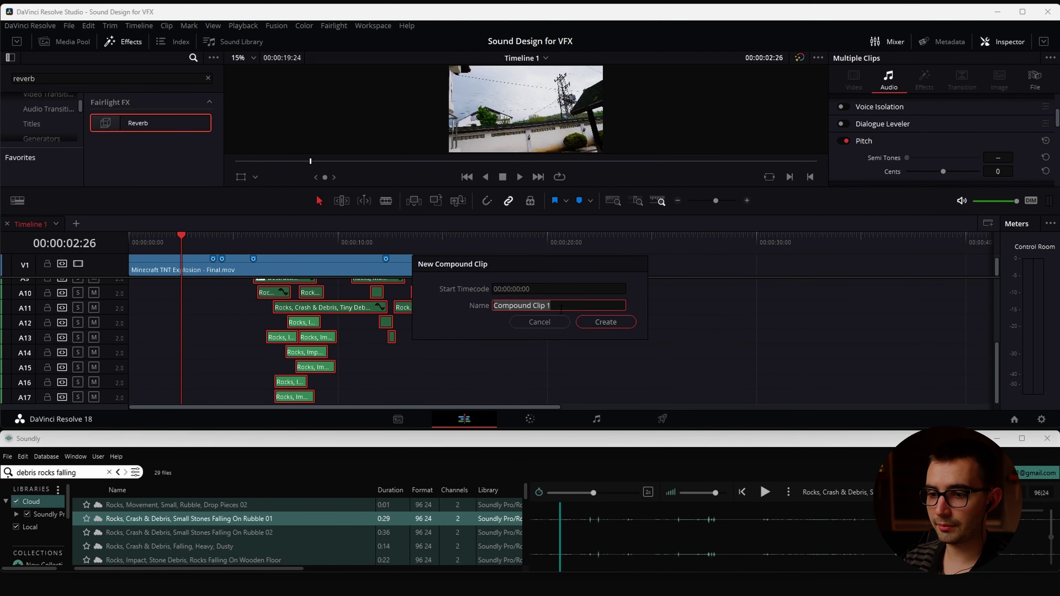
text(Debris)
key(Return)
Make A7 the only auto-selected audio track and paste the copied debris clips there as a backup
scroll(65, 344, up, 5)
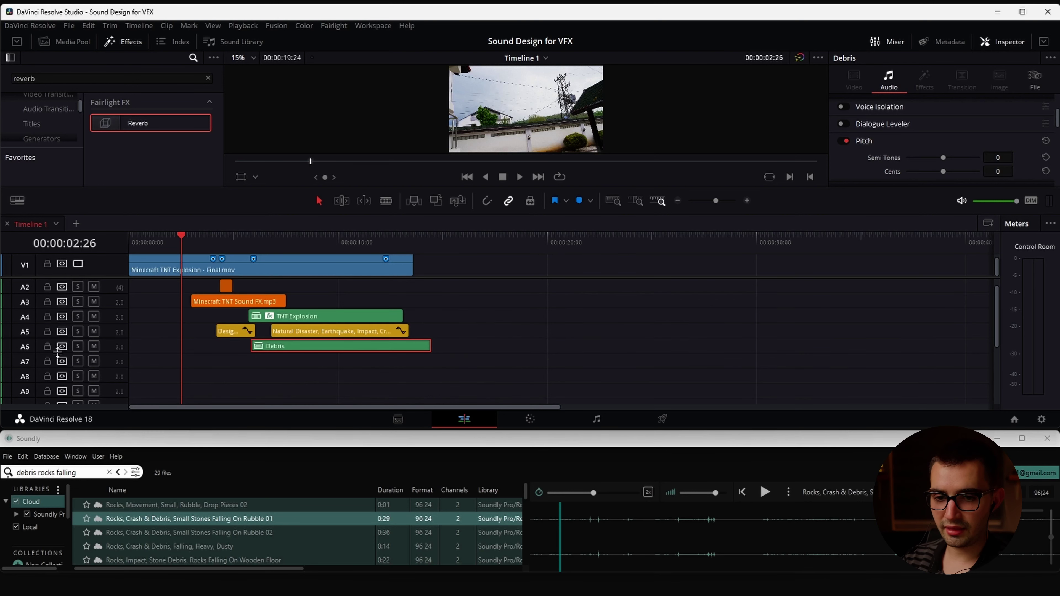
alt+click(64, 345)
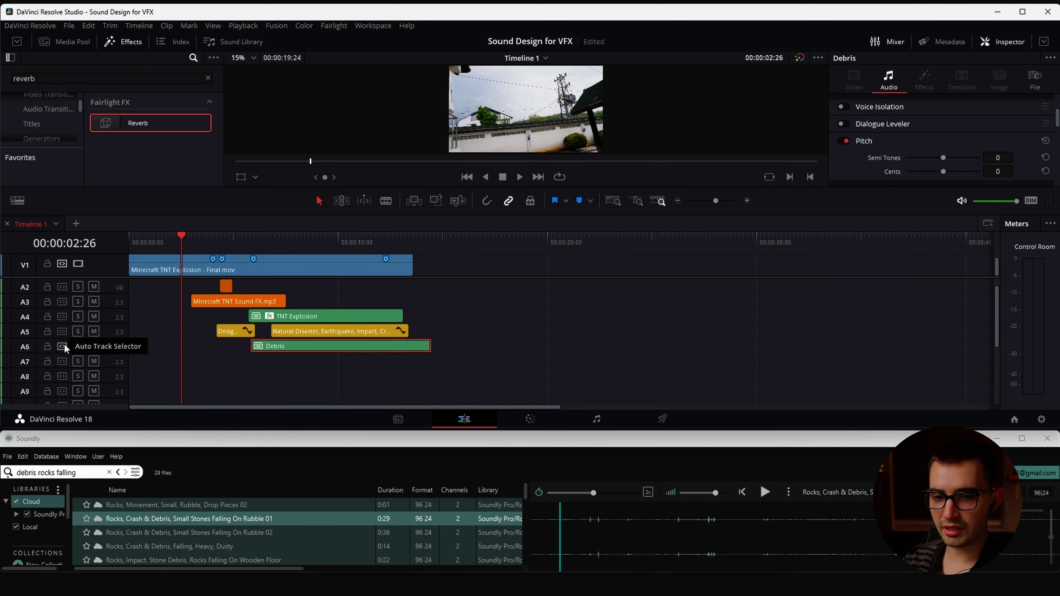
click(62, 361)
key(ctrl+v)
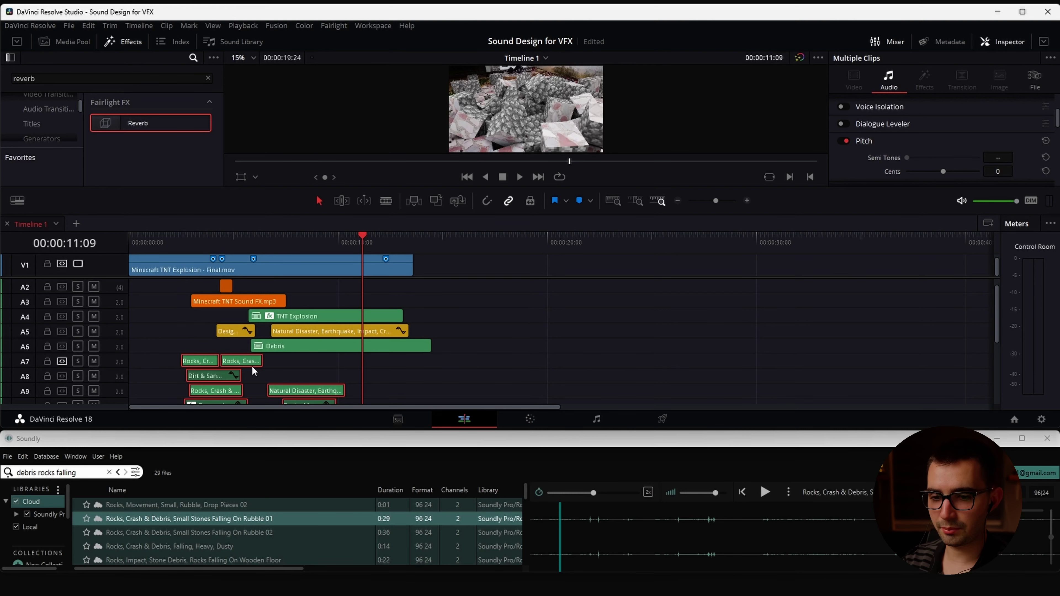
Move the pasted debris clips so they start together with the Debris compound clip, at about 00:00:05:41
drag(197, 364, 353, 380)
key(n)
key(ctrl+equal)
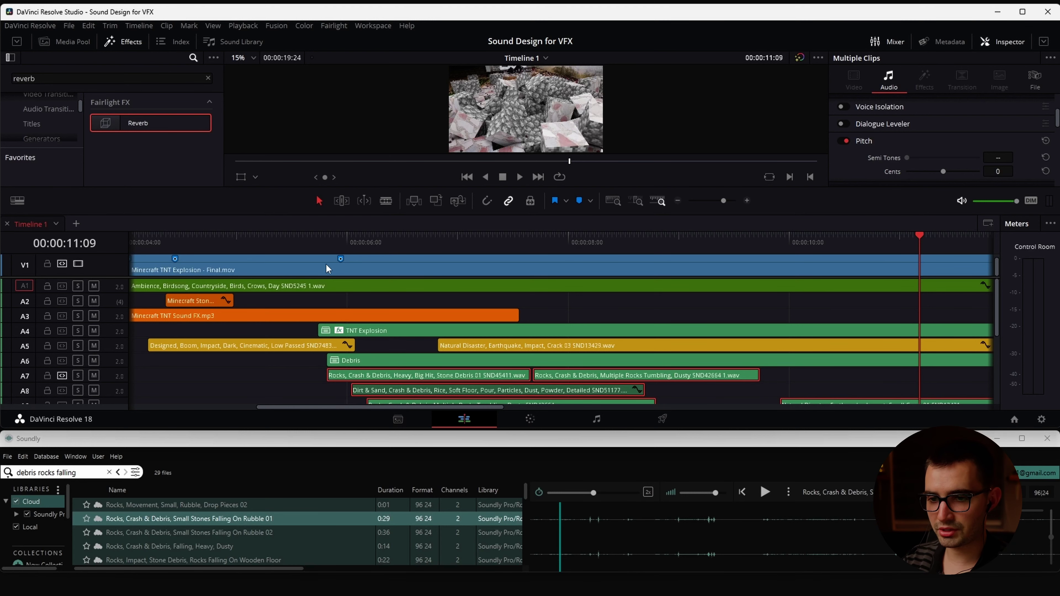
key(Up)
click(388, 361)
click(327, 240)
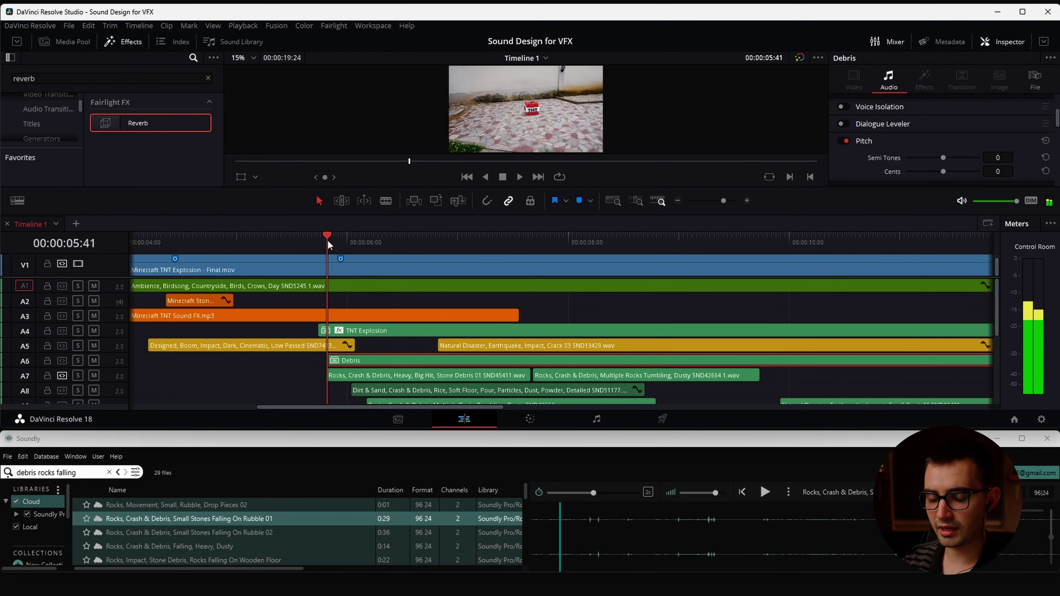
Disable all the pasted debris clips from track A7 downward, leaving the Debris compound clip on A6 active
scroll(412, 382, down, 3)
scroll(402, 342, down, 3)
scroll(402, 341, down, 3)
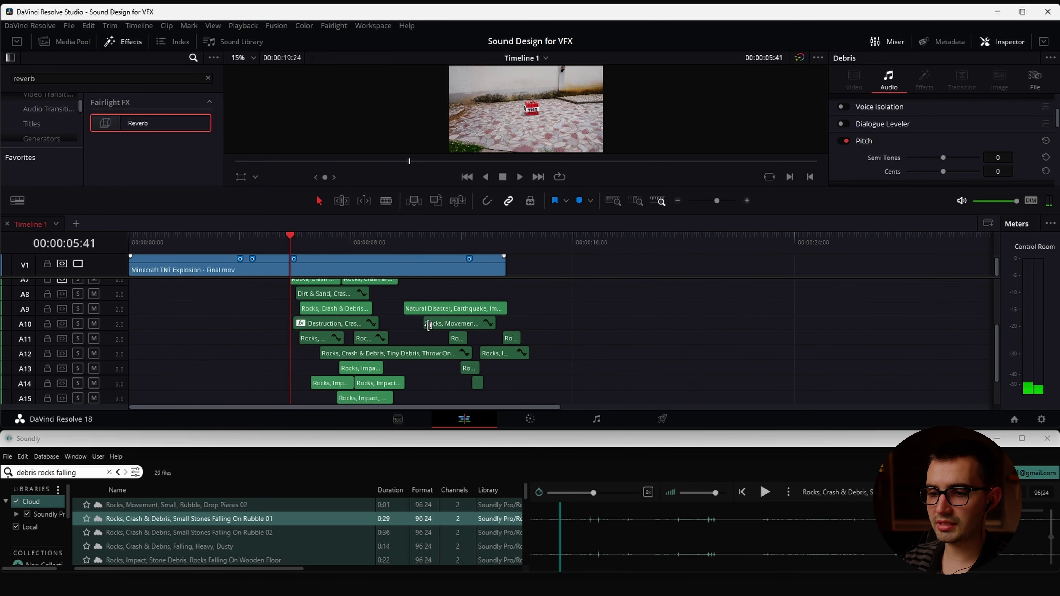
scroll(429, 324, down, 3)
scroll(227, 321, up, 3)
drag(160, 316, 403, 491)
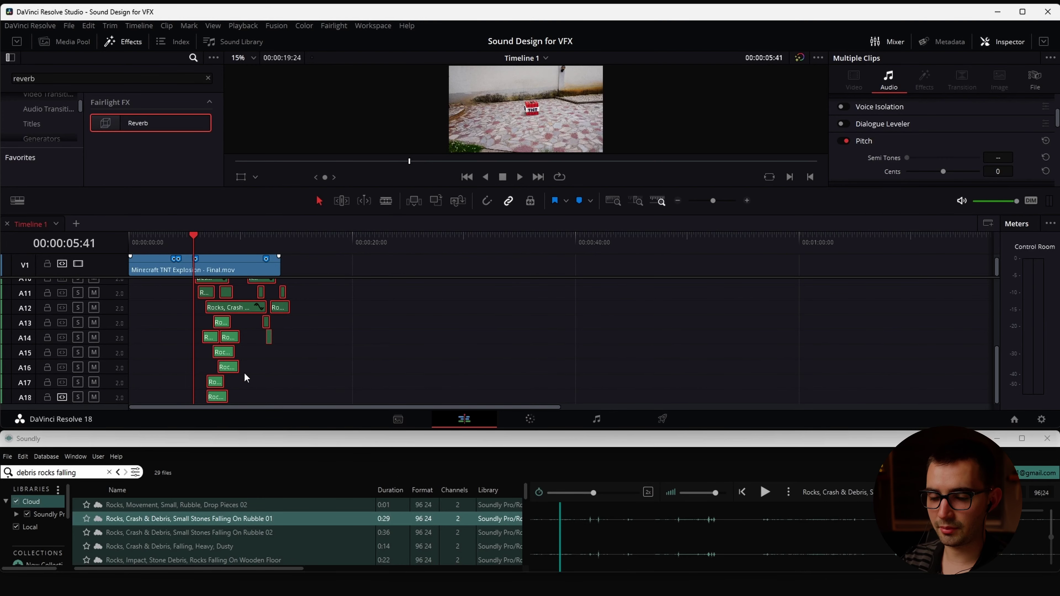
scroll(241, 353, up, 5)
click(297, 379)
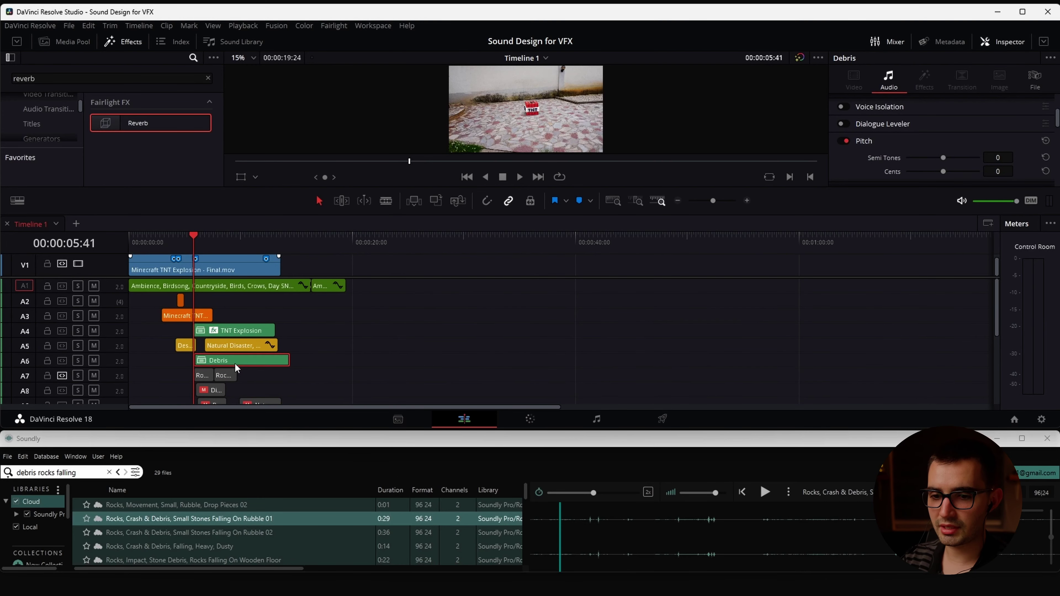
Open the Debris compound clip's timeline, move the last rock impact clip on A6 out to about 00:00:24, and close that timeline
scroll(235, 363, up, 3)
right_click(459, 343)
click(520, 55)
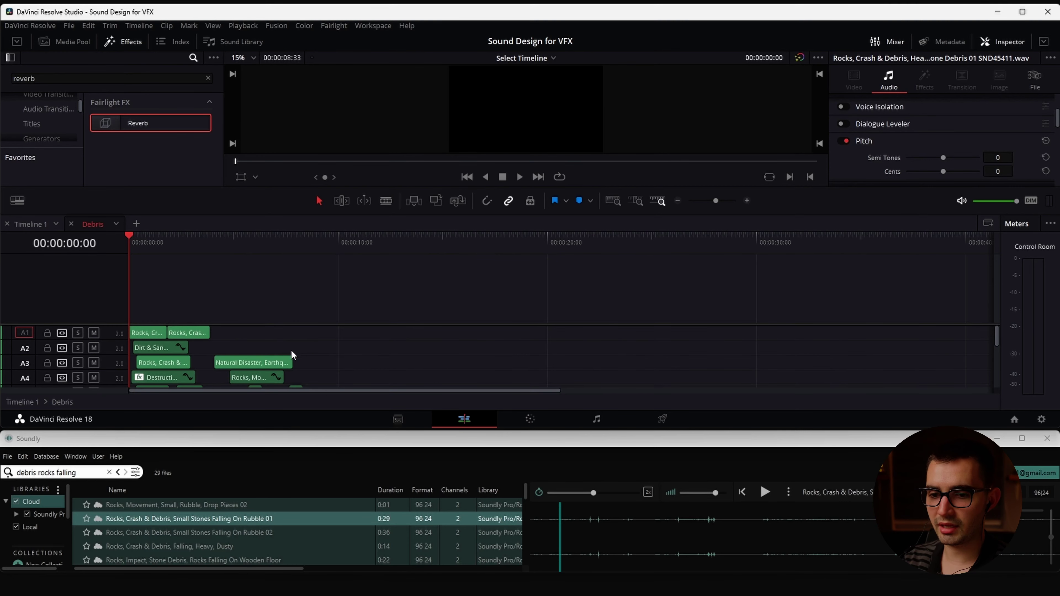
scroll(291, 351, down, 3)
drag(283, 355, 645, 362)
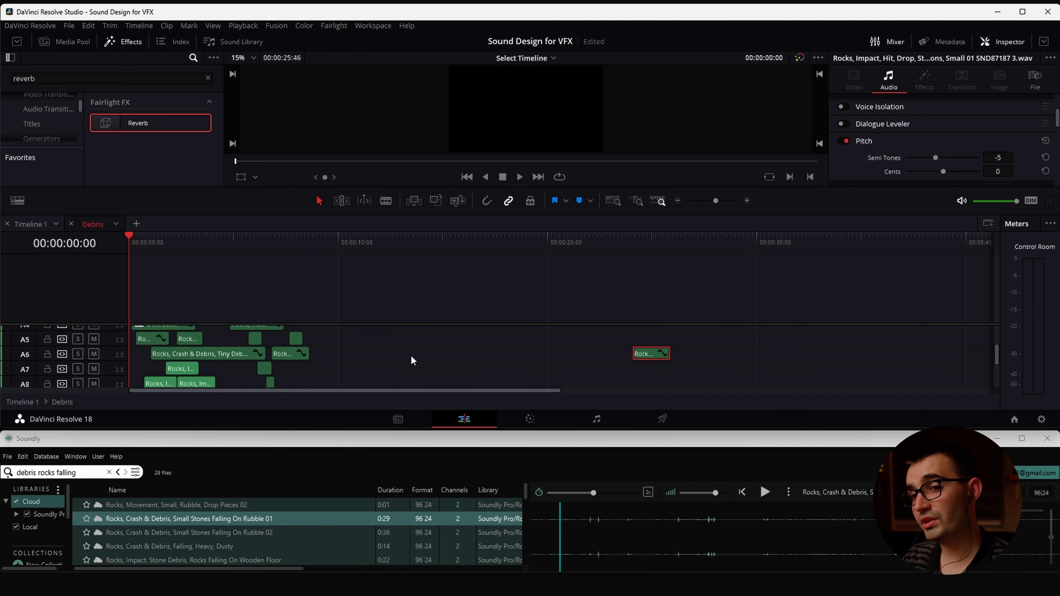
click(72, 224)
Extend the end of the Debris compound clip on A6 to about 00:00:17, past the last debris sounds
drag(609, 360, 957, 345)
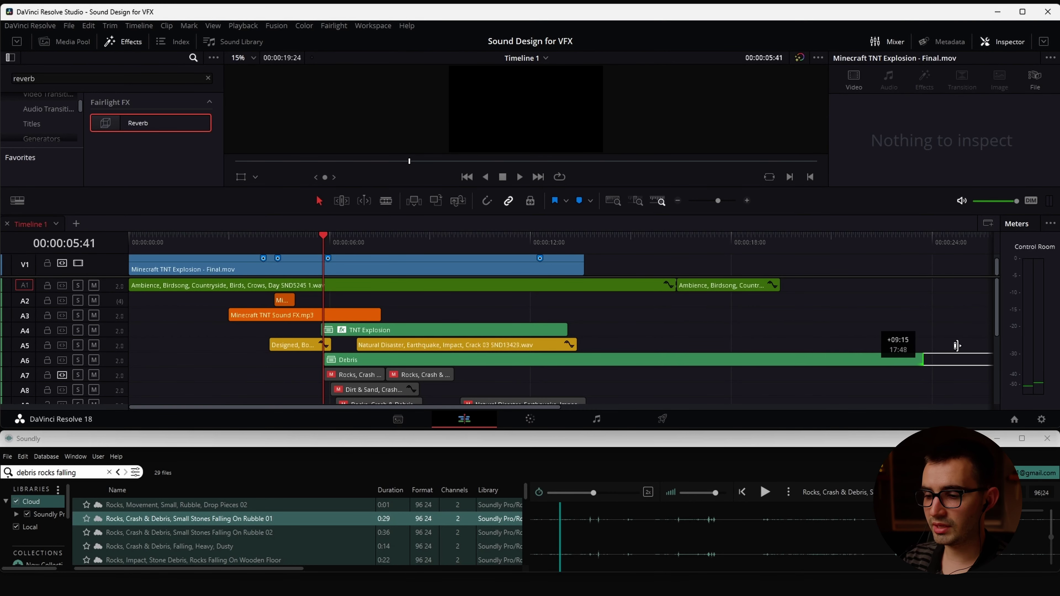
drag(957, 345, 790, 353)
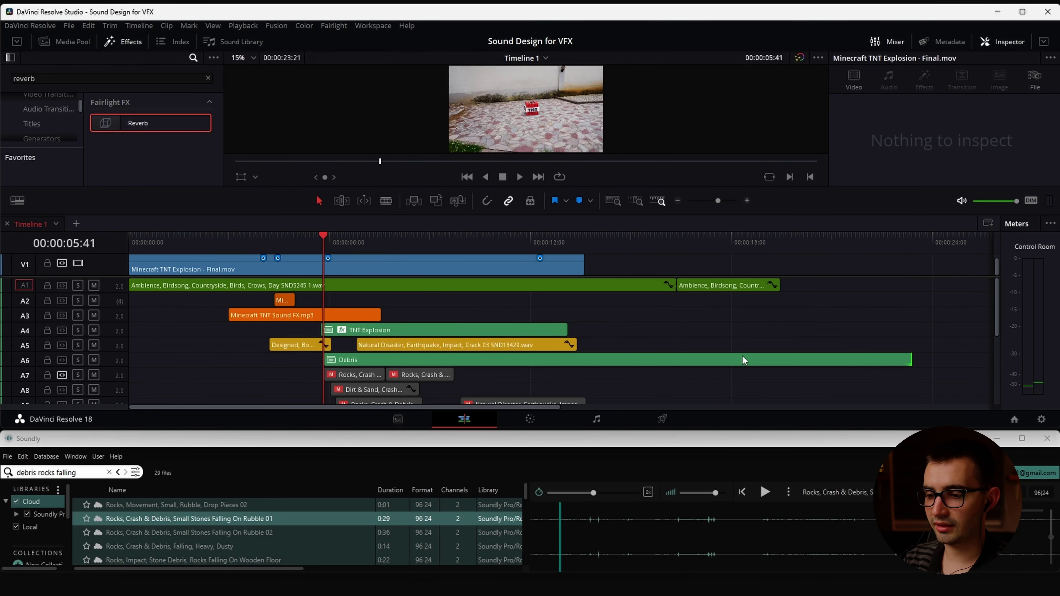
scroll(743, 360, down, 3)
Add the Fairlight Reverb effect to the Debris compound clip
click(469, 361)
drag(173, 125, 391, 367)
drag(390, 367, 390, 362)
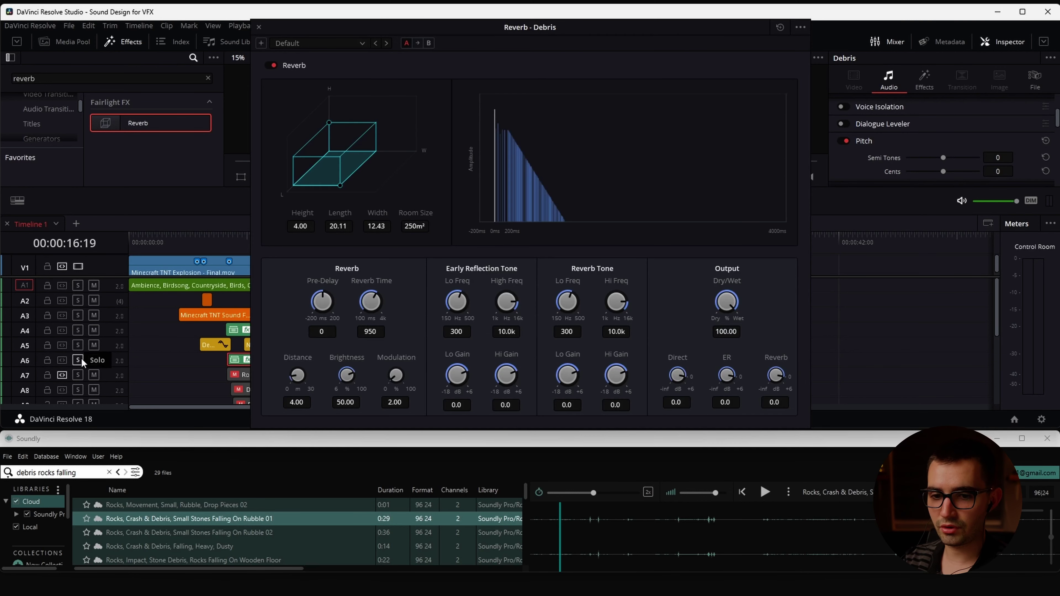
Solo track A6, play it back from the debris impact, and lower the reverb's Dry/Wet to about 7.5
click(78, 360)
click(226, 242)
key(space)
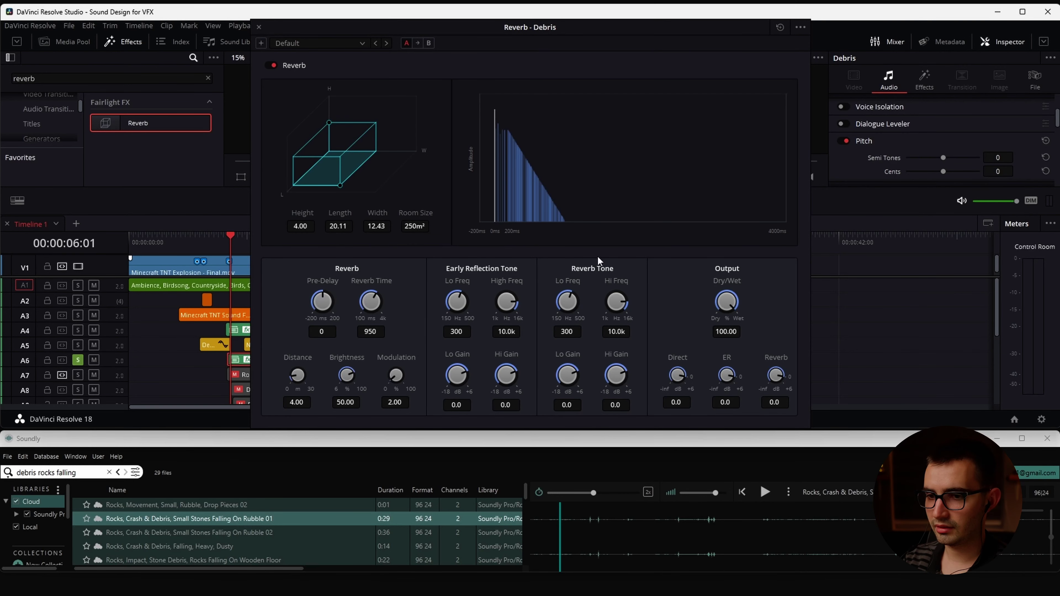
drag(727, 302, 594, 338)
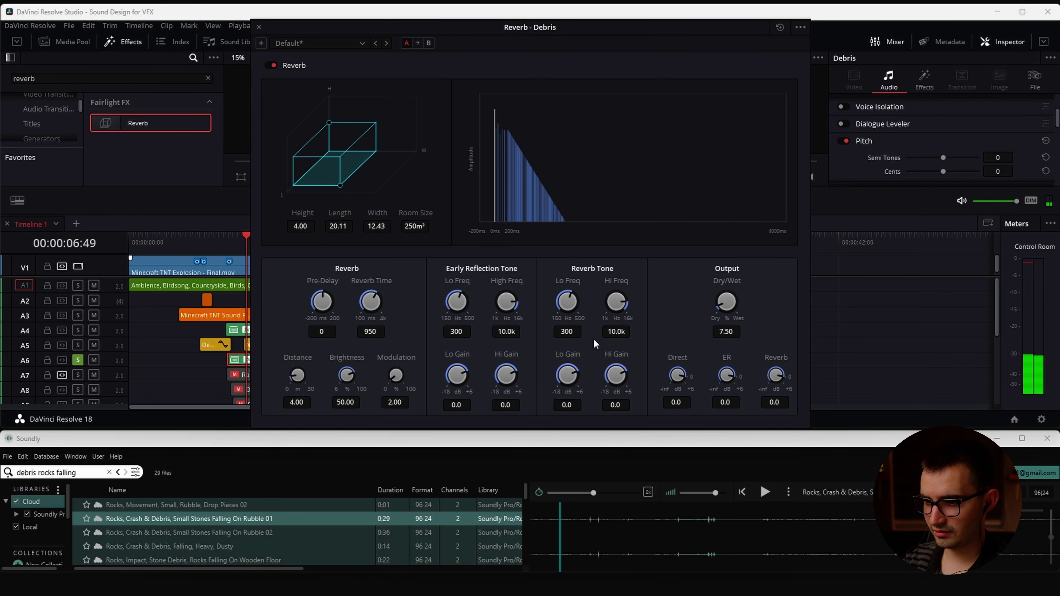
click(236, 263)
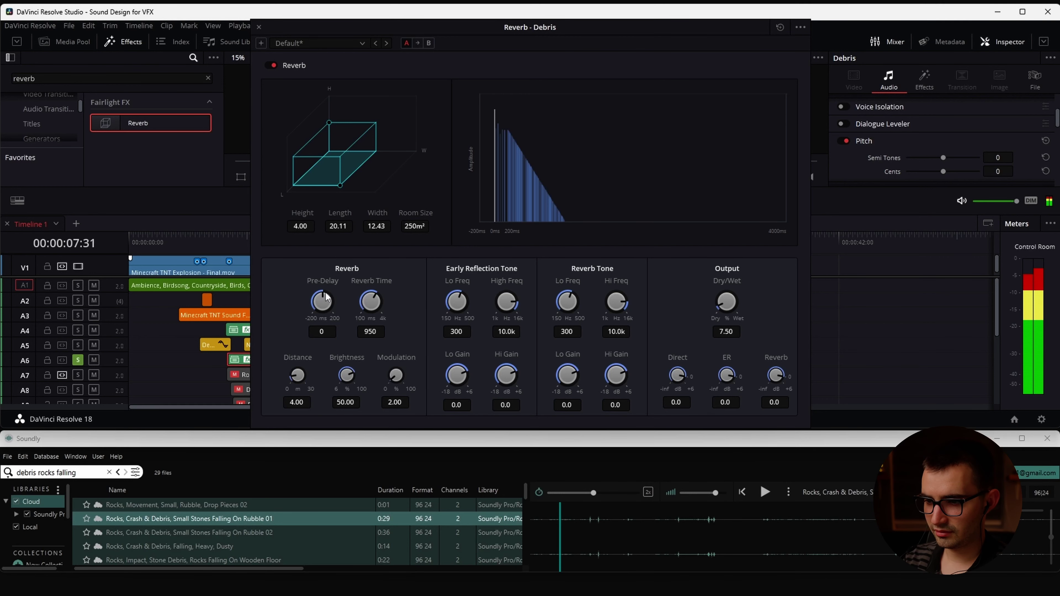
drag(725, 309, 725, 305)
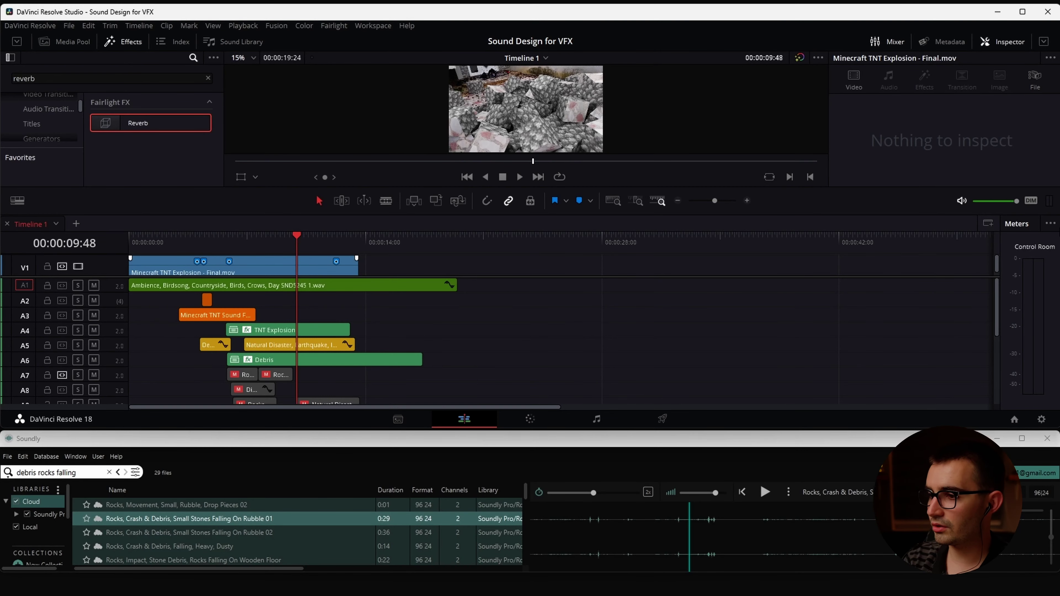
Show the audio mixer in place of the meters and size it to display tracks A1 to A6
click(1046, 224)
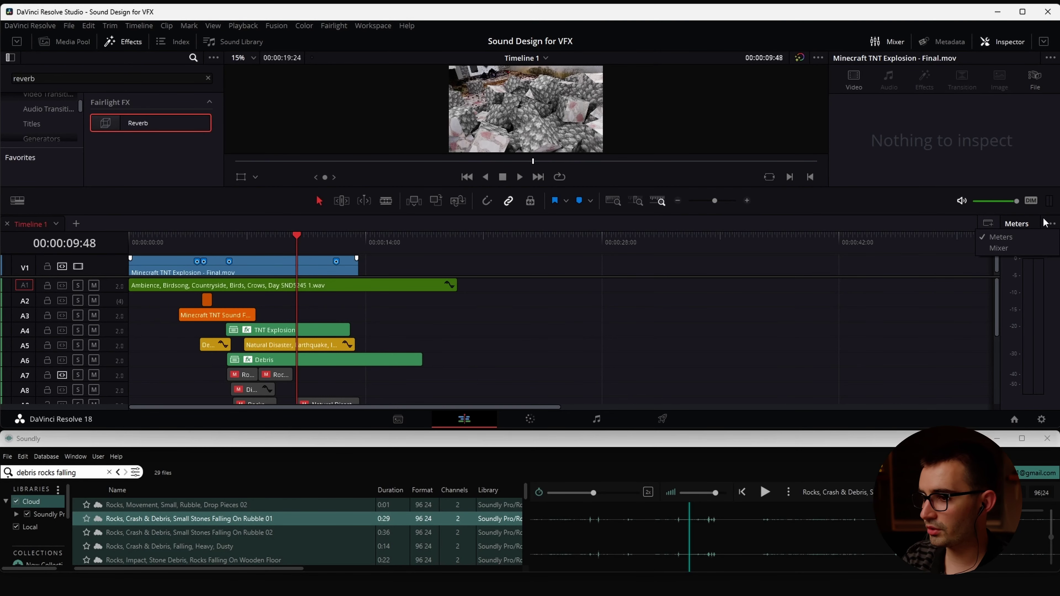
click(1004, 249)
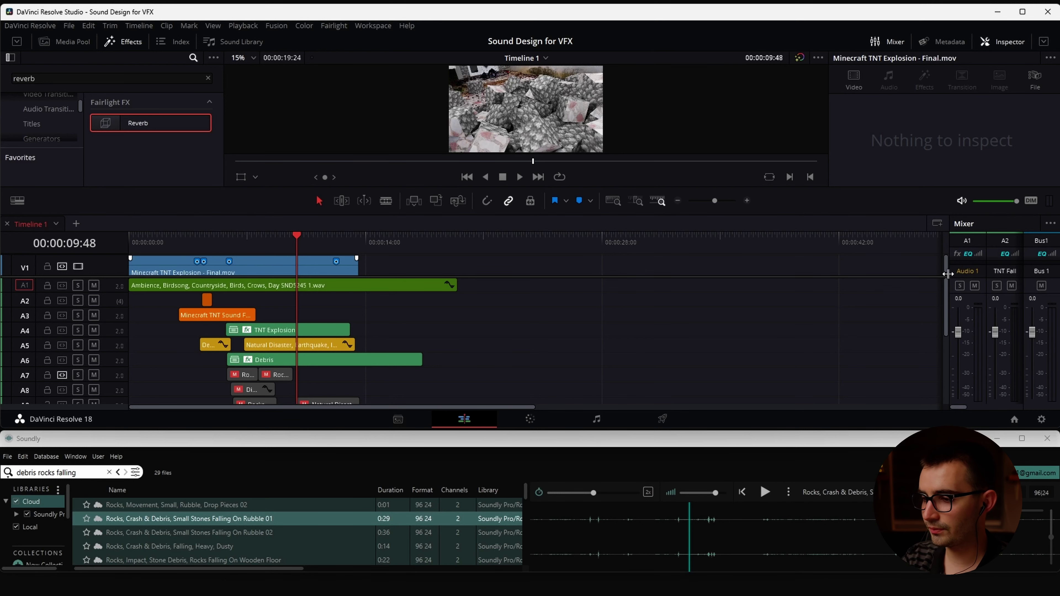
drag(948, 274, 461, 318)
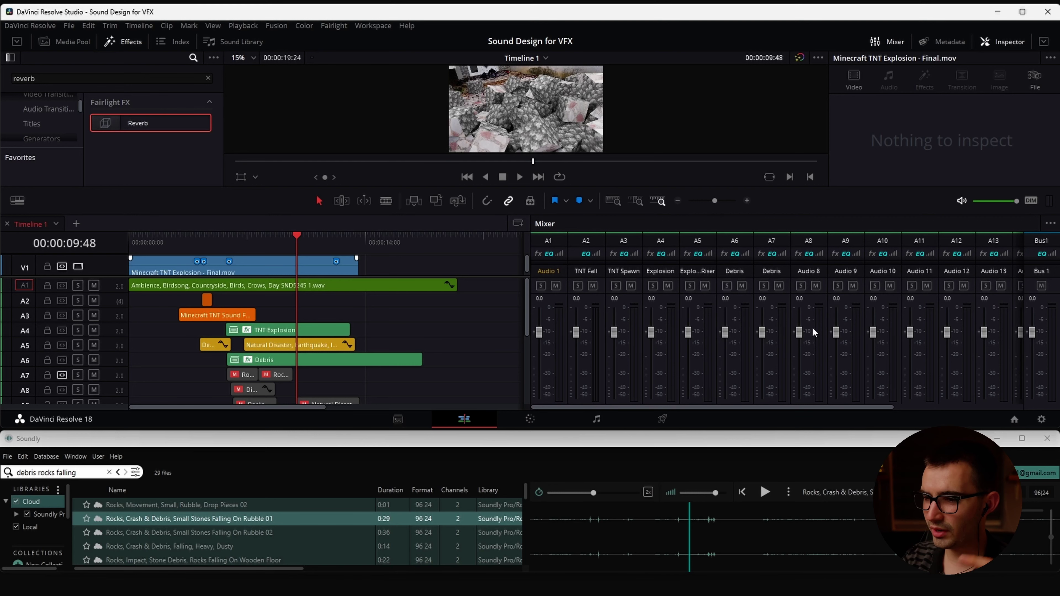
scroll(282, 395, down, 5)
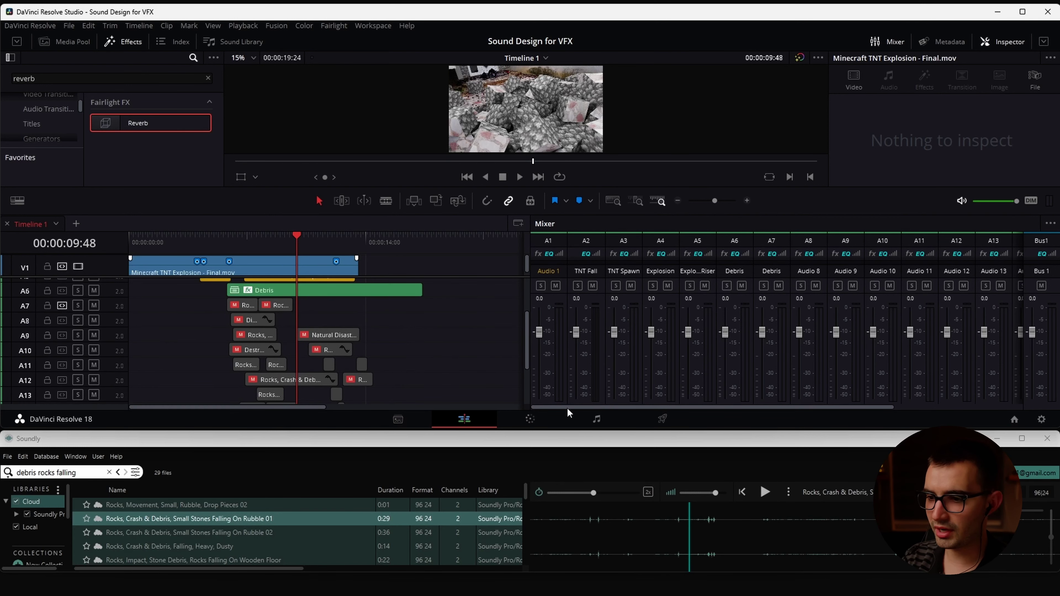
scroll(325, 355, up, 3)
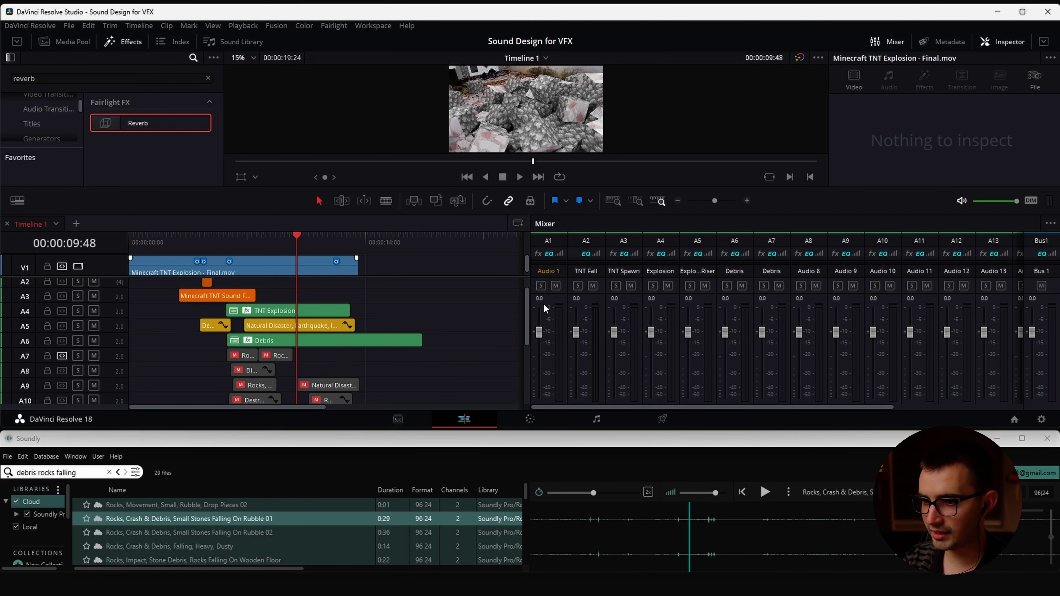
drag(531, 297, 802, 291)
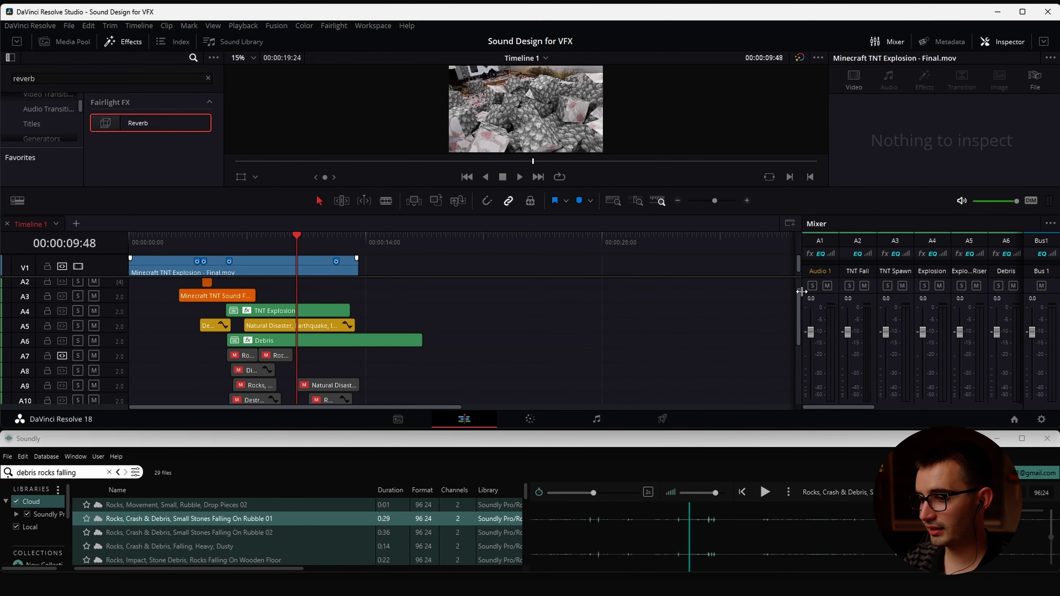
Place the playhead at about 00:00:02:40, switch to the Fairlight page, and widen its mixer to show tracks A1 to A6
click(176, 328)
scroll(177, 328, up, 1)
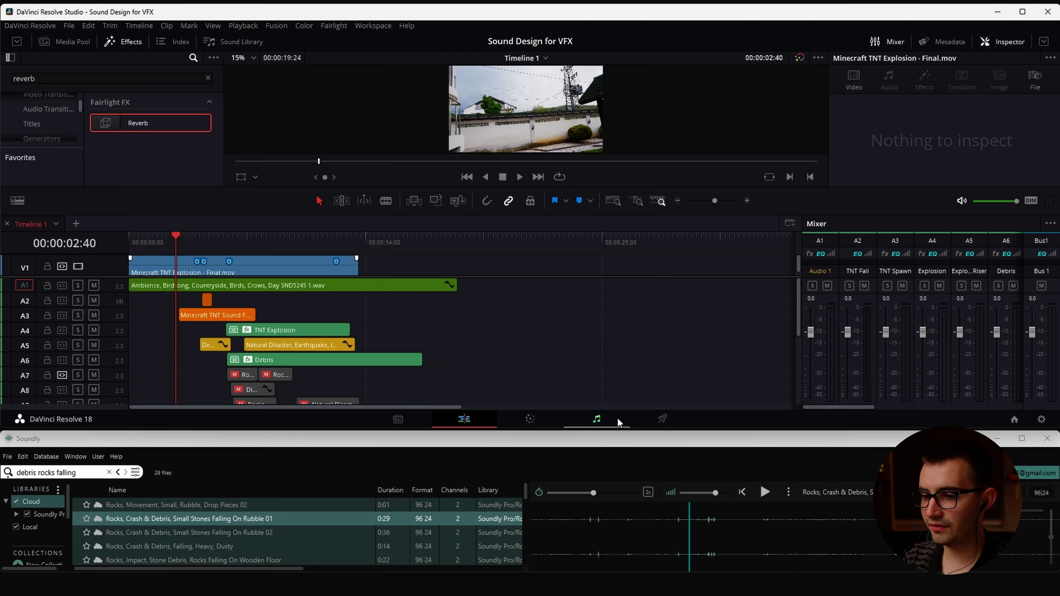
click(597, 419)
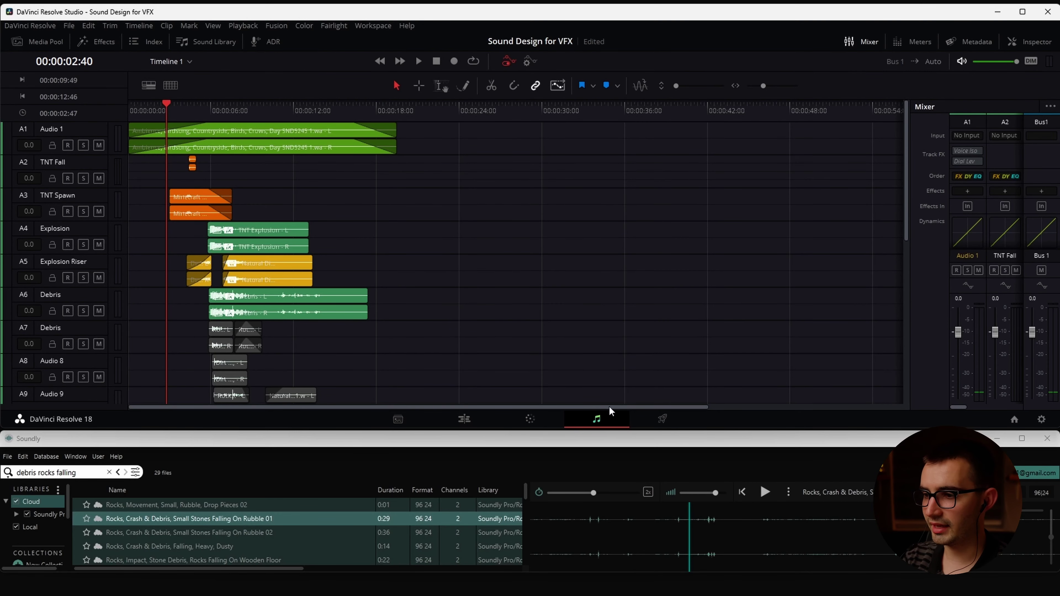
drag(908, 180, 752, 182)
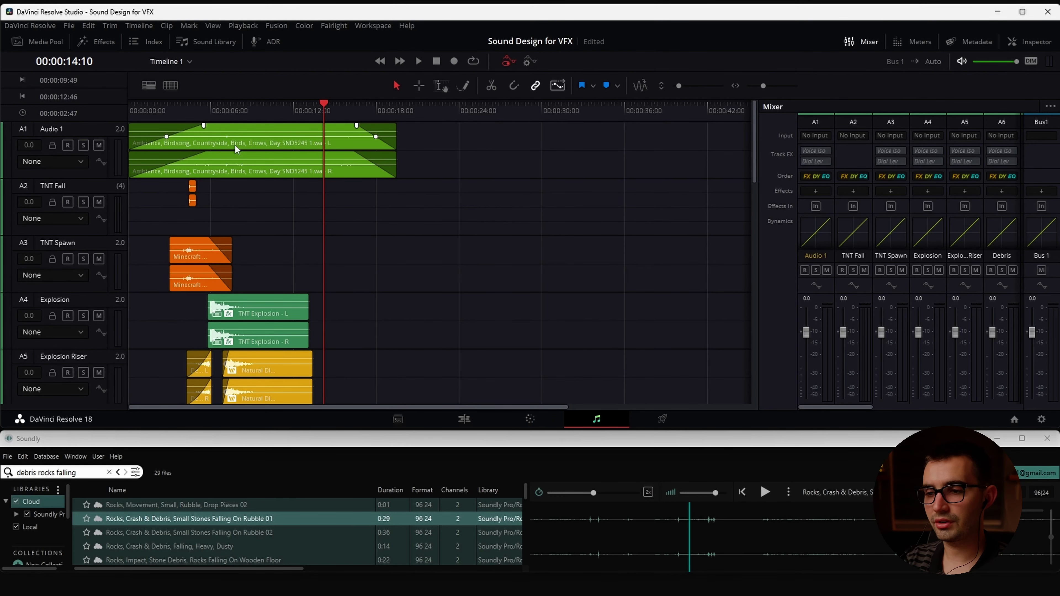
Add volume keyframes to the Audio 1 ambience clip, dipping its level at about 00:00:08 and lowering it towards 00:00:15
scroll(299, 267, down, 3)
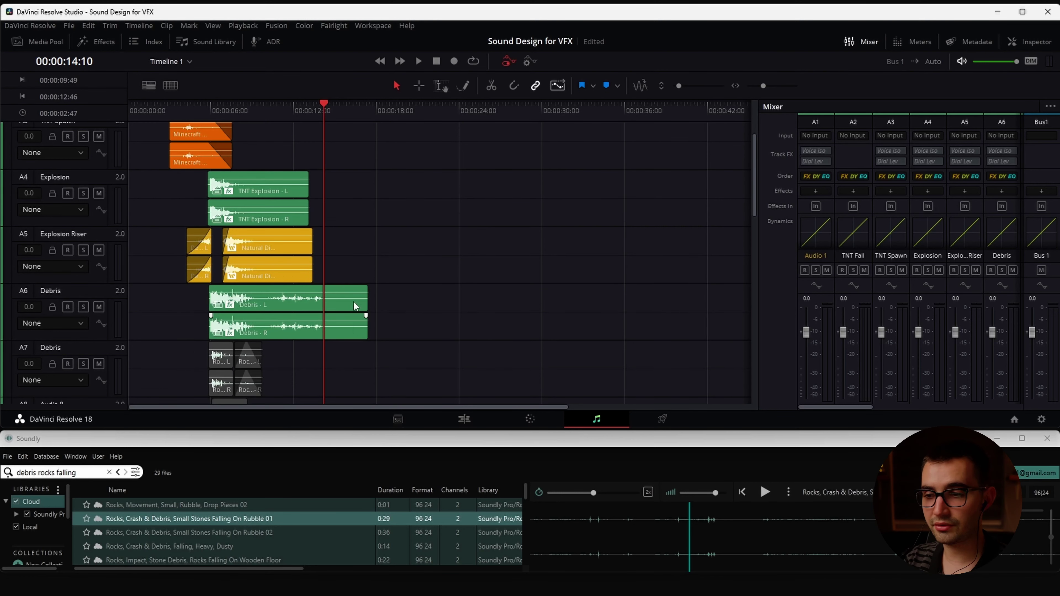
scroll(326, 242, up, 3)
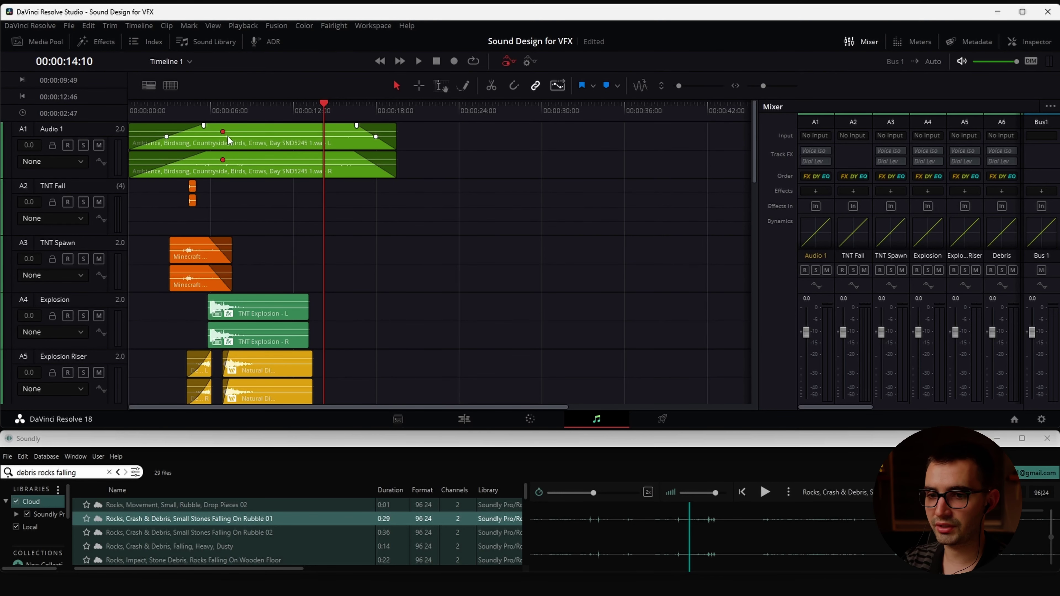
alt+click(246, 132)
drag(247, 131, 248, 136)
alt+click(341, 132)
drag(340, 132, 310, 133)
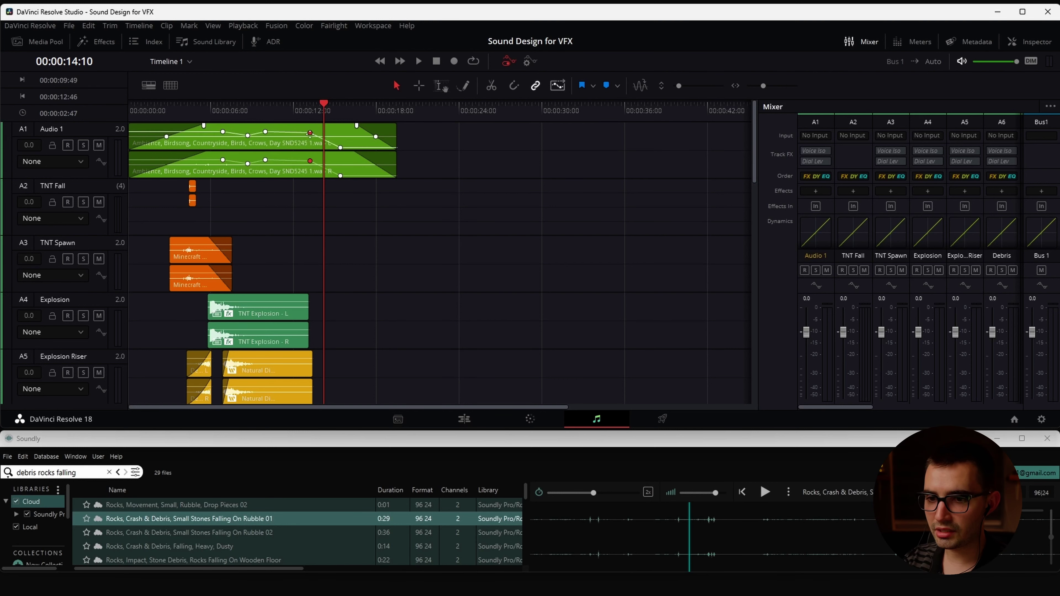
Try lowering the ambience clip's earlier volume keyframes and undo the latest keyframe changes
drag(229, 130, 231, 136)
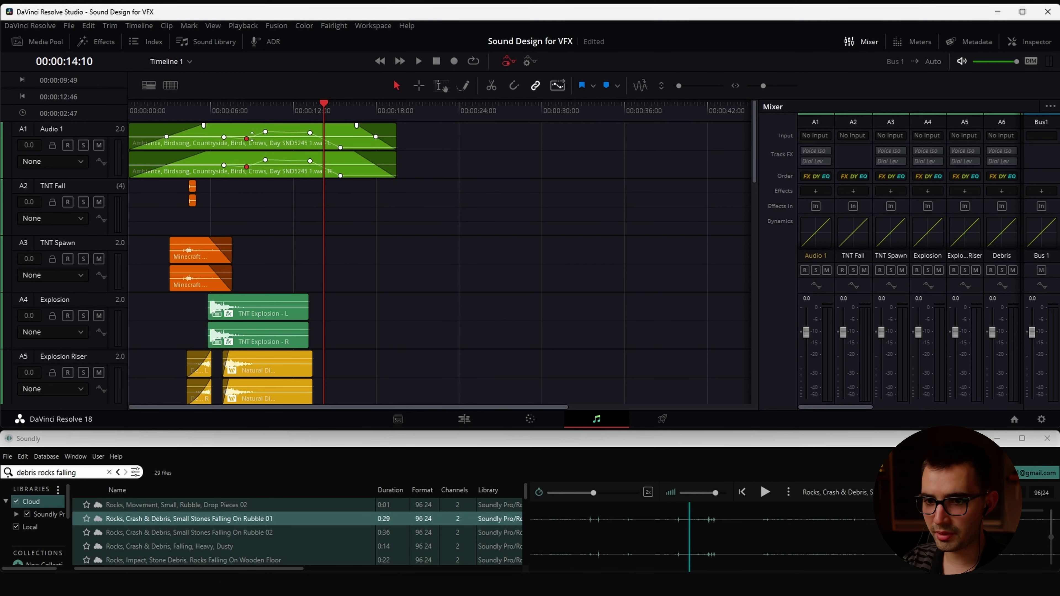
key(ctrl+z)
key(ctrl+z)
key(ctrl+z)
key(ctrl+z)
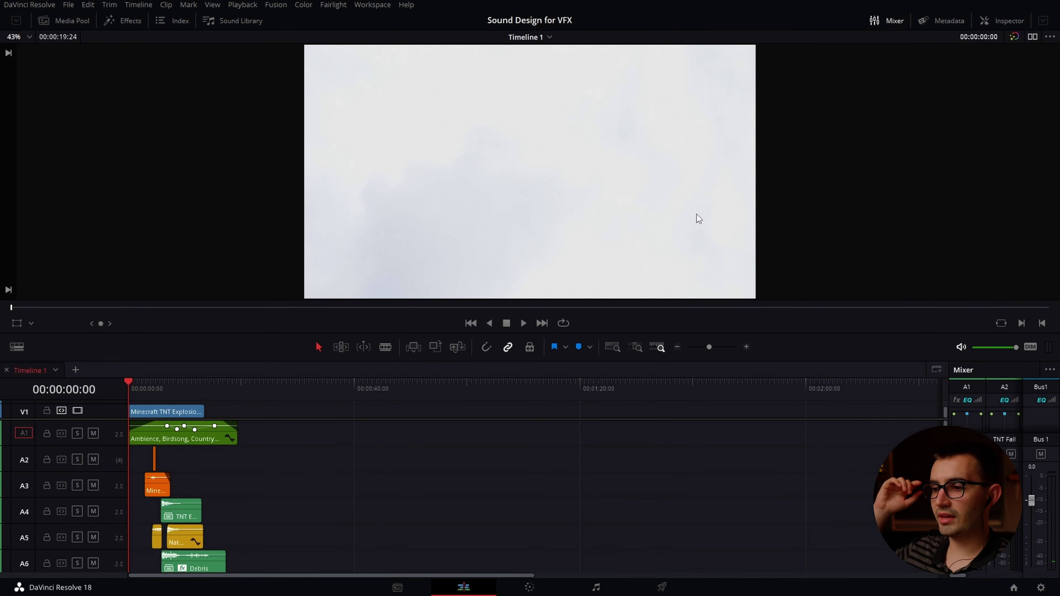
Play the finished timeline full screen from the start
key(p)
key(space)
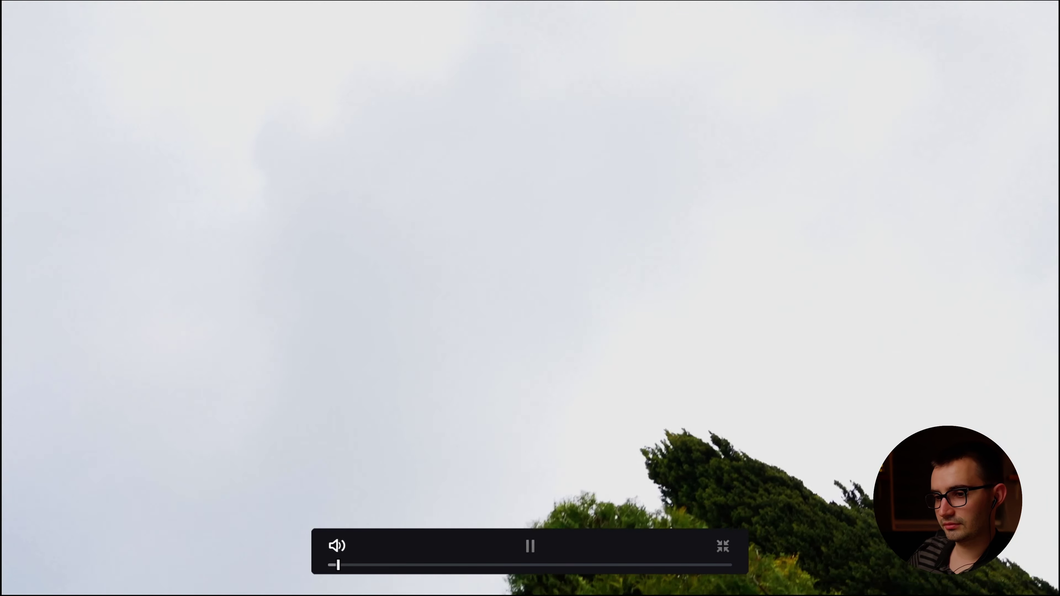